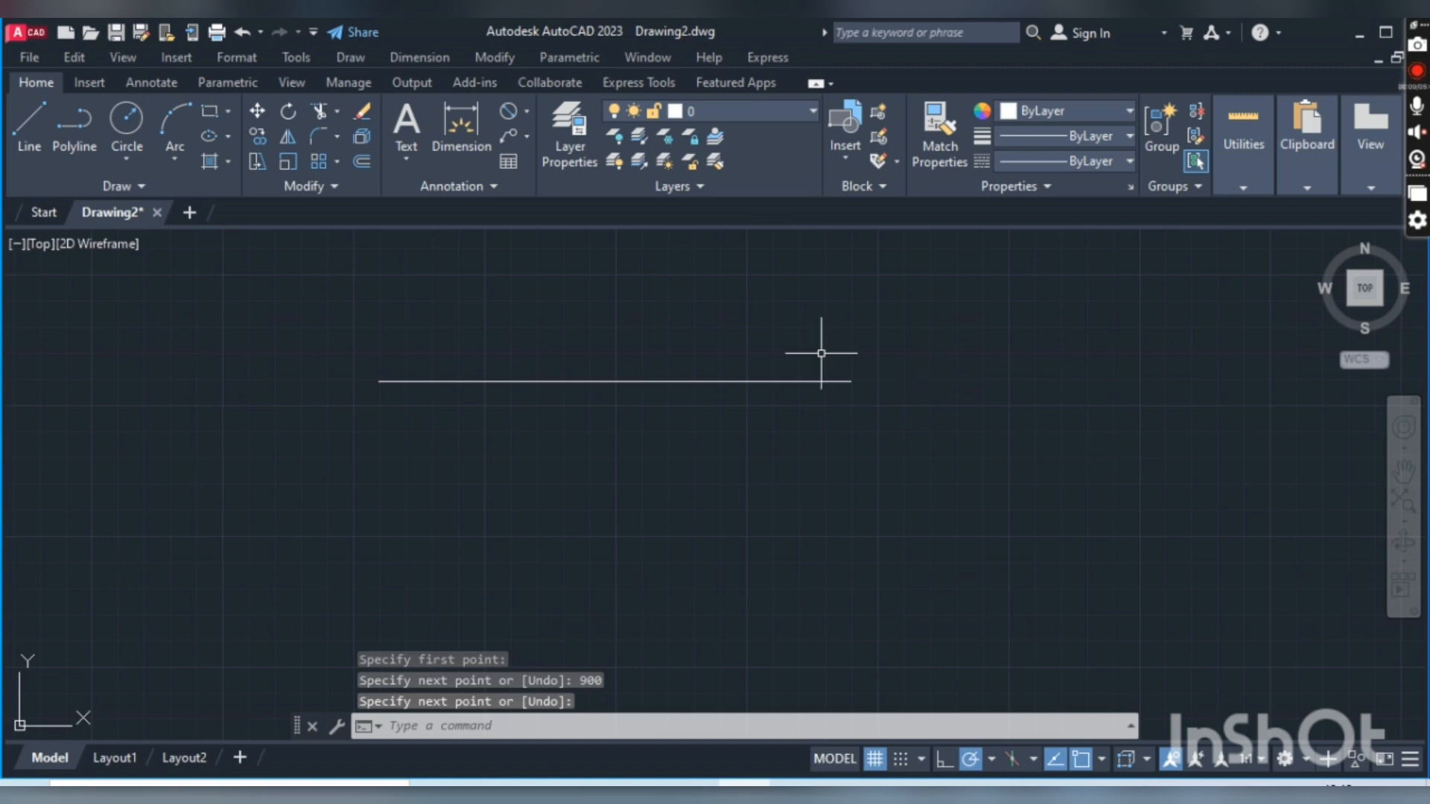
# Draw a fit-point spline between the line's two endpoints, with one crest above the line and one trough below it
pyautogui.click(110, 185)
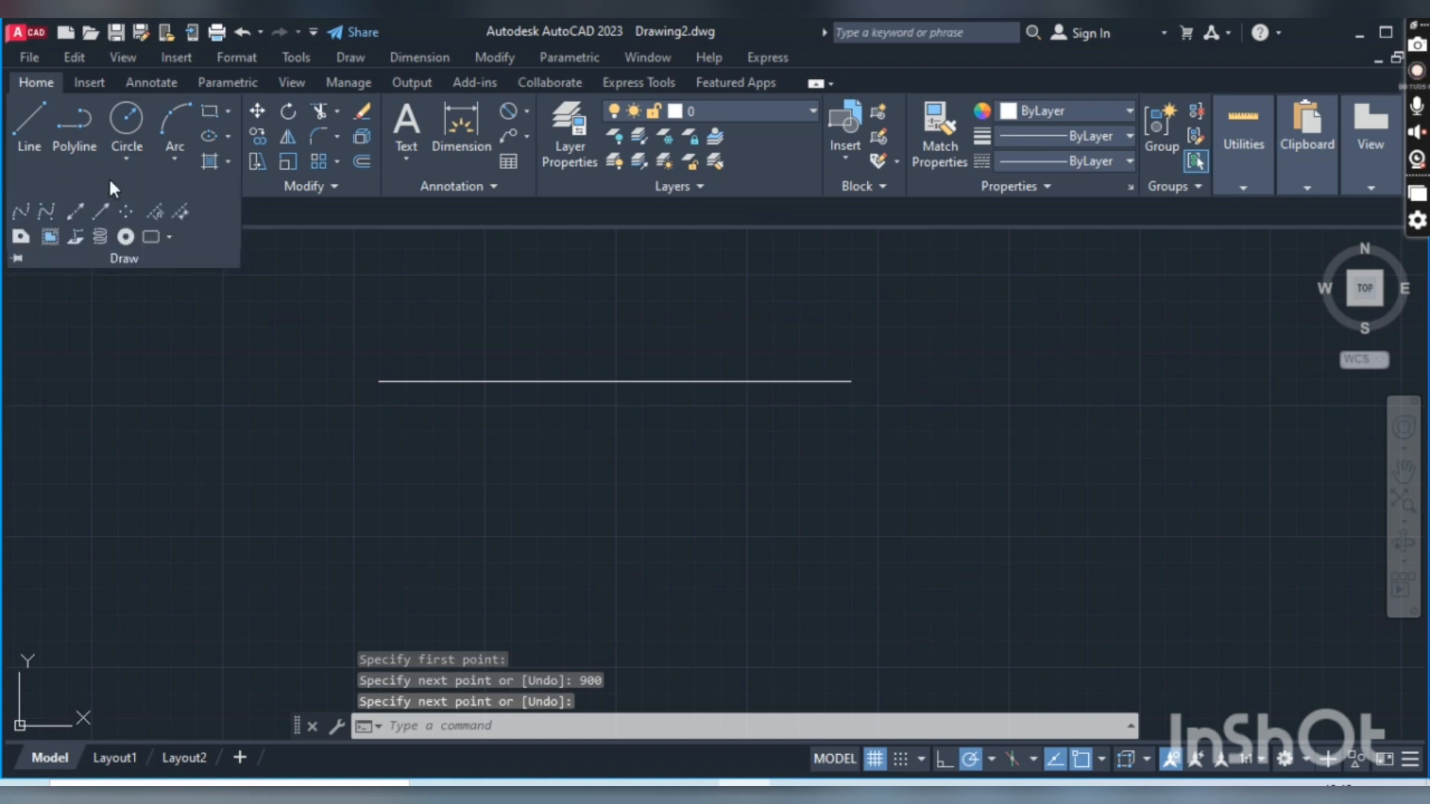
pyautogui.click(19, 209)
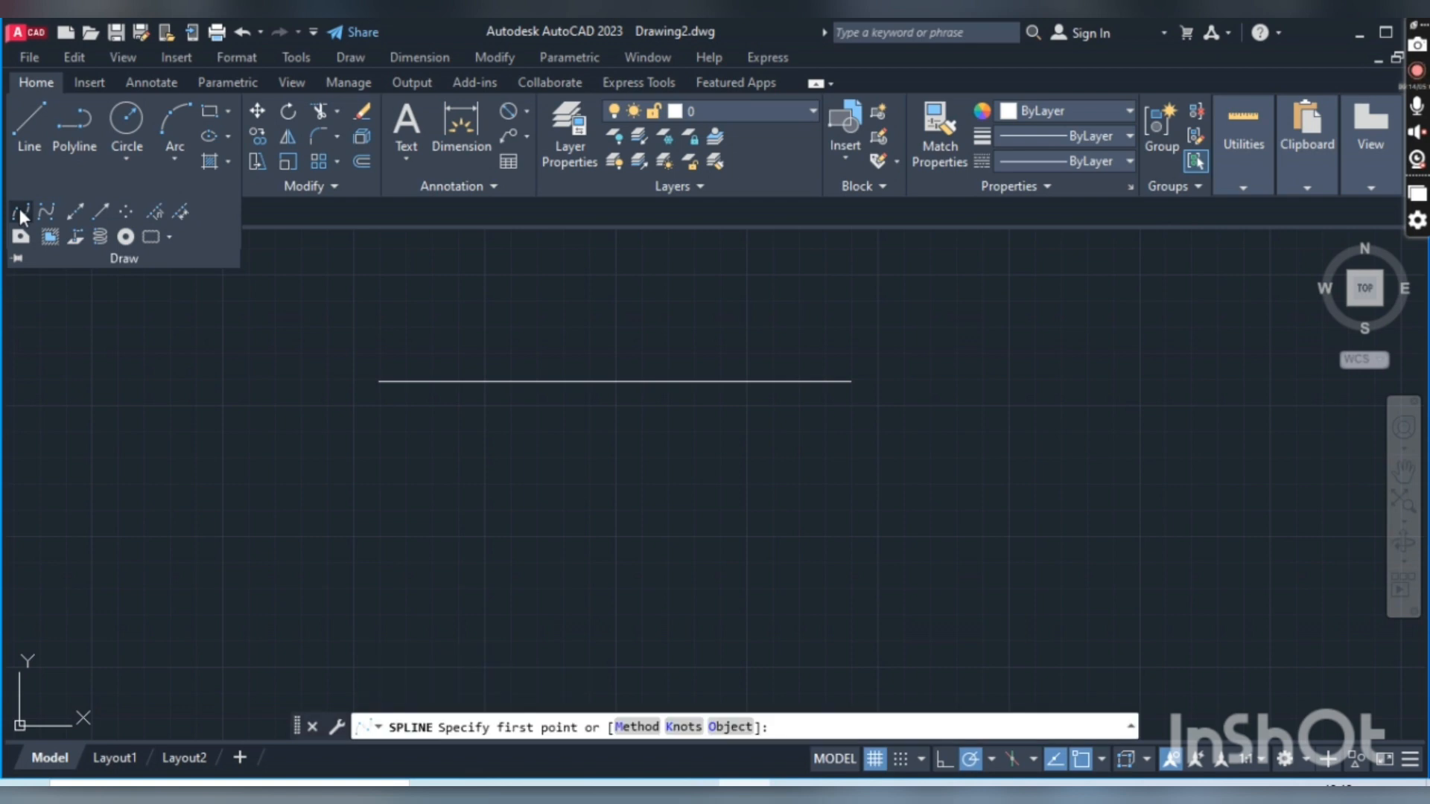
pyautogui.click(379, 382)
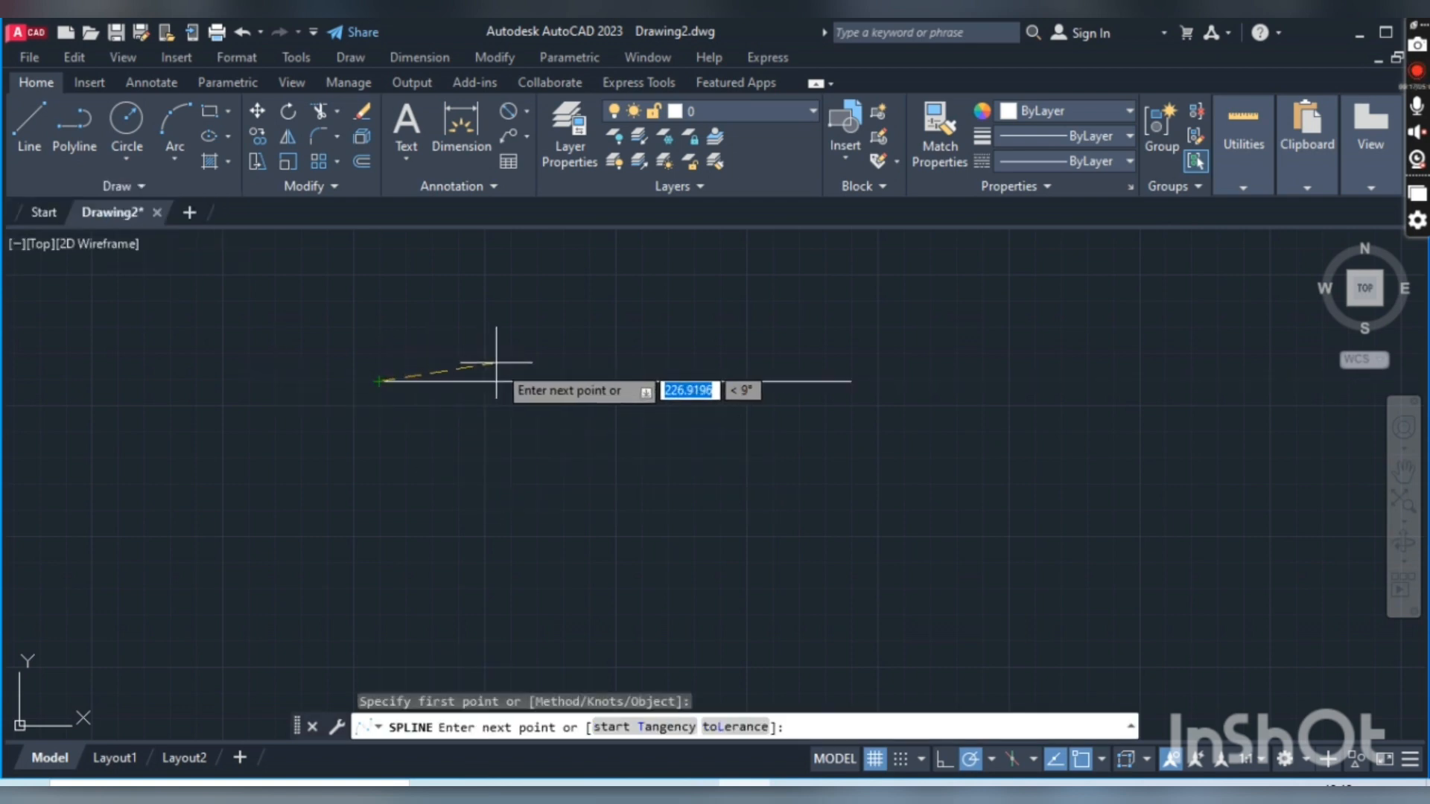
pyautogui.click(544, 357)
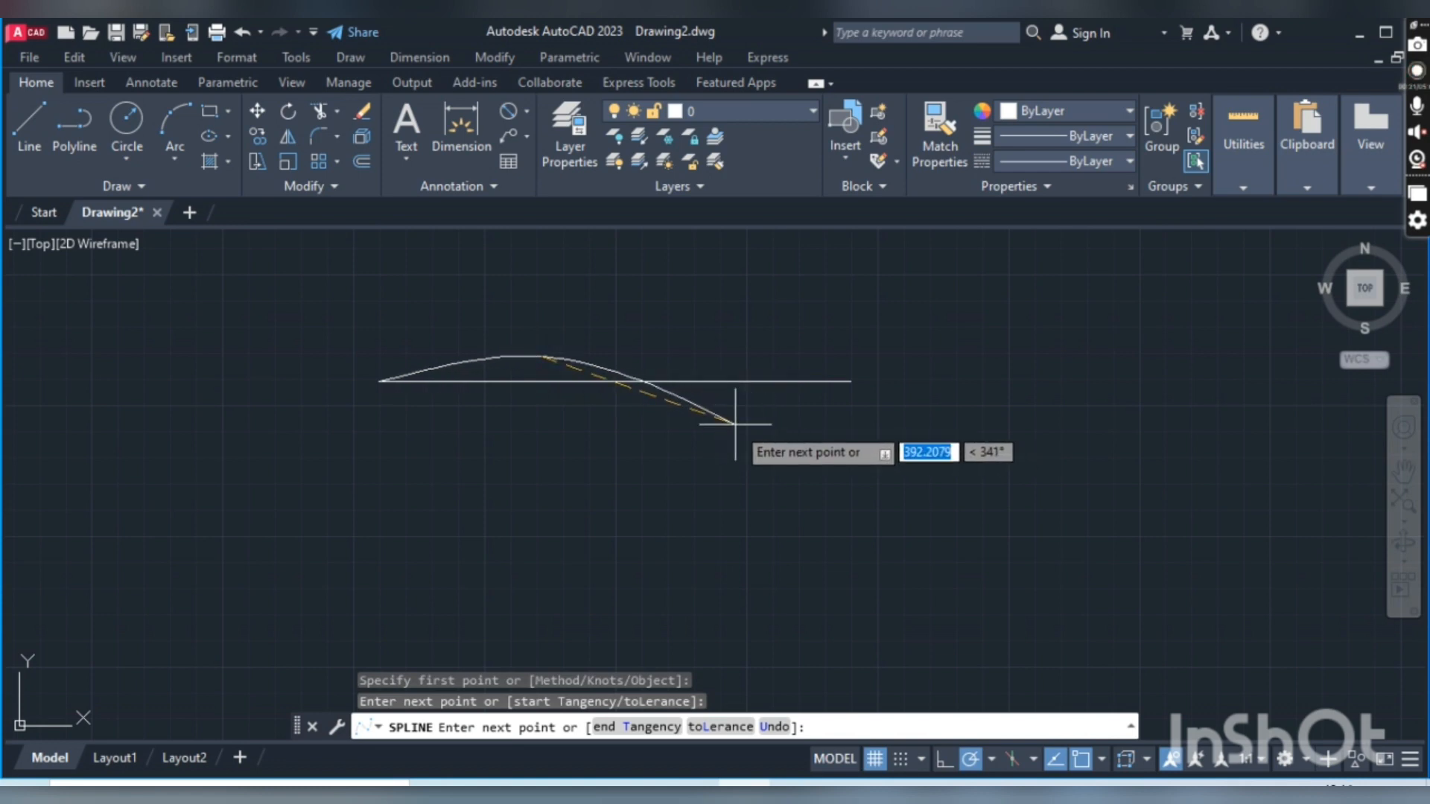
pyautogui.click(742, 417)
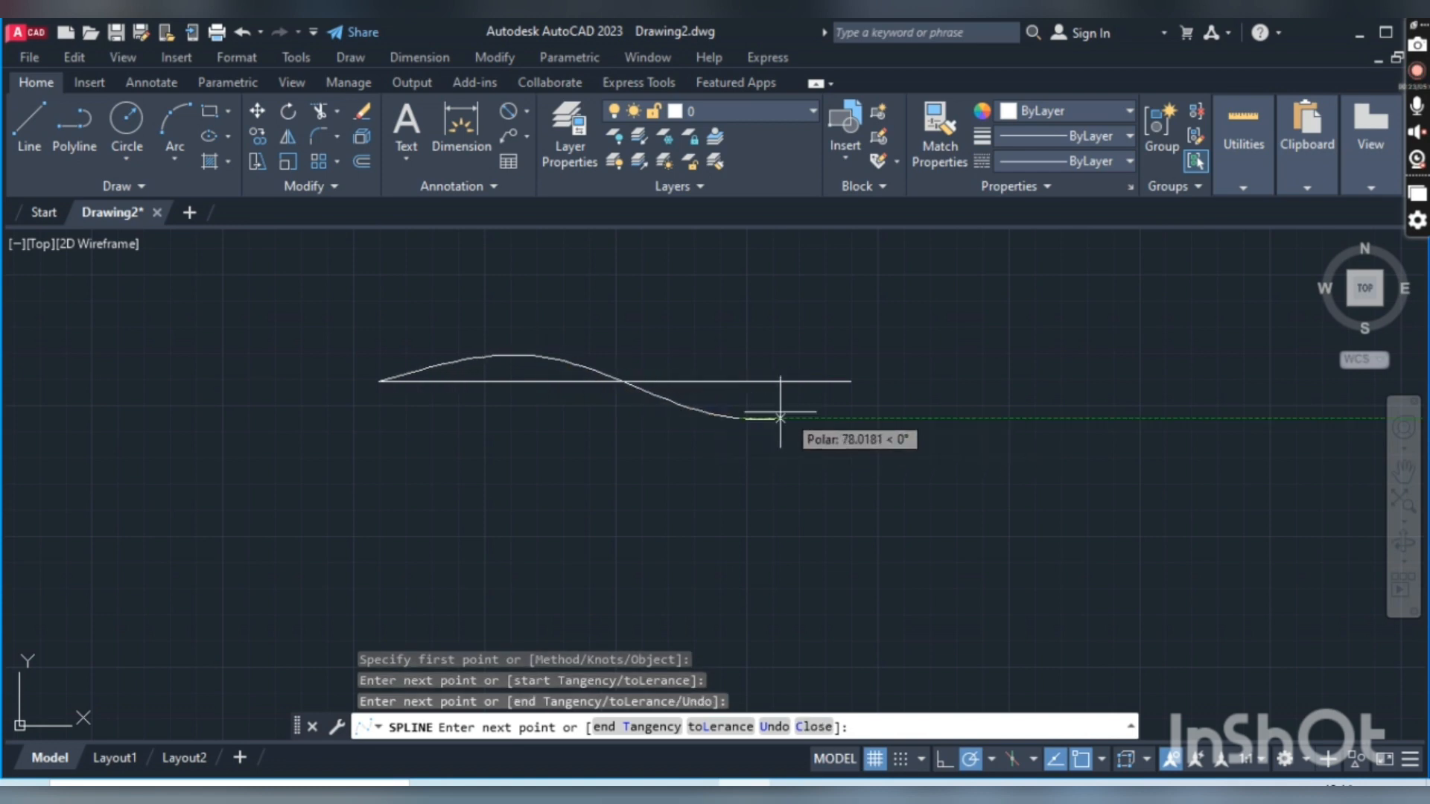
pyautogui.click(840, 382)
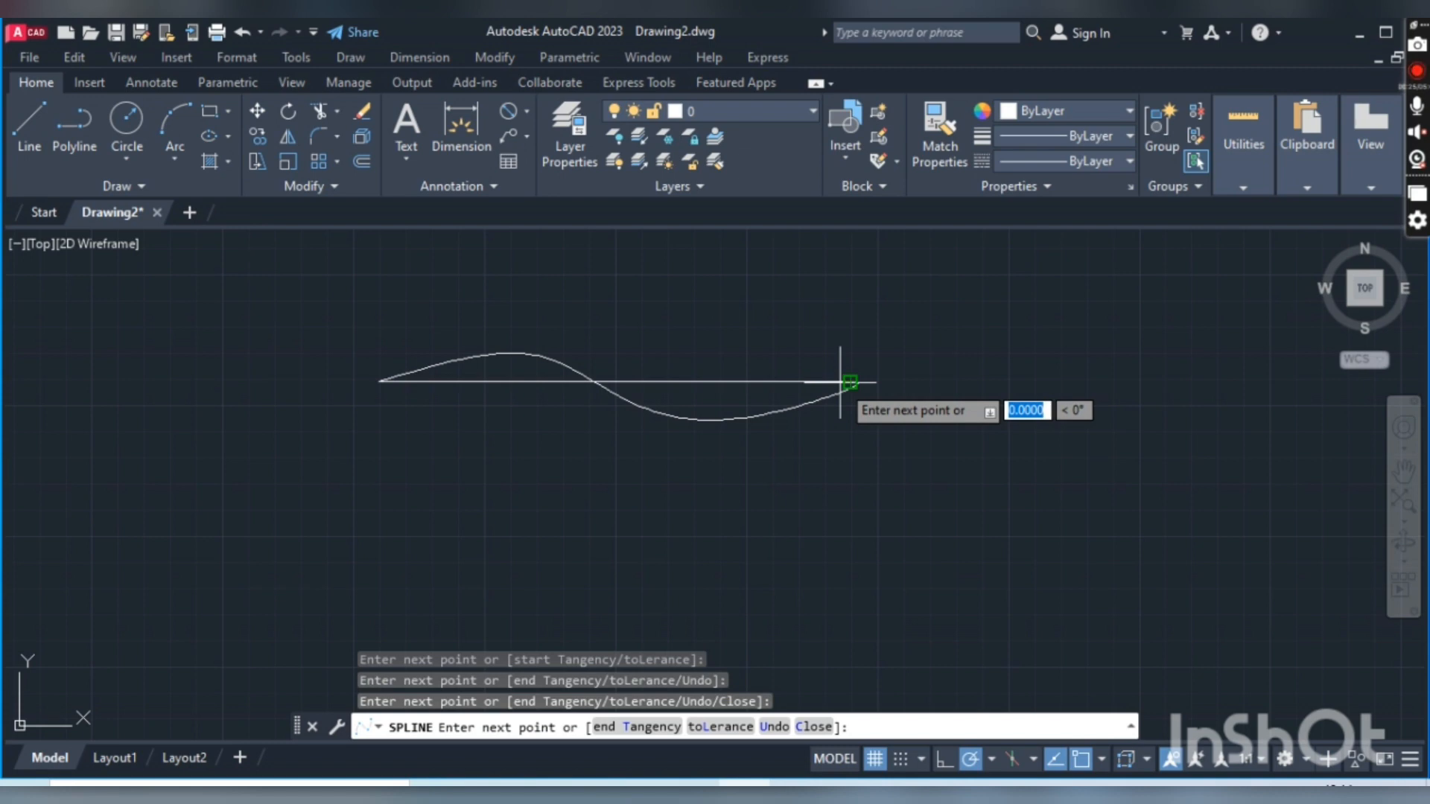
pyautogui.press('Return')
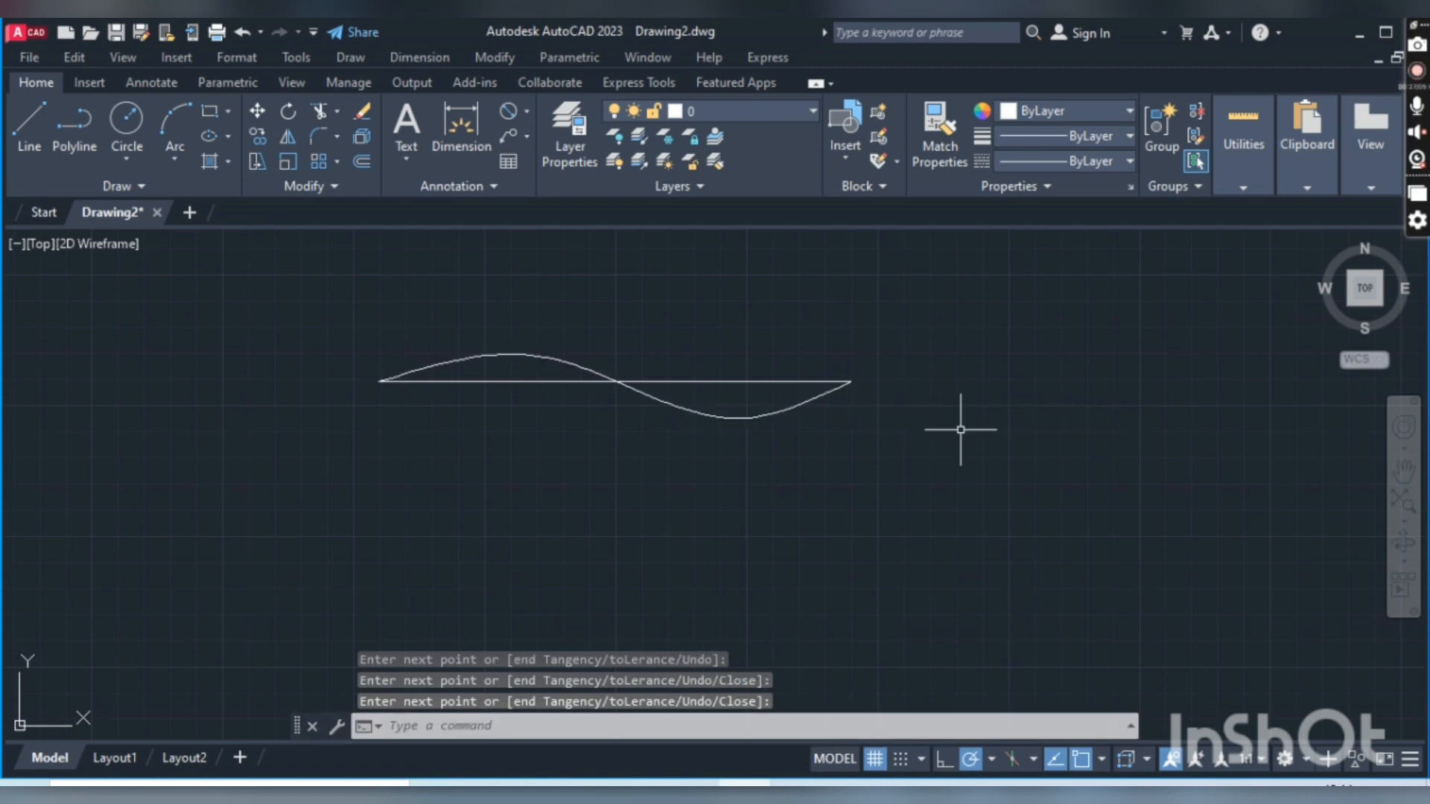
# Copy the wavy spline straight down three times, at distances of 200, 400 and 600 from the original
pyautogui.click(541, 356)
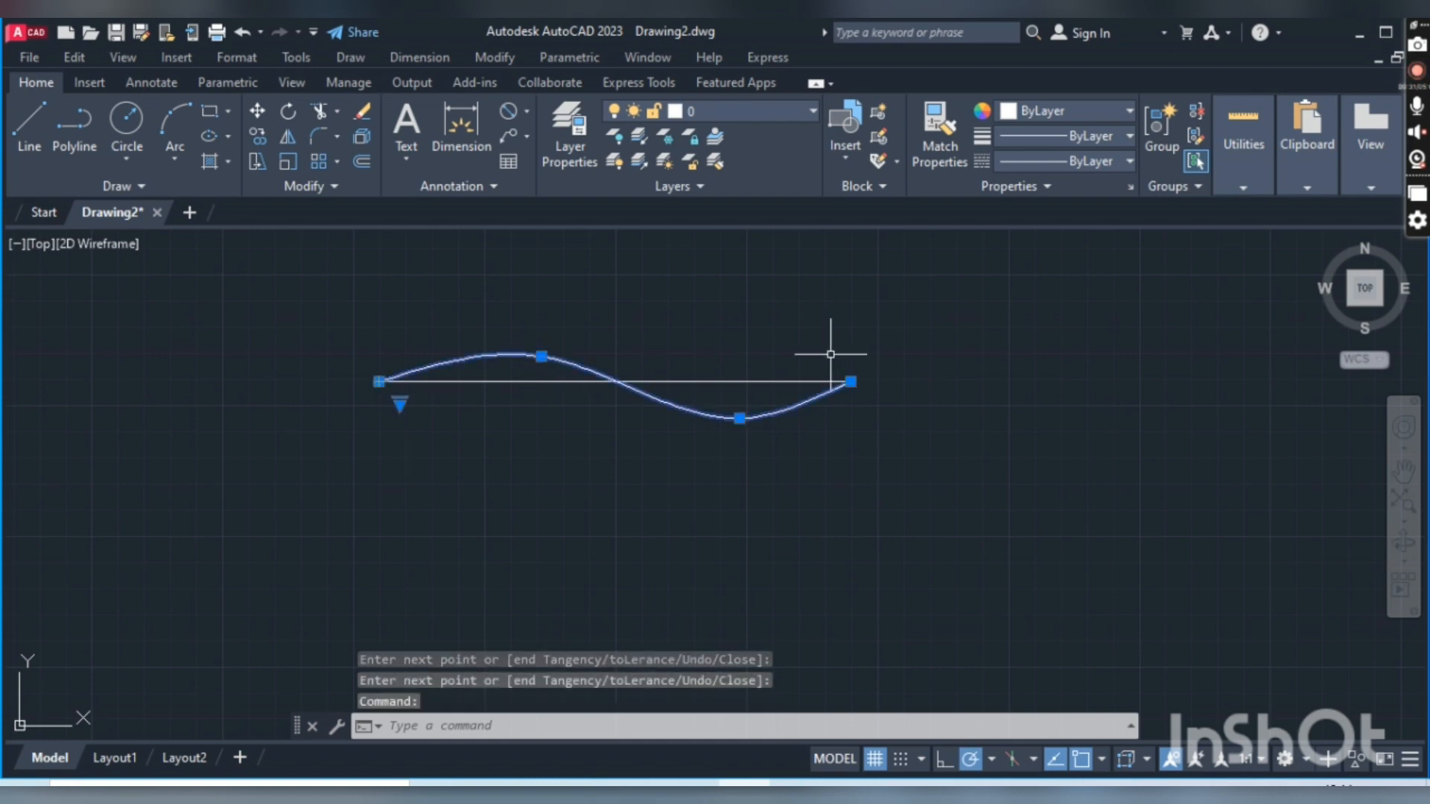
pyautogui.write('c')
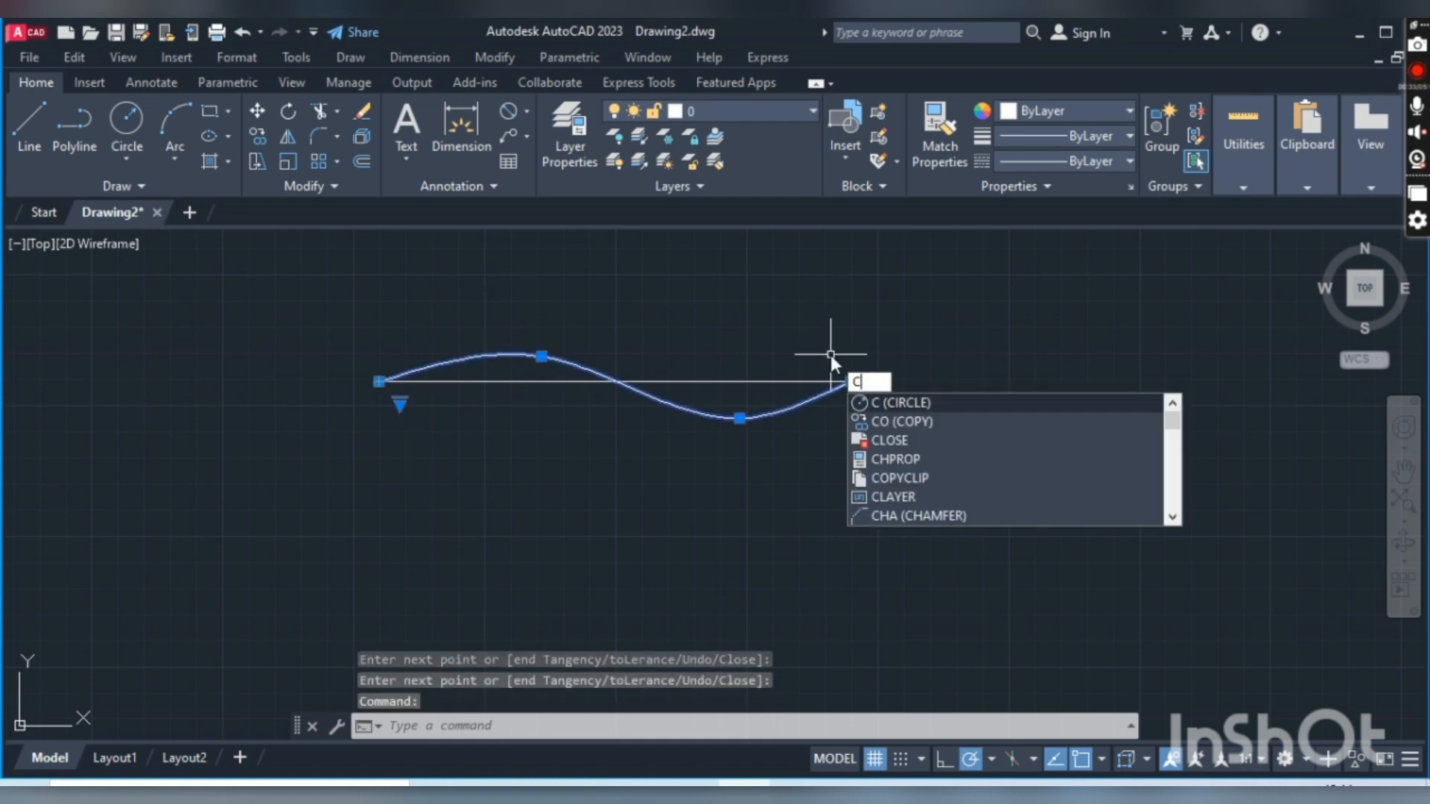
pyautogui.write('o')
pyautogui.press('Return')
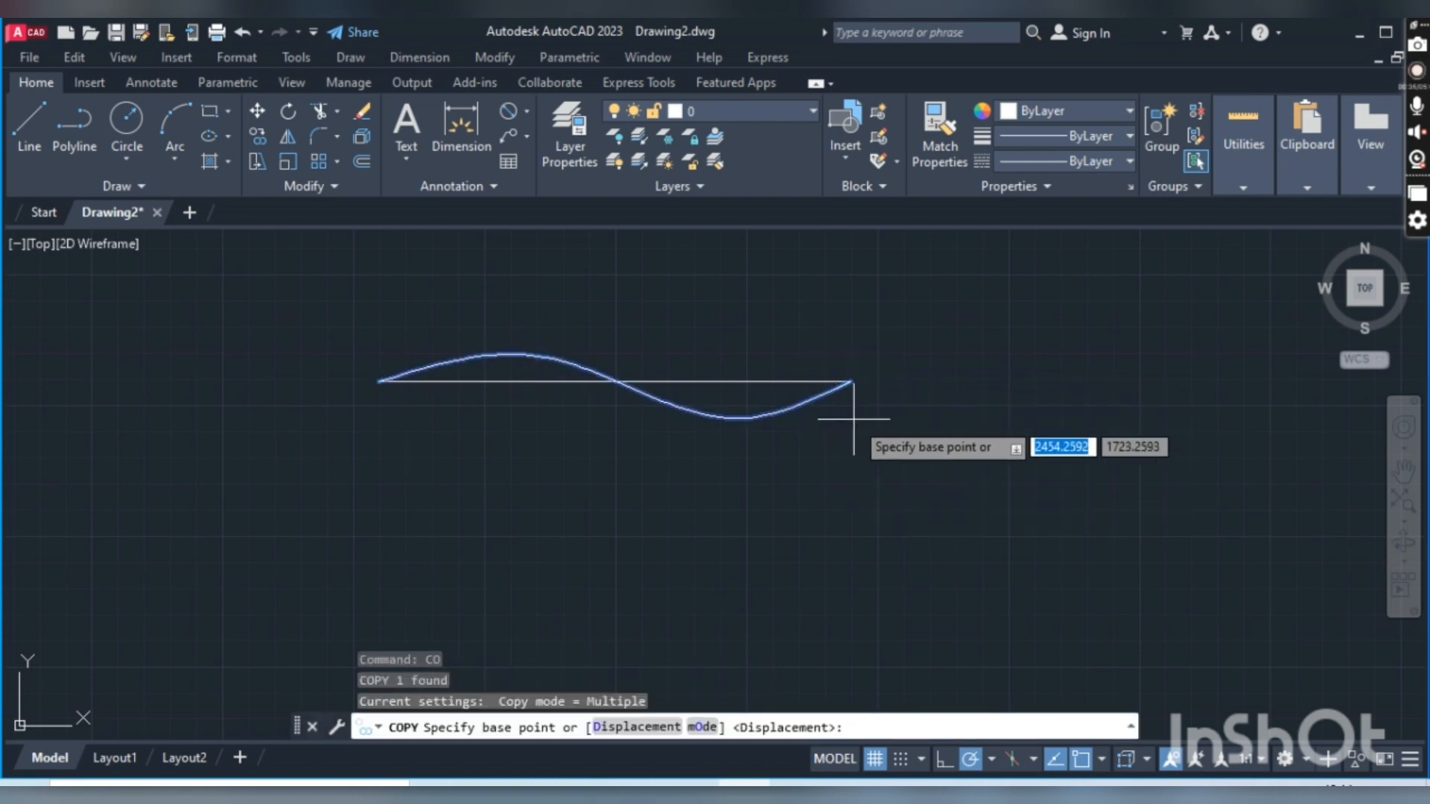
pyautogui.click(849, 383)
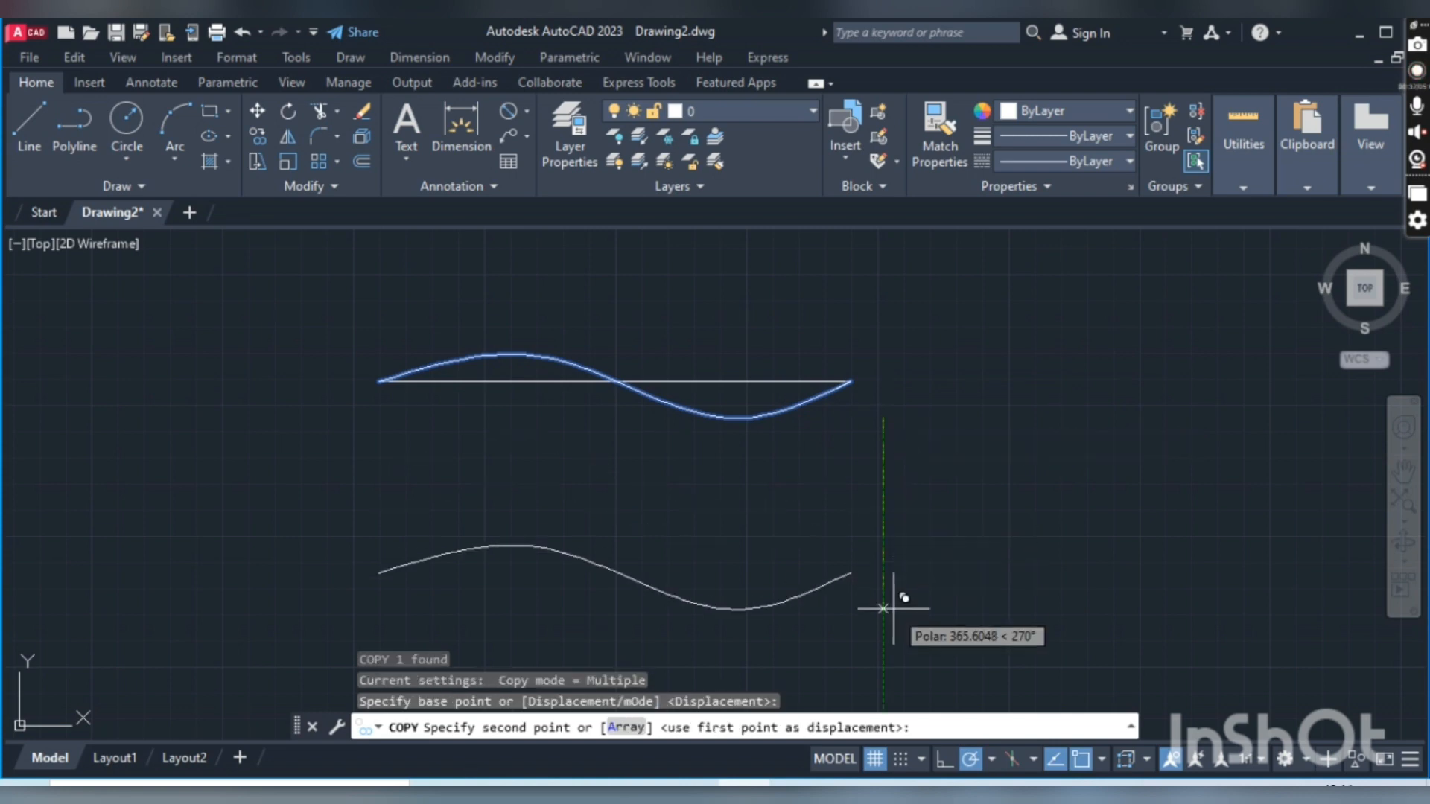
pyautogui.write('200')
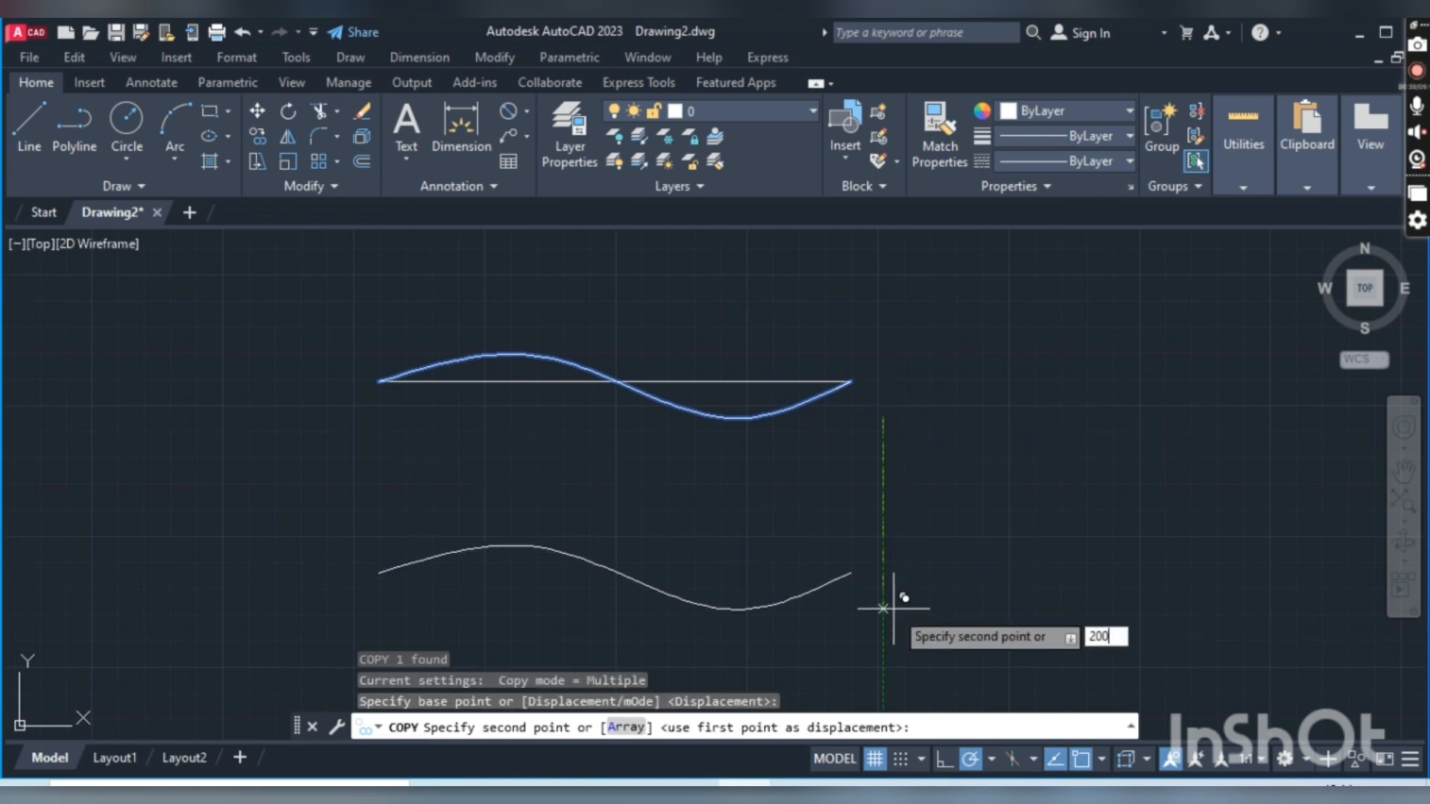
pyautogui.press('Return')
pyautogui.write('400')
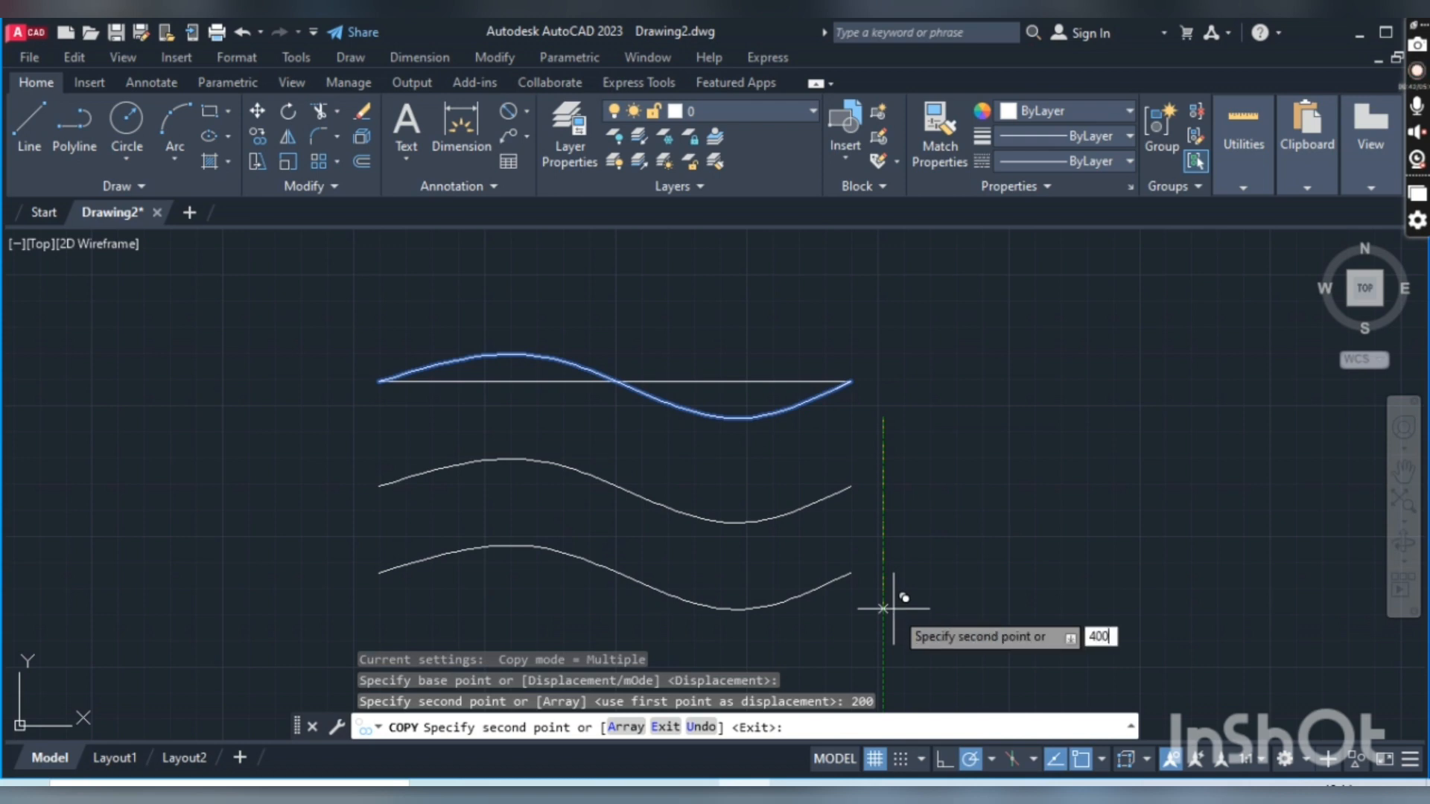
pyautogui.press('Return')
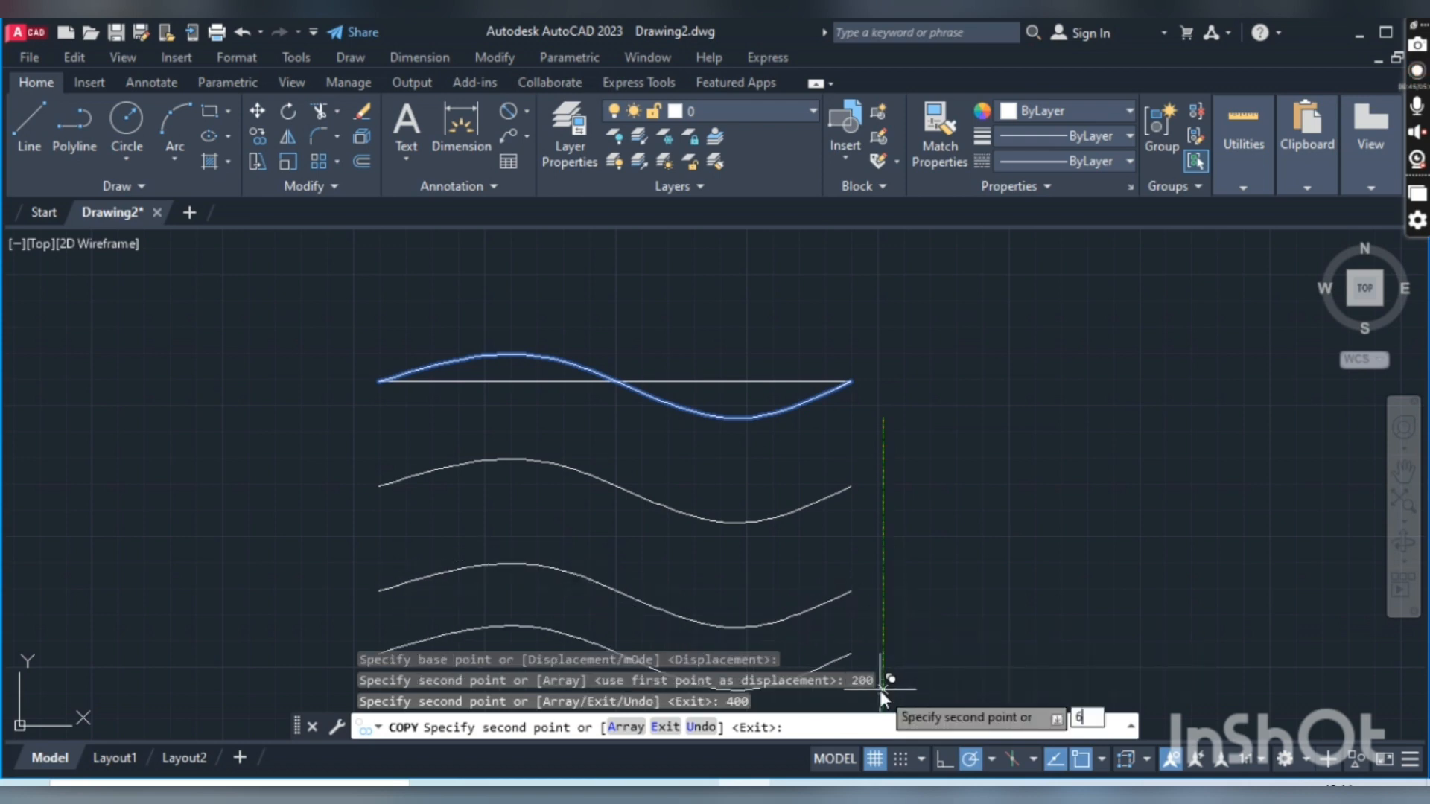
pyautogui.write('600')
pyautogui.press('Return')
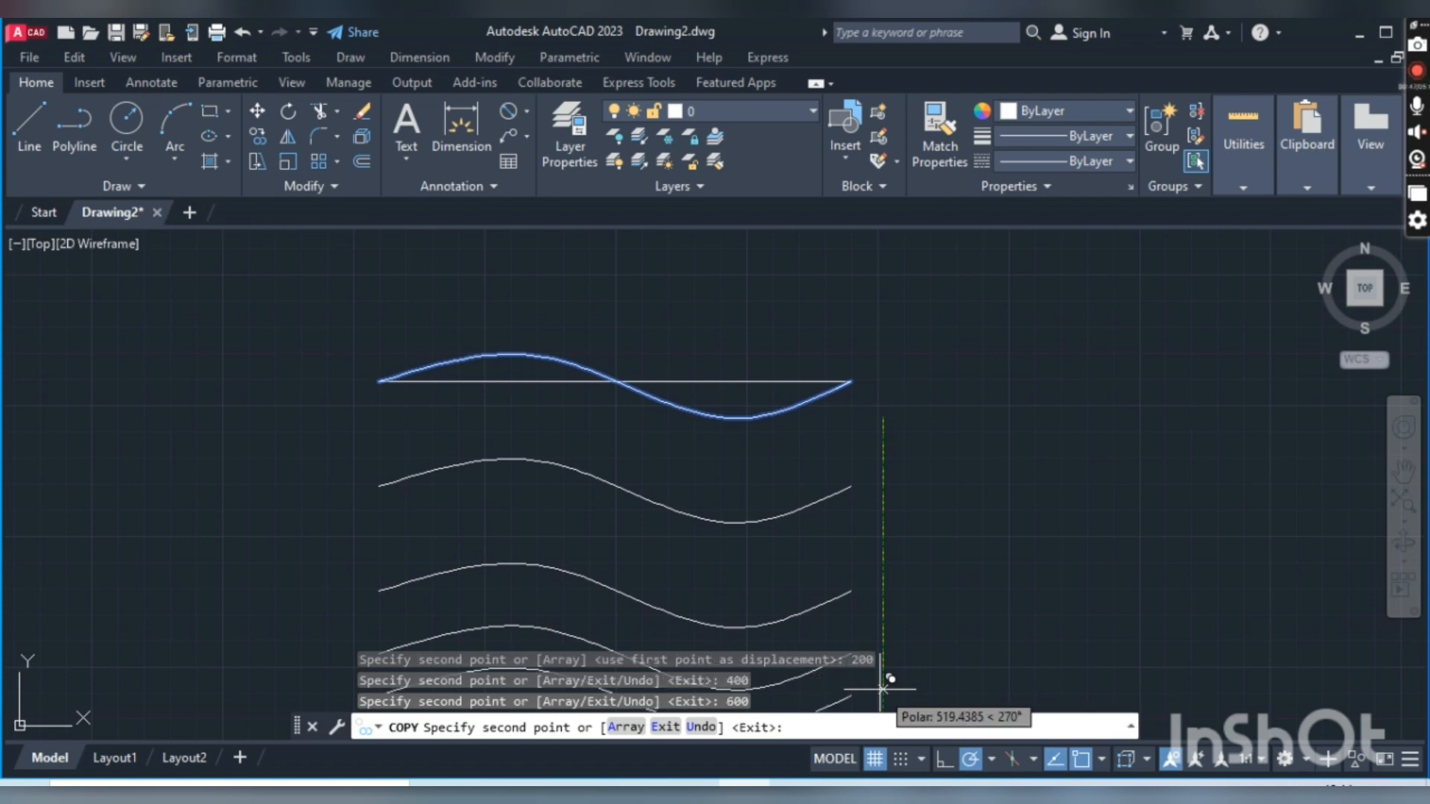
pyautogui.press('Return')
# Delete the straight horizontal line running through the uppermost wavy spline
pyautogui.scroll(-3, 849, 470)
pyautogui.moveTo(799, 475); pyautogui.dragTo(735, 409, button='middle')
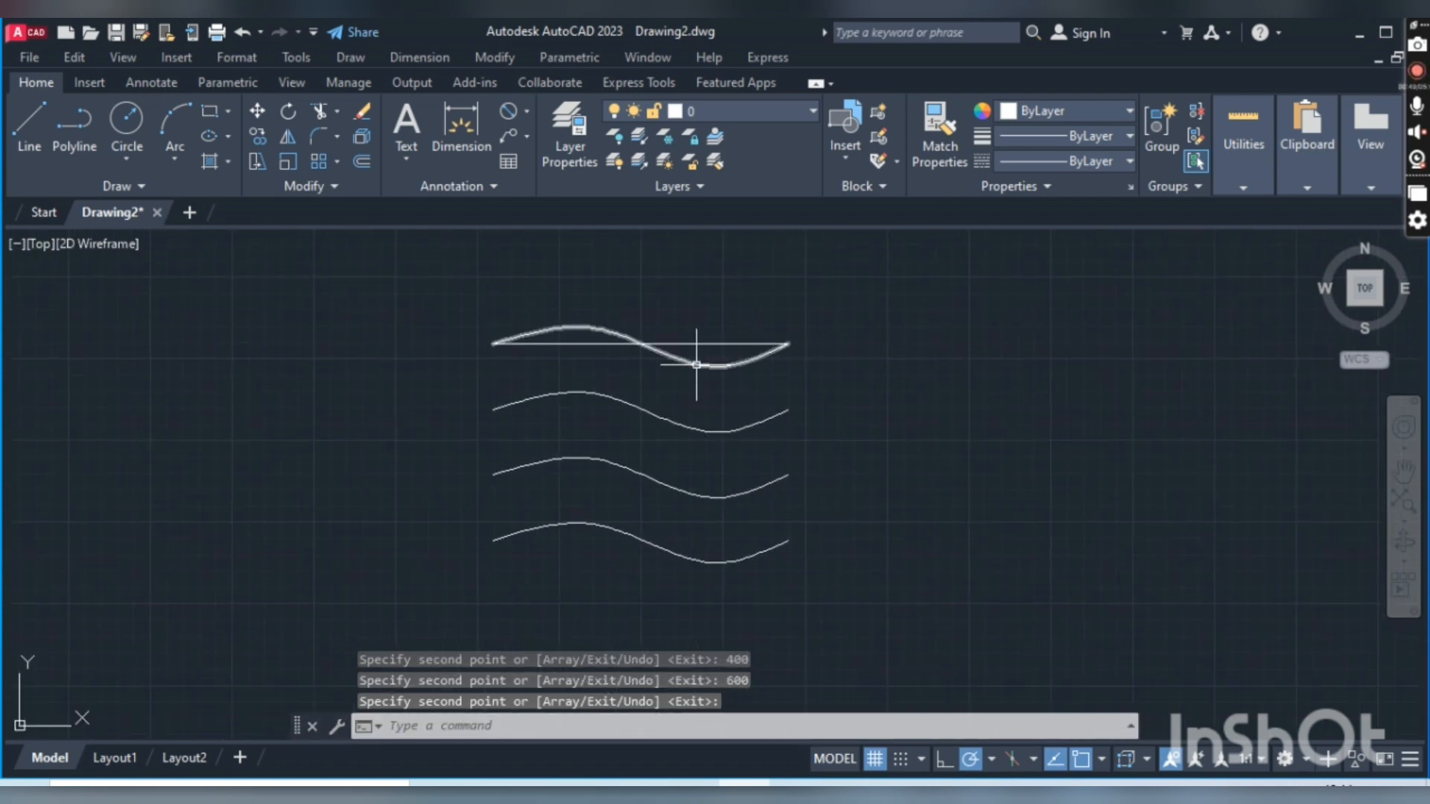
pyautogui.click(526, 344)
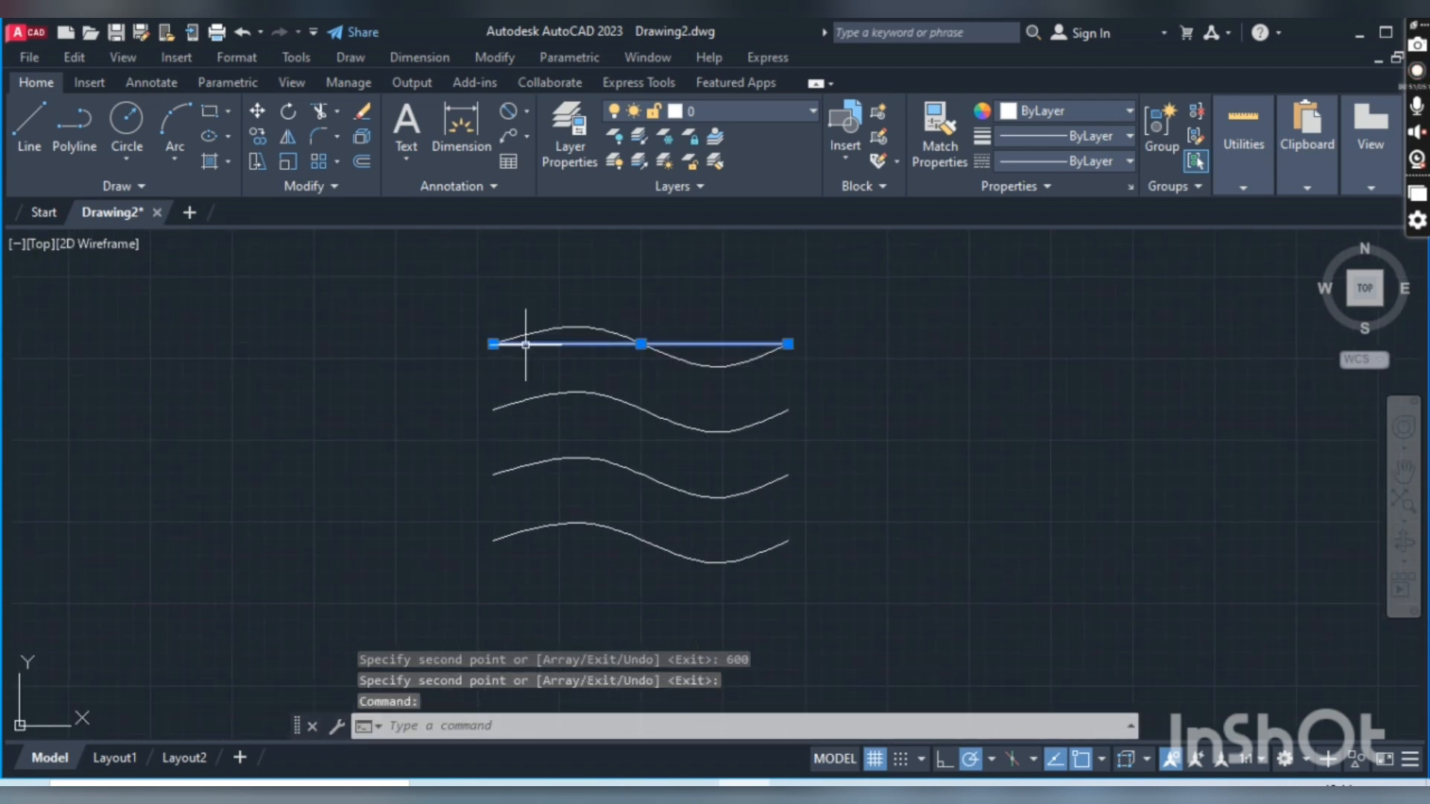
pyautogui.press('Delete')
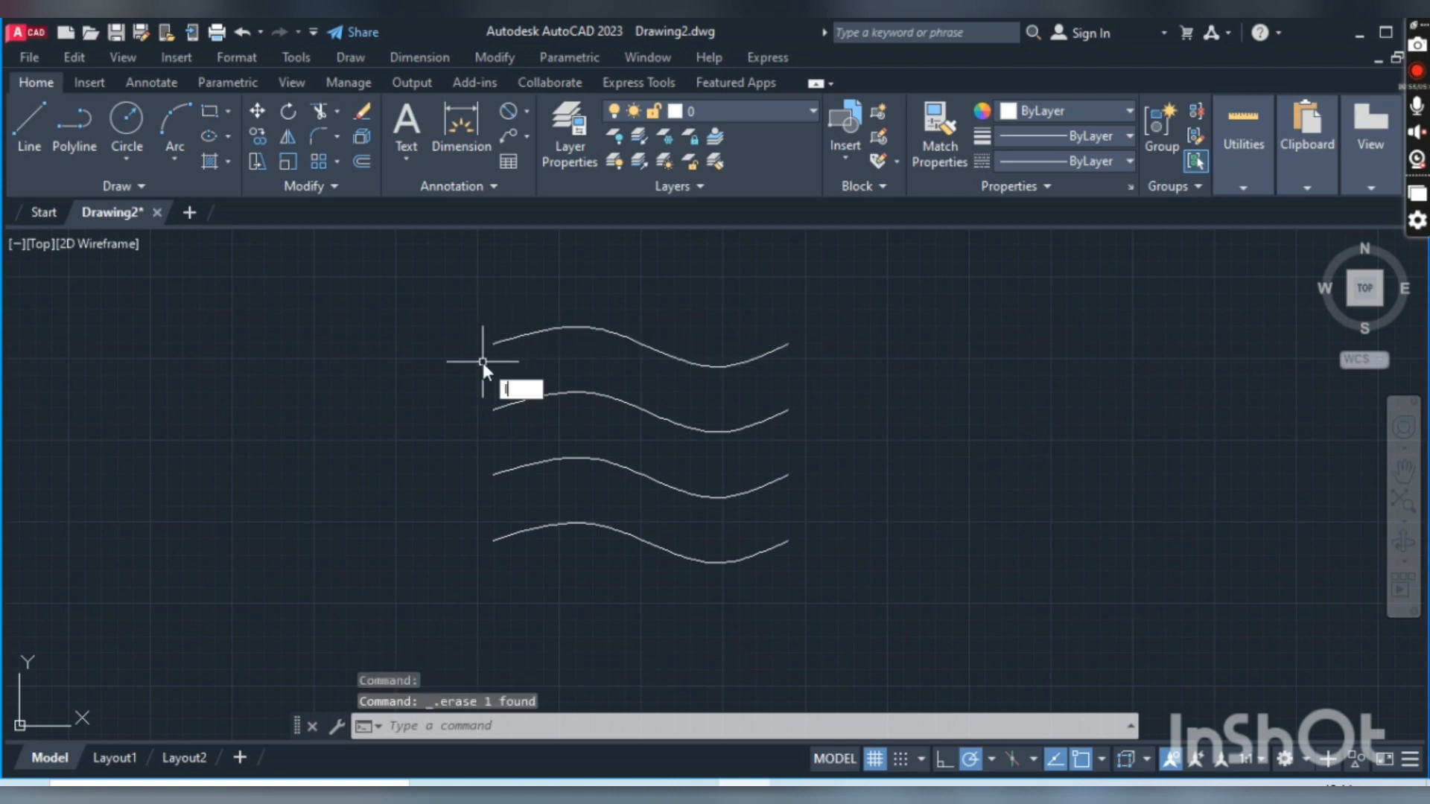
# Draw two vertical lines closing the shape, joining the left ends and the right ends of the uppermost and lowest splines
pyautogui.press('Return')
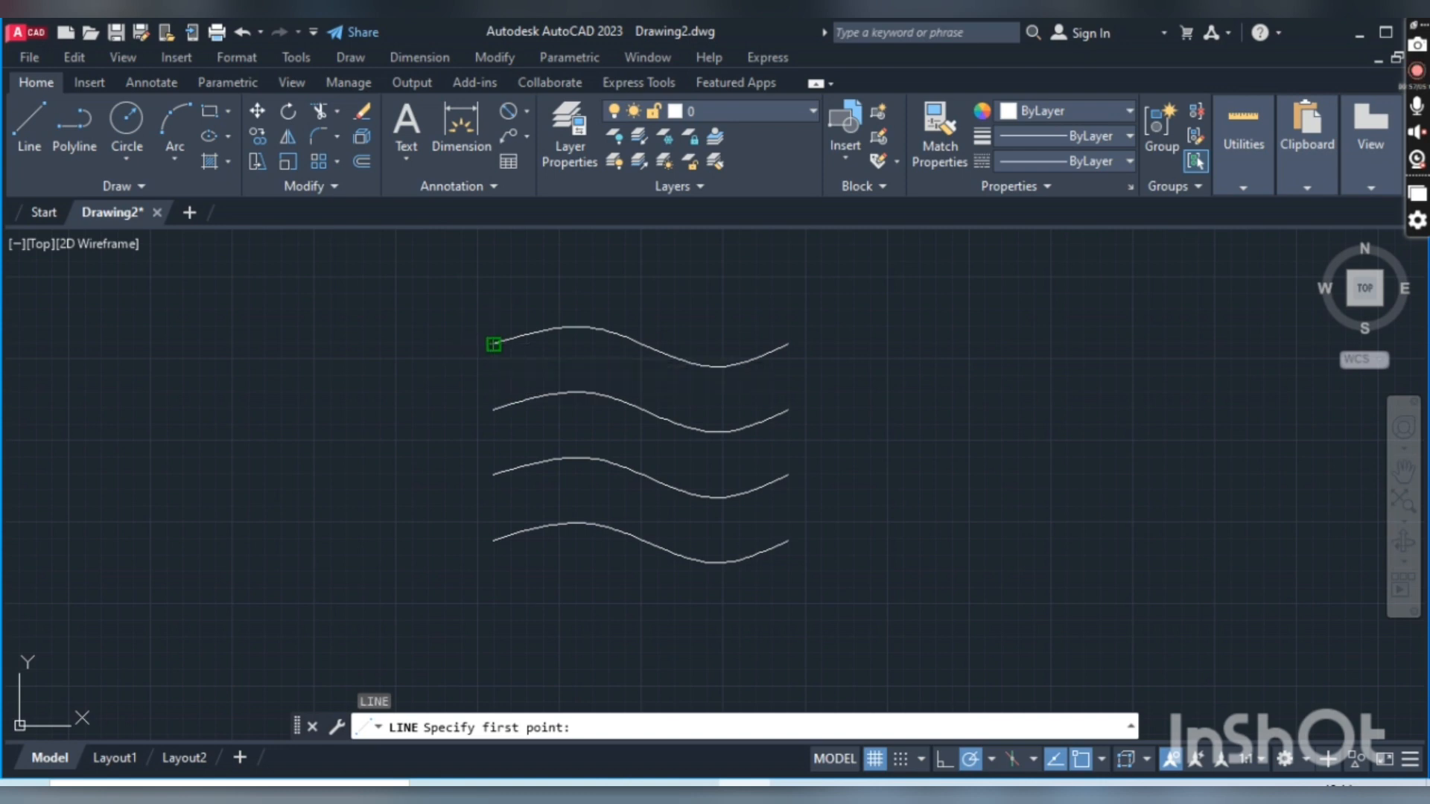
pyautogui.click(494, 344)
pyautogui.click(494, 540)
pyautogui.press('Return')
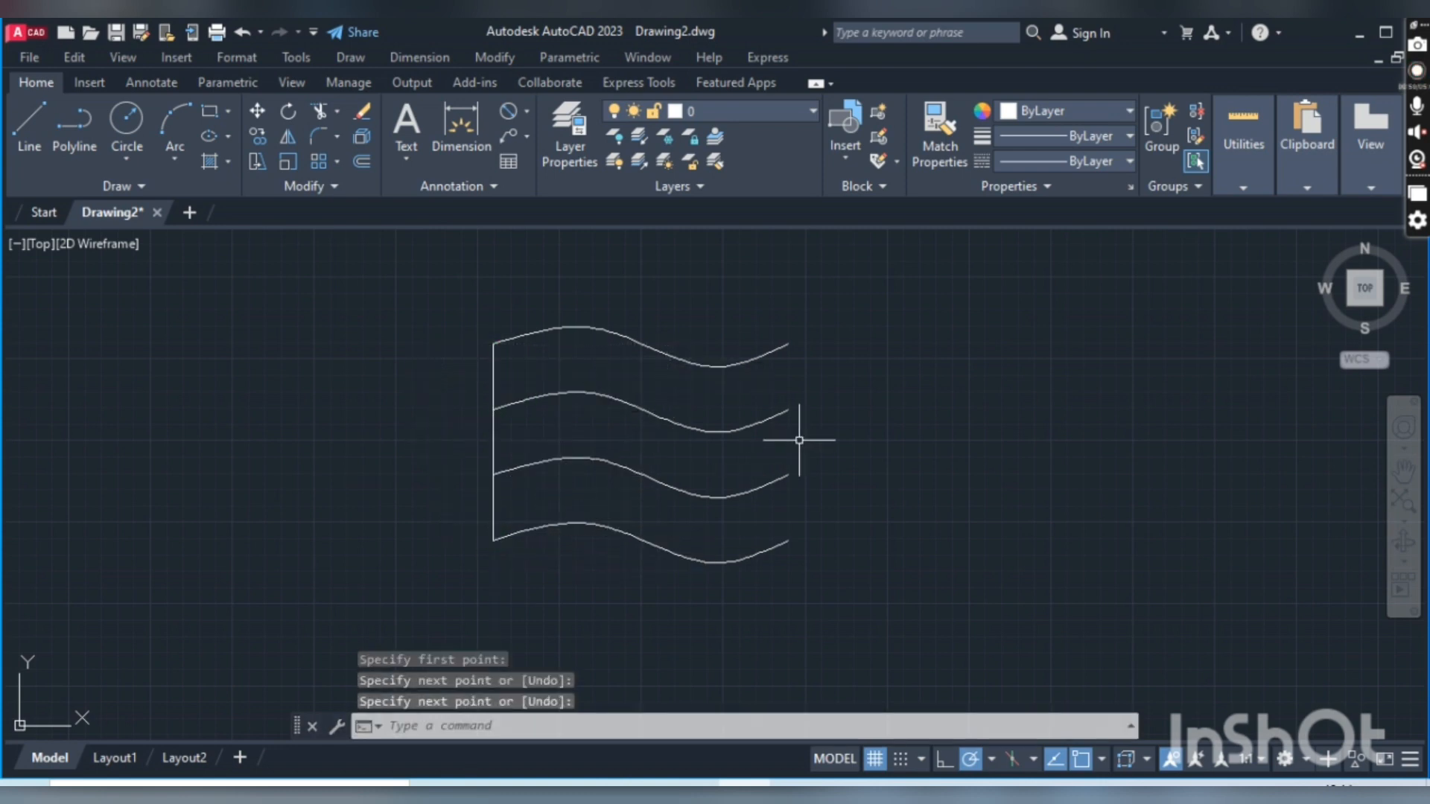
pyautogui.press('Return')
pyautogui.click(788, 345)
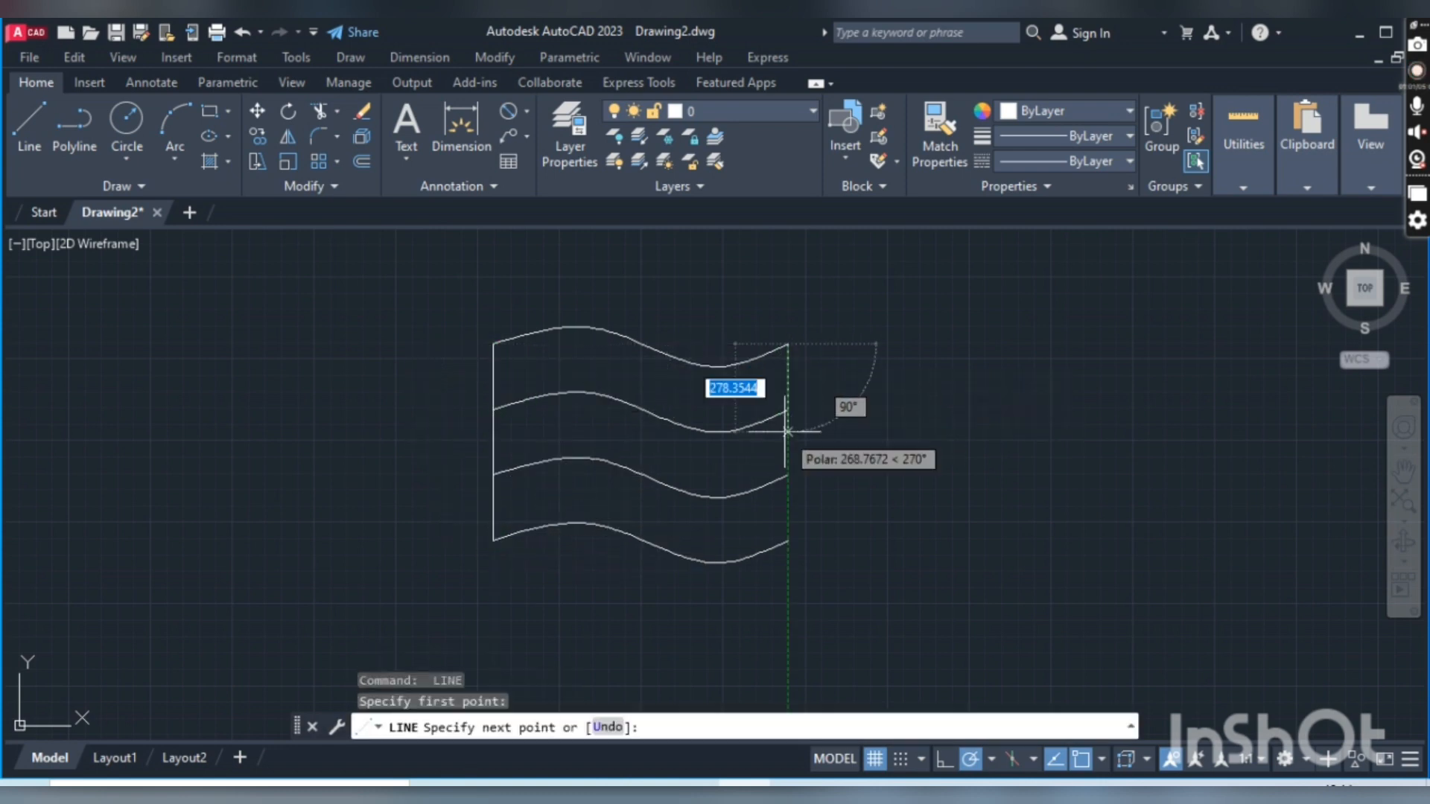
pyautogui.click(787, 540)
pyautogui.press('Return')
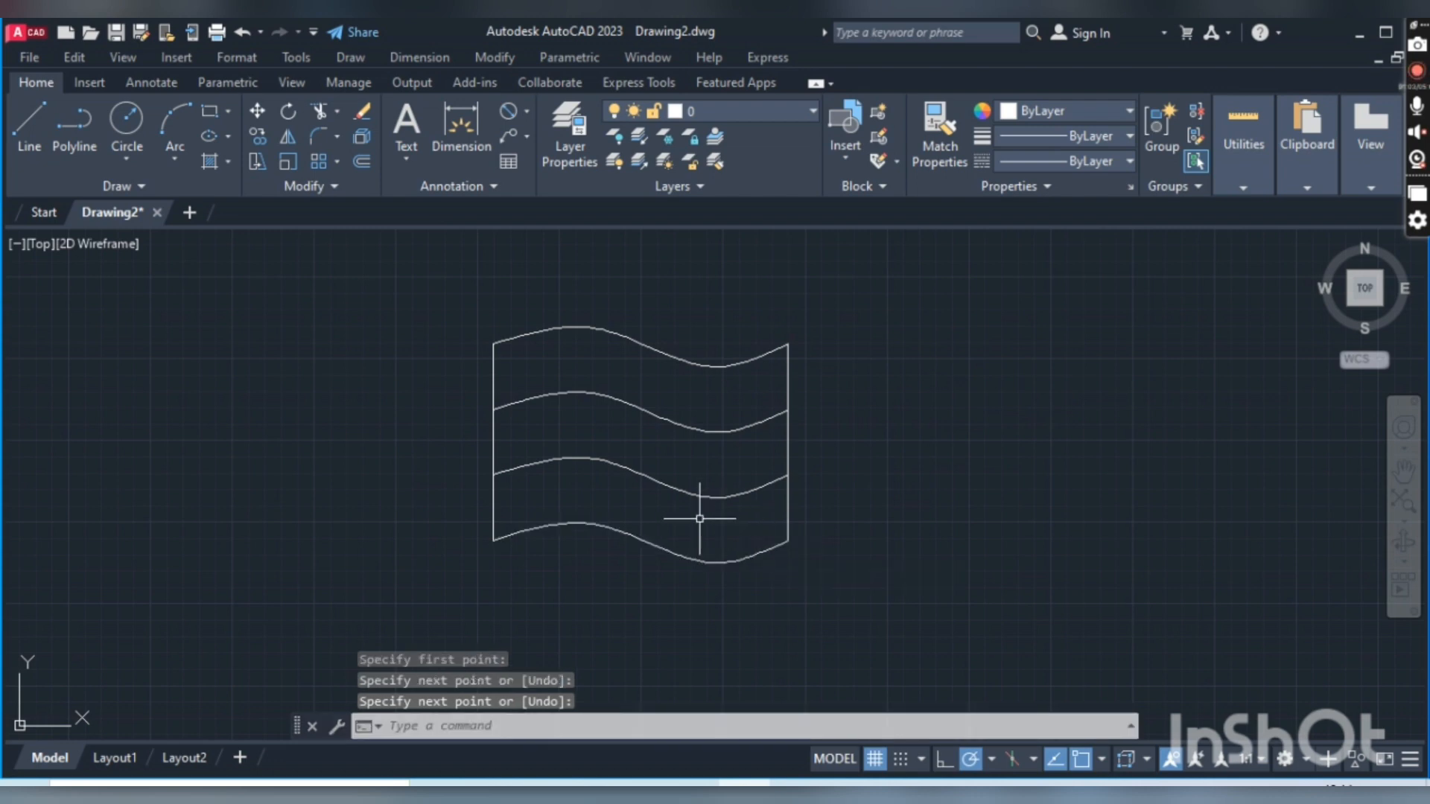
# Use the Boundary command on the upper wavy band and accept creating it as a region
pyautogui.write('BO')
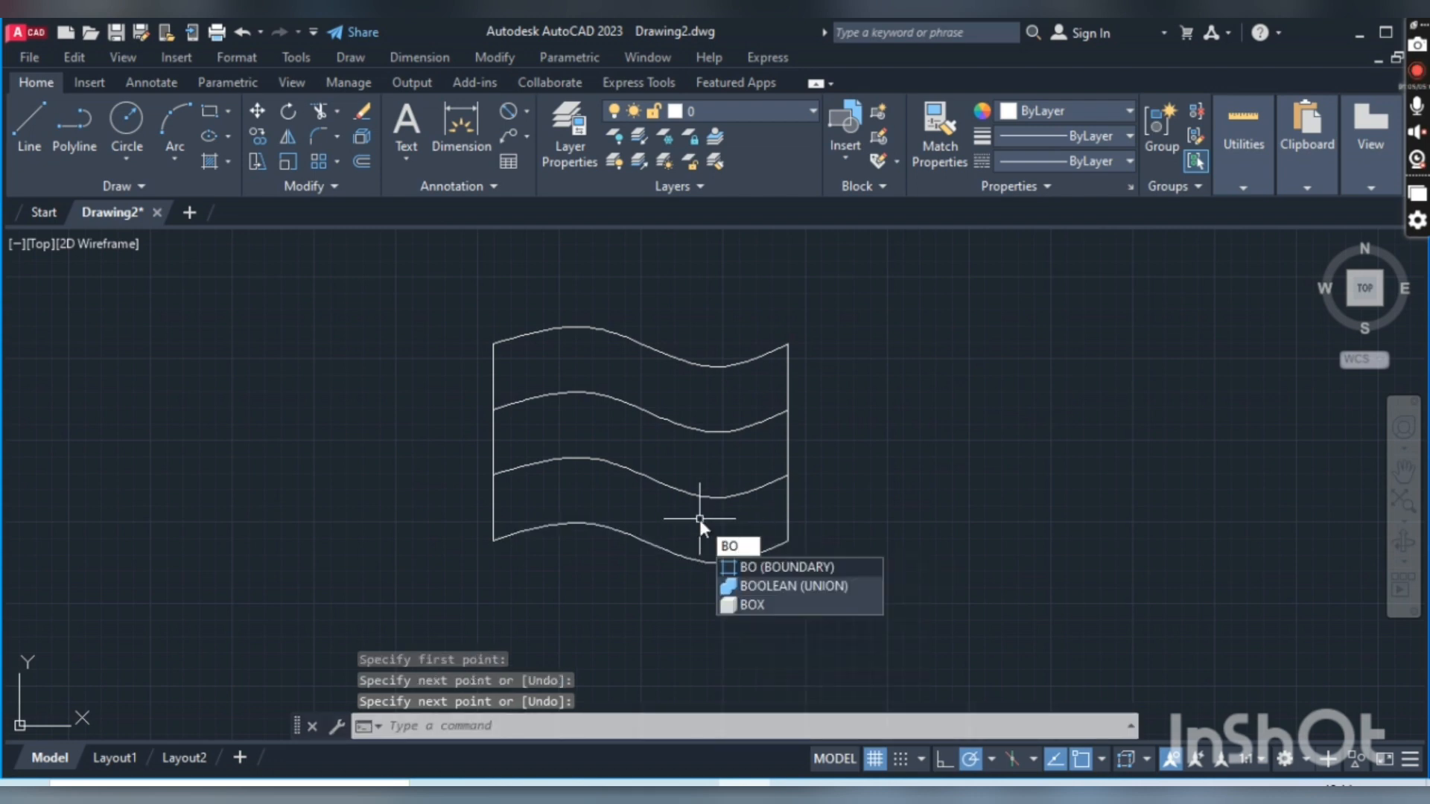
pyautogui.press('Return')
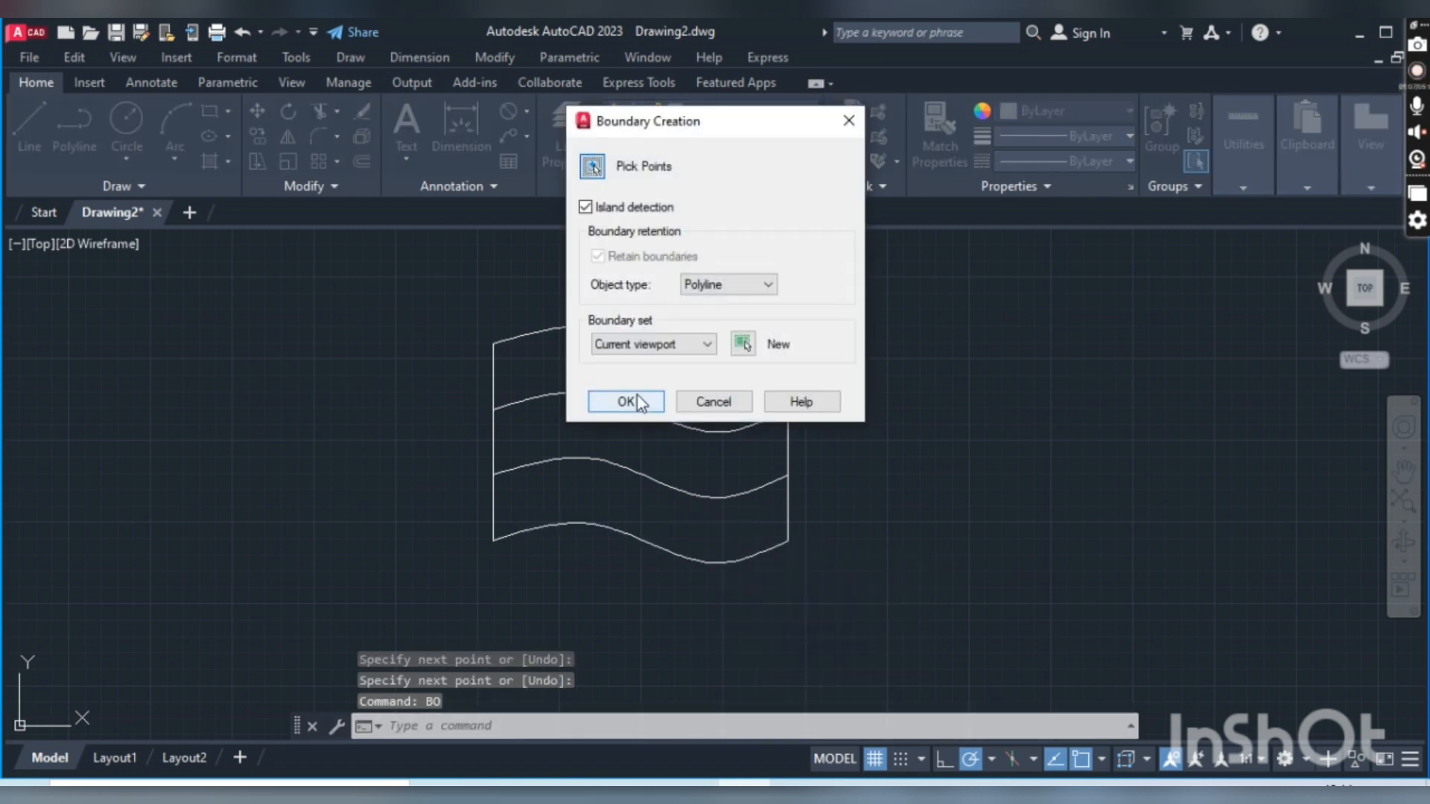
pyautogui.click(634, 397)
pyautogui.click(635, 392)
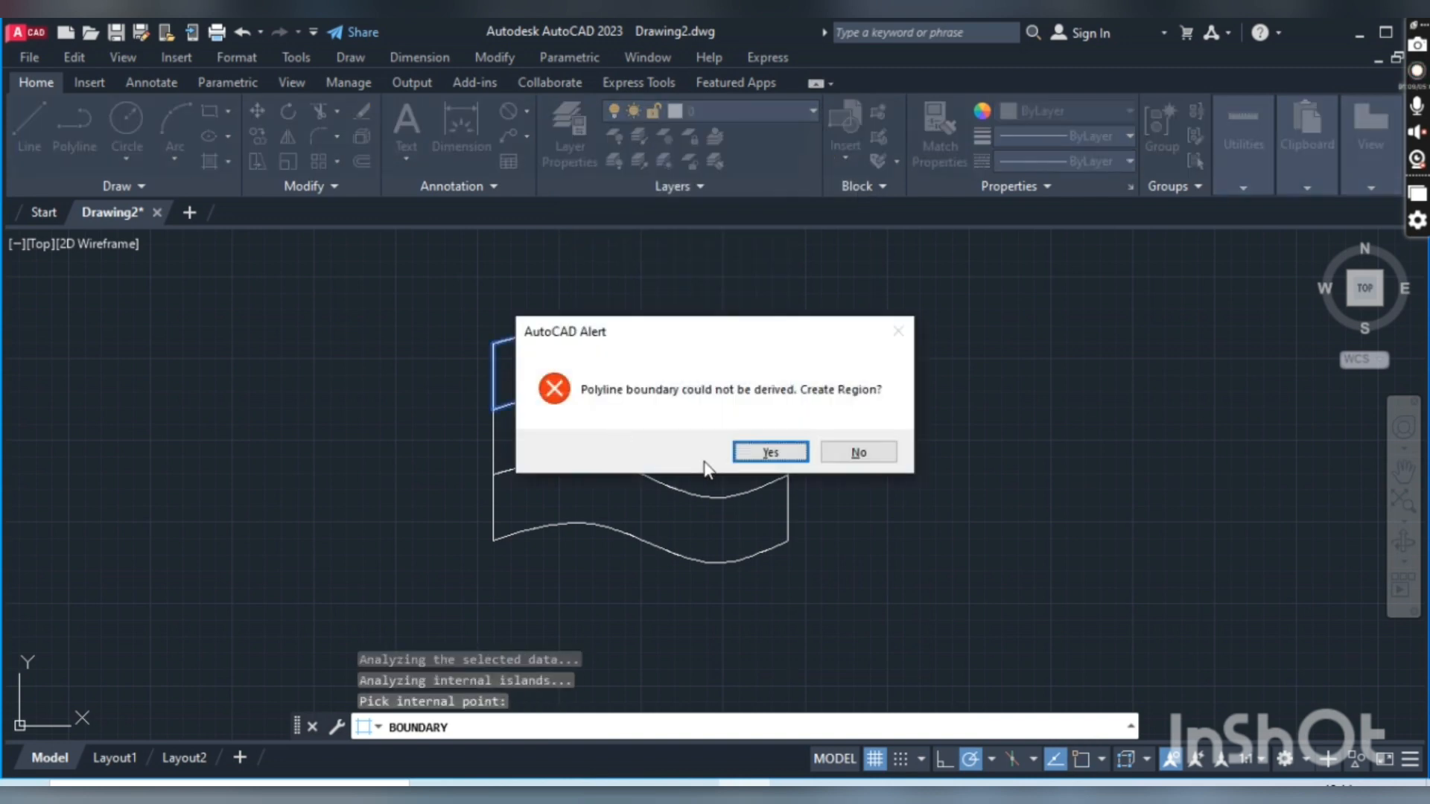
pyautogui.click(765, 447)
# Create boundary regions from the middle and the lower wavy bands as well
pyautogui.press('Return')
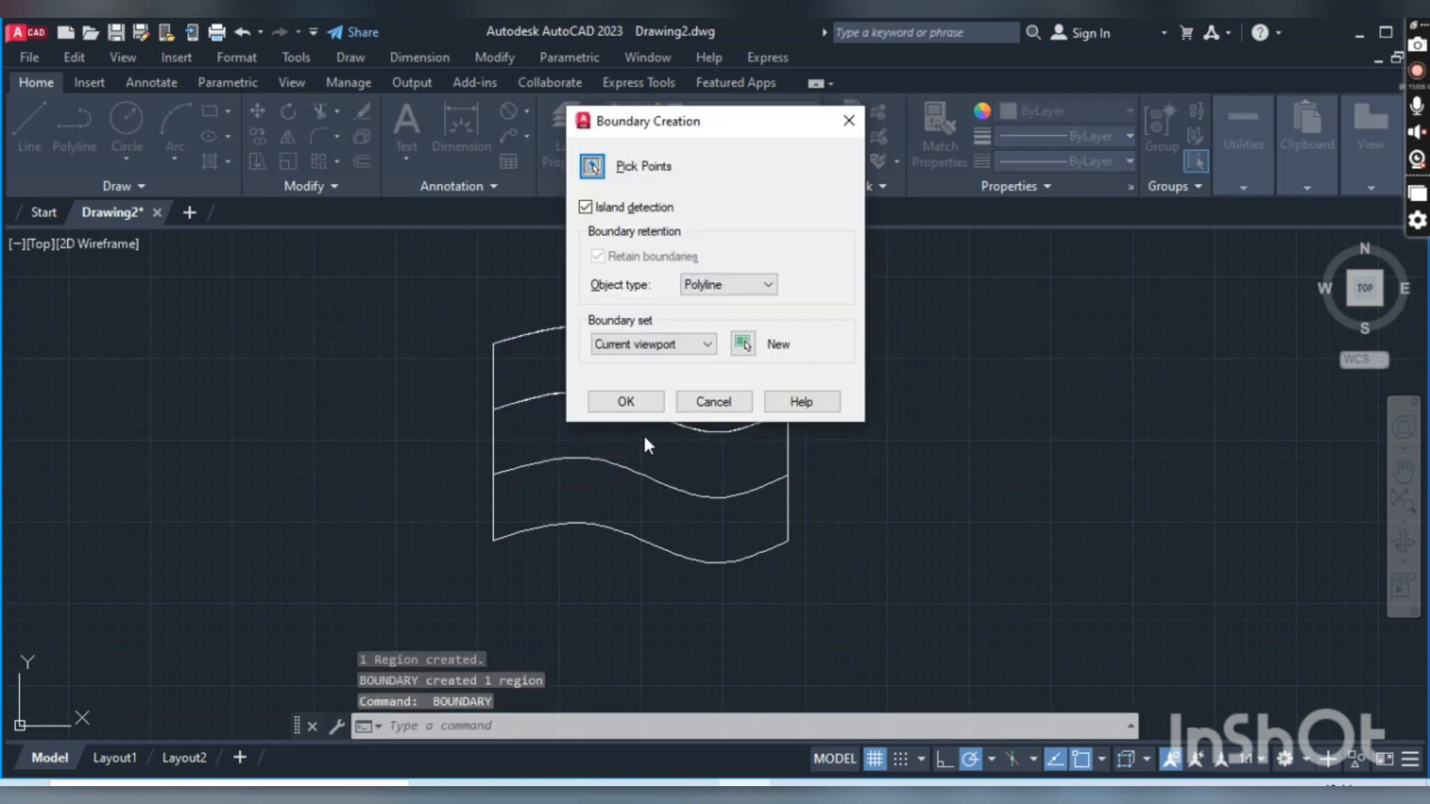
pyautogui.click(626, 400)
pyautogui.click(625, 430)
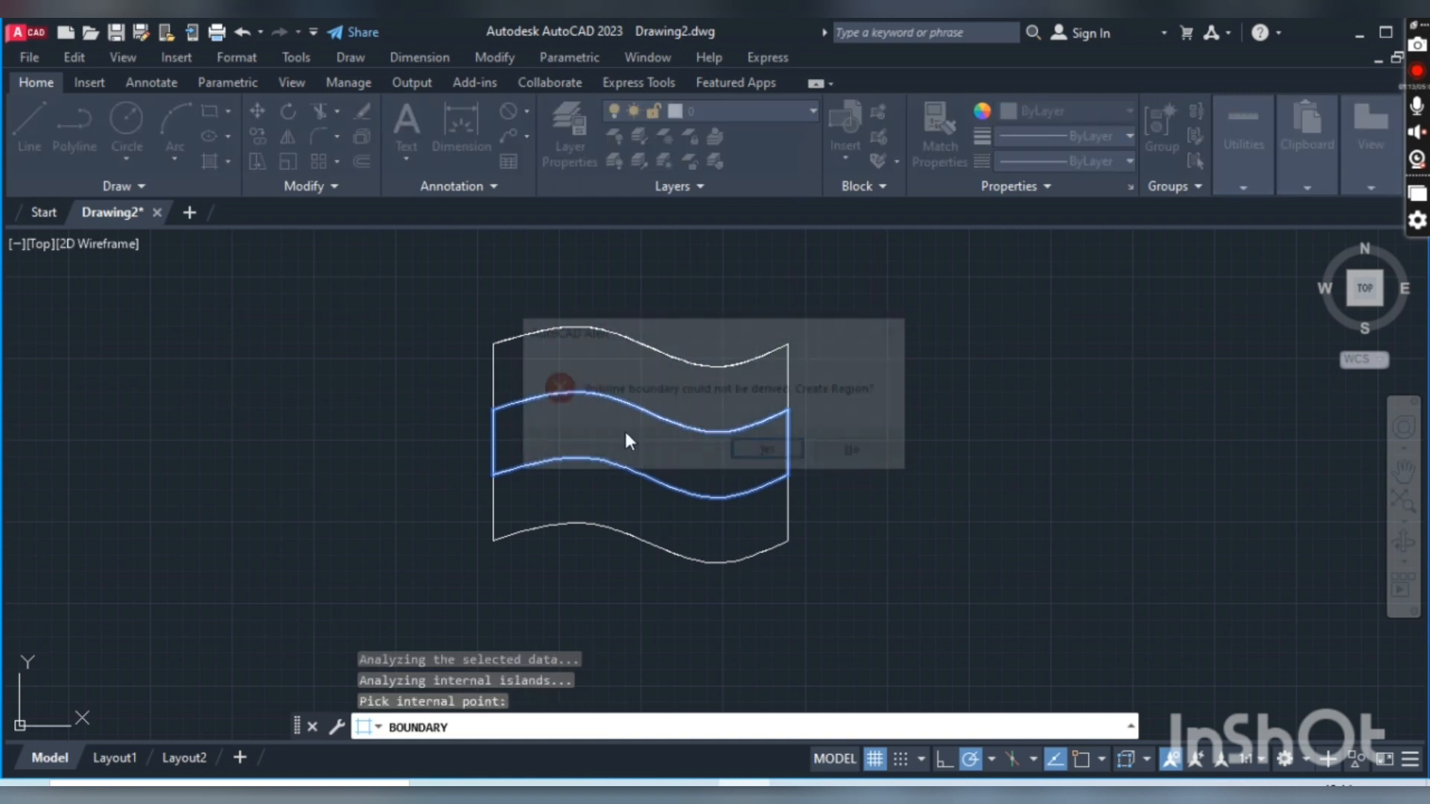
pyautogui.click(772, 452)
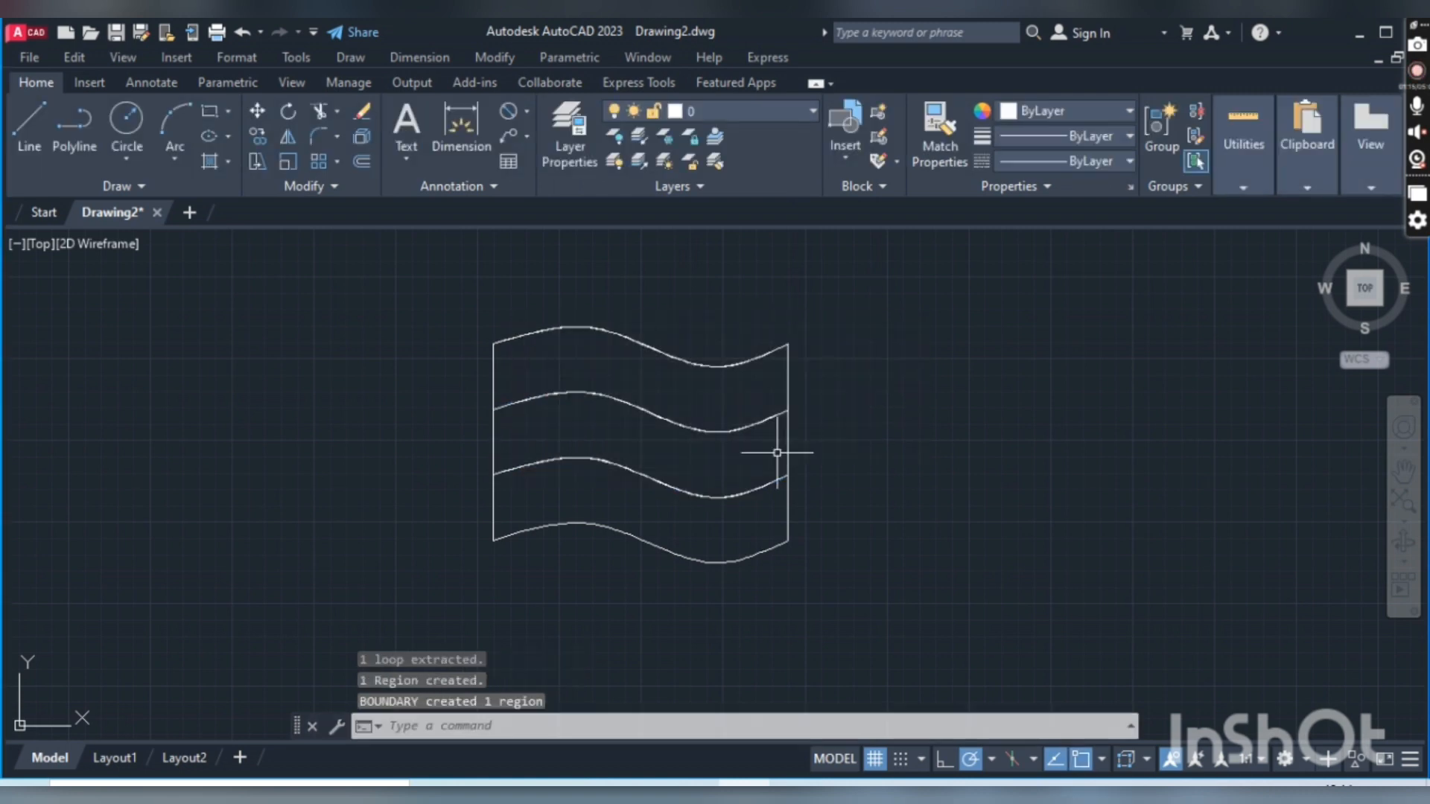
pyautogui.press('Return')
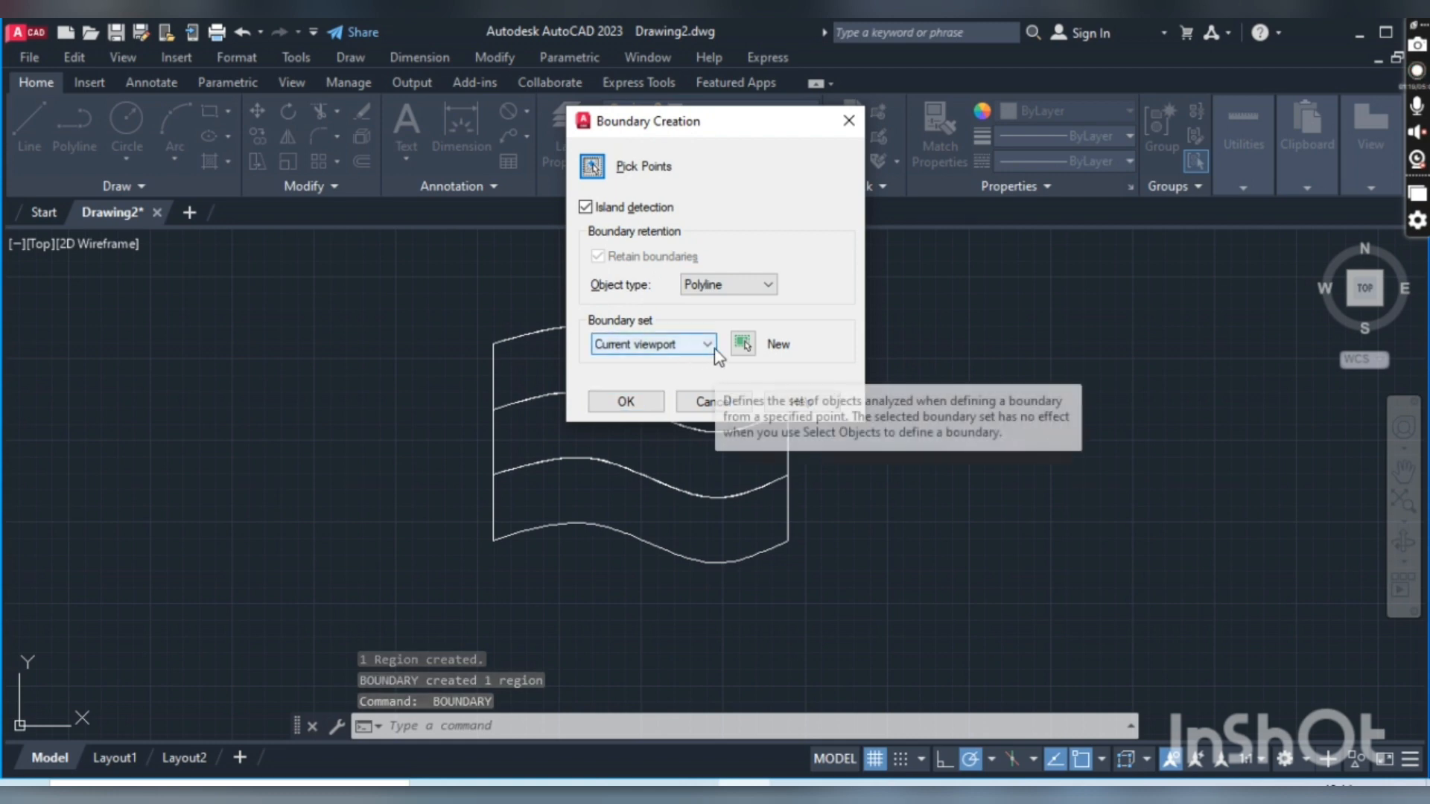
pyautogui.click(638, 399)
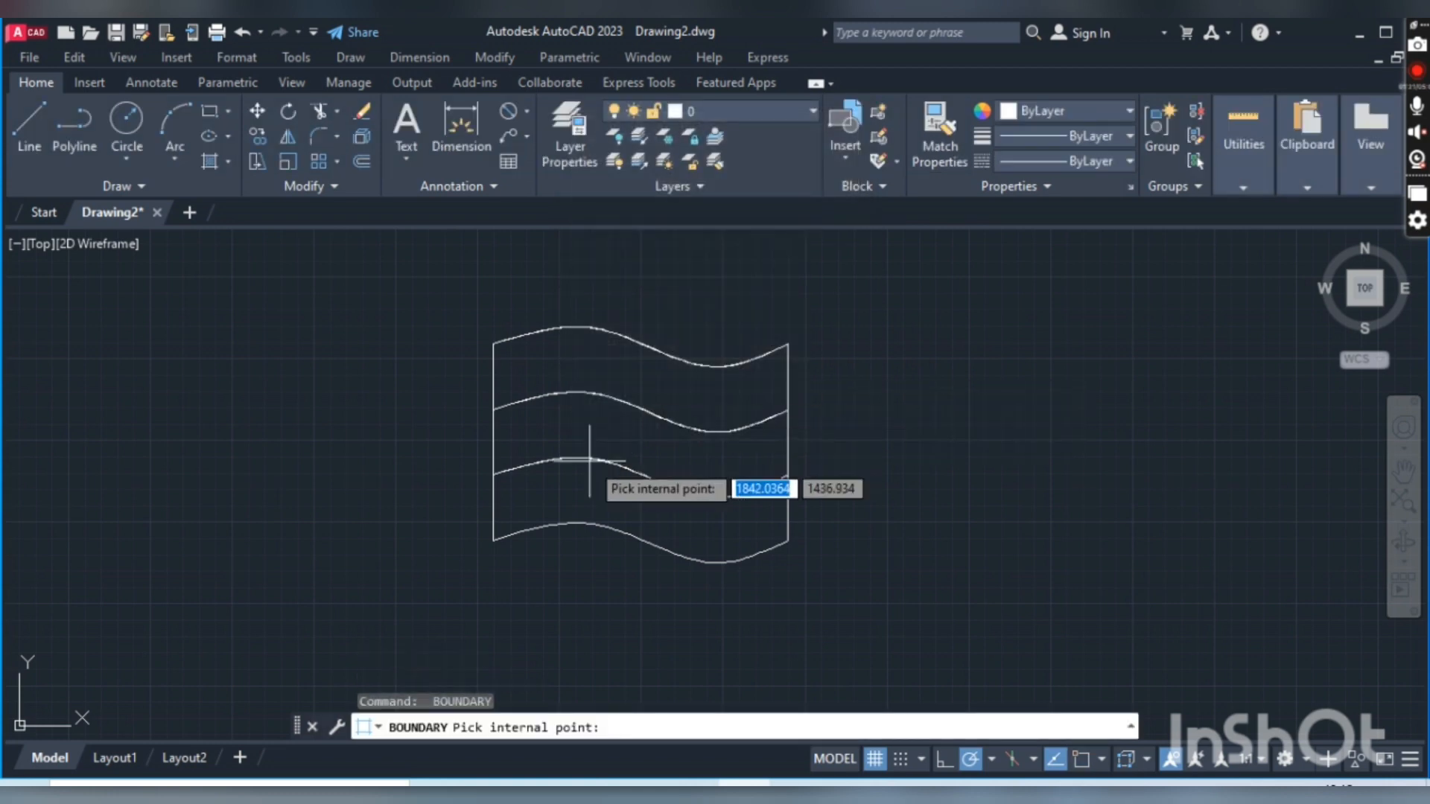
pyautogui.click(592, 487)
pyautogui.press('Return')
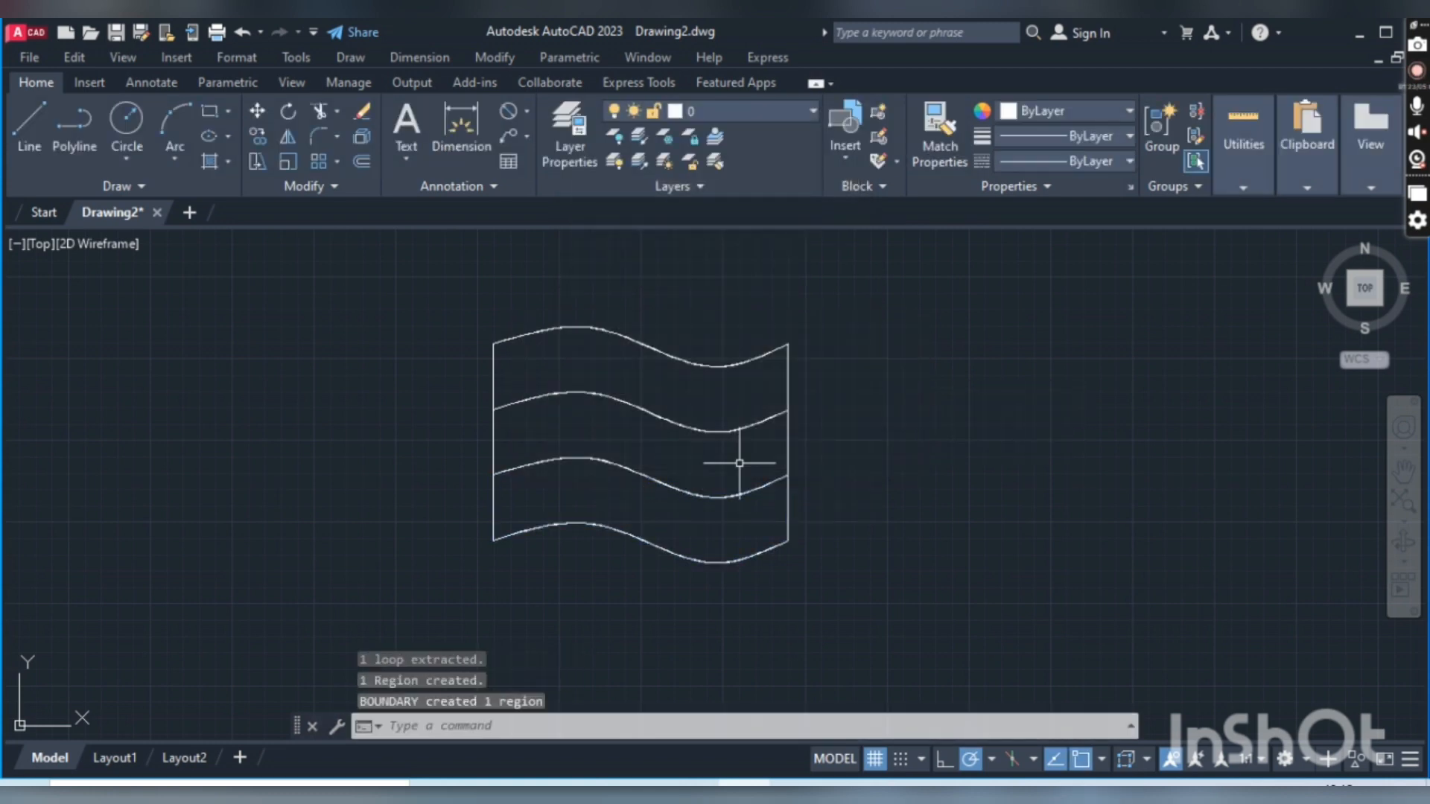
pyautogui.click(655, 441)
pyautogui.click(621, 419)
pyautogui.click(611, 417)
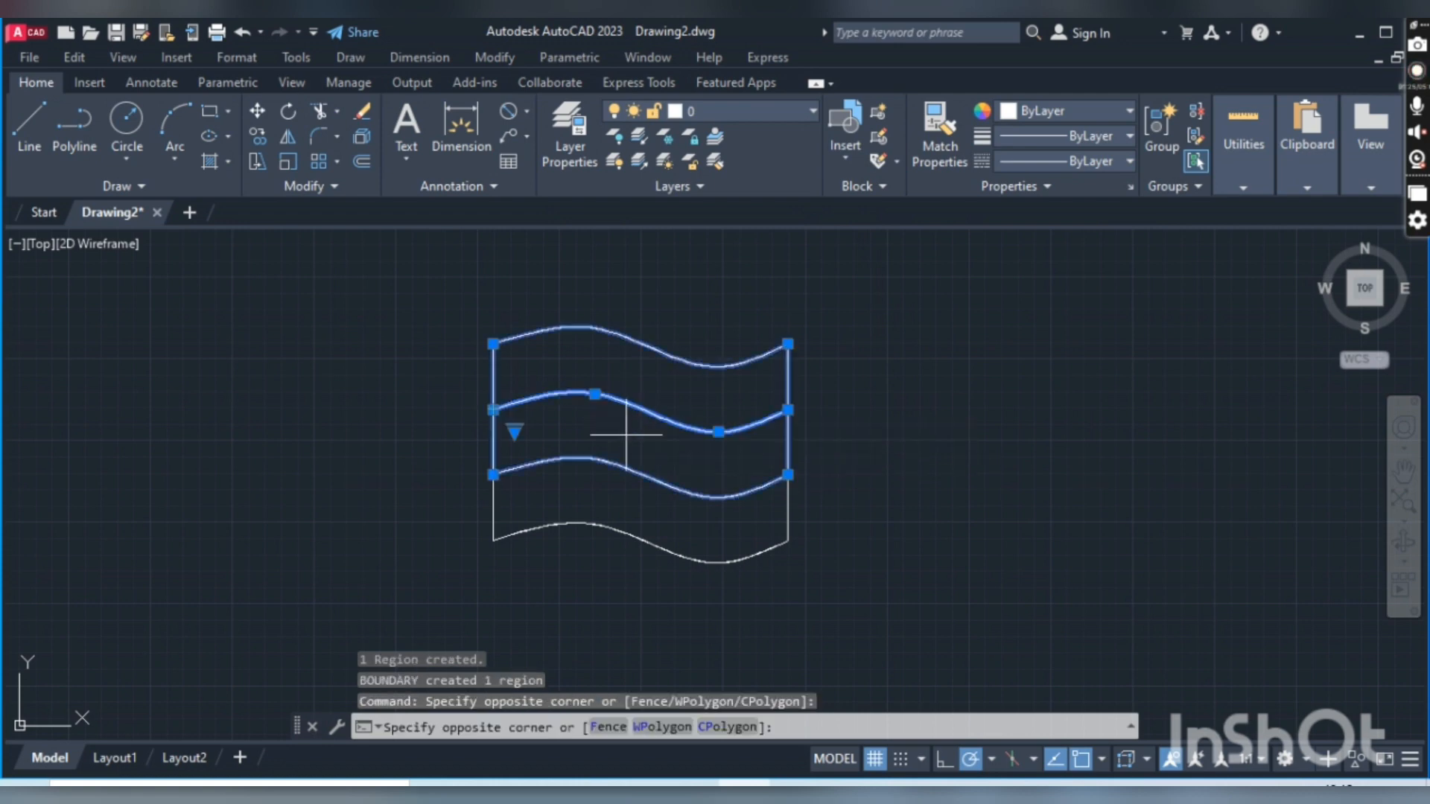
pyautogui.press('Escape')
pyautogui.press('Escape')
pyautogui.press('Escape')
# Switch the viewport's visual style from 2D Wireframe to Realistic
pyautogui.click(468, 301)
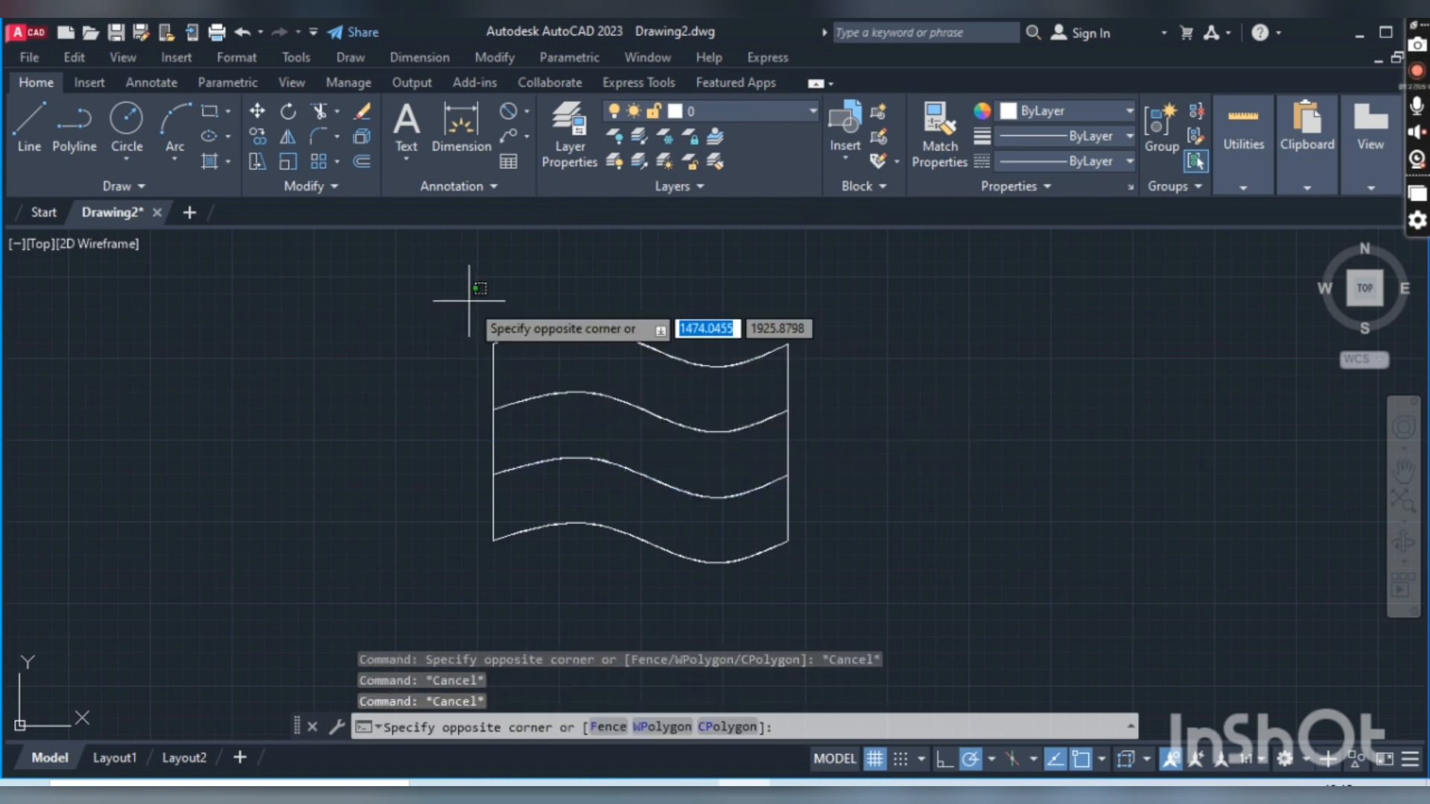
pyautogui.click(141, 245)
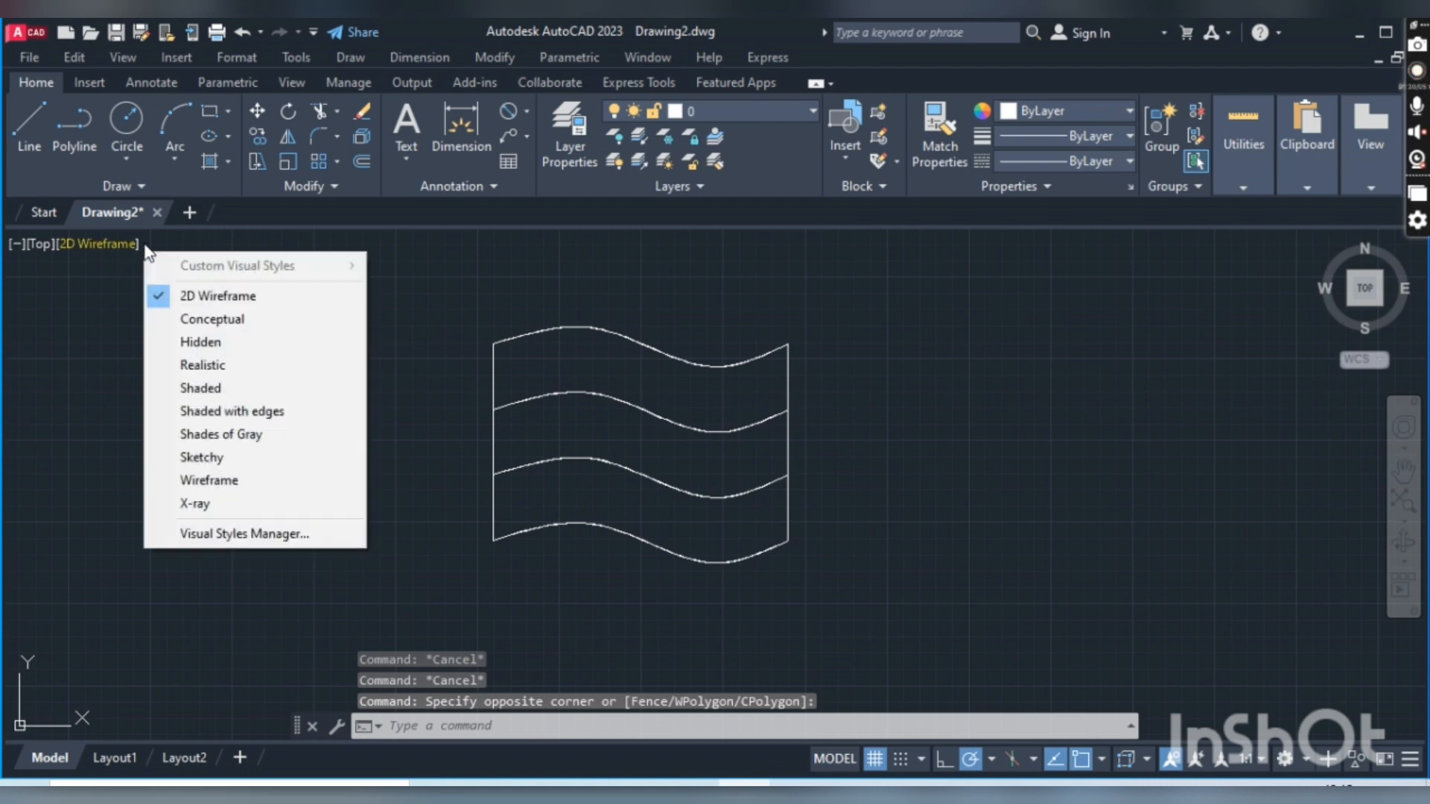
pyautogui.click(203, 365)
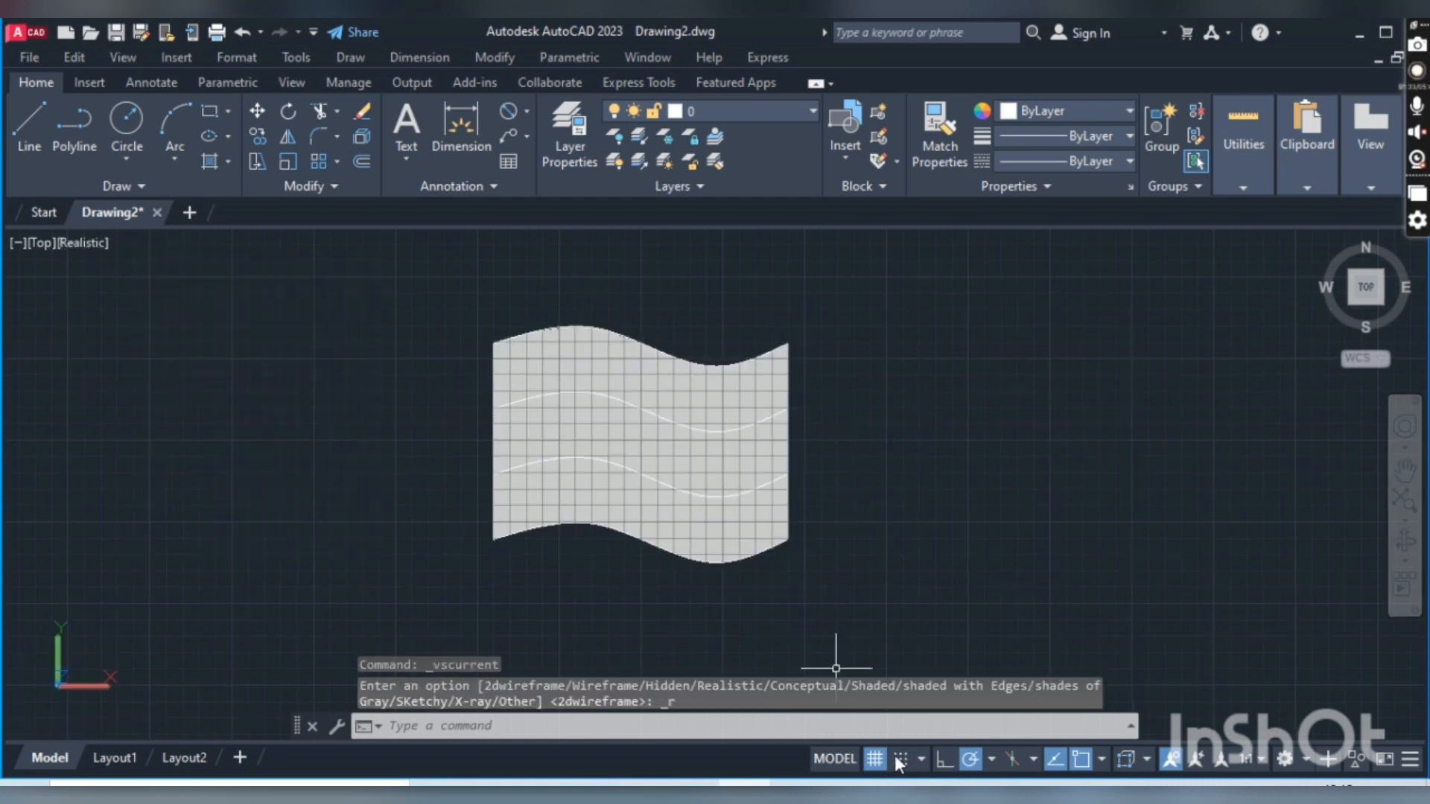
# Turn off the grid display and set the upper wavy region's color to red
pyautogui.click(874, 758)
pyautogui.click(612, 372)
pyautogui.click(604, 432)
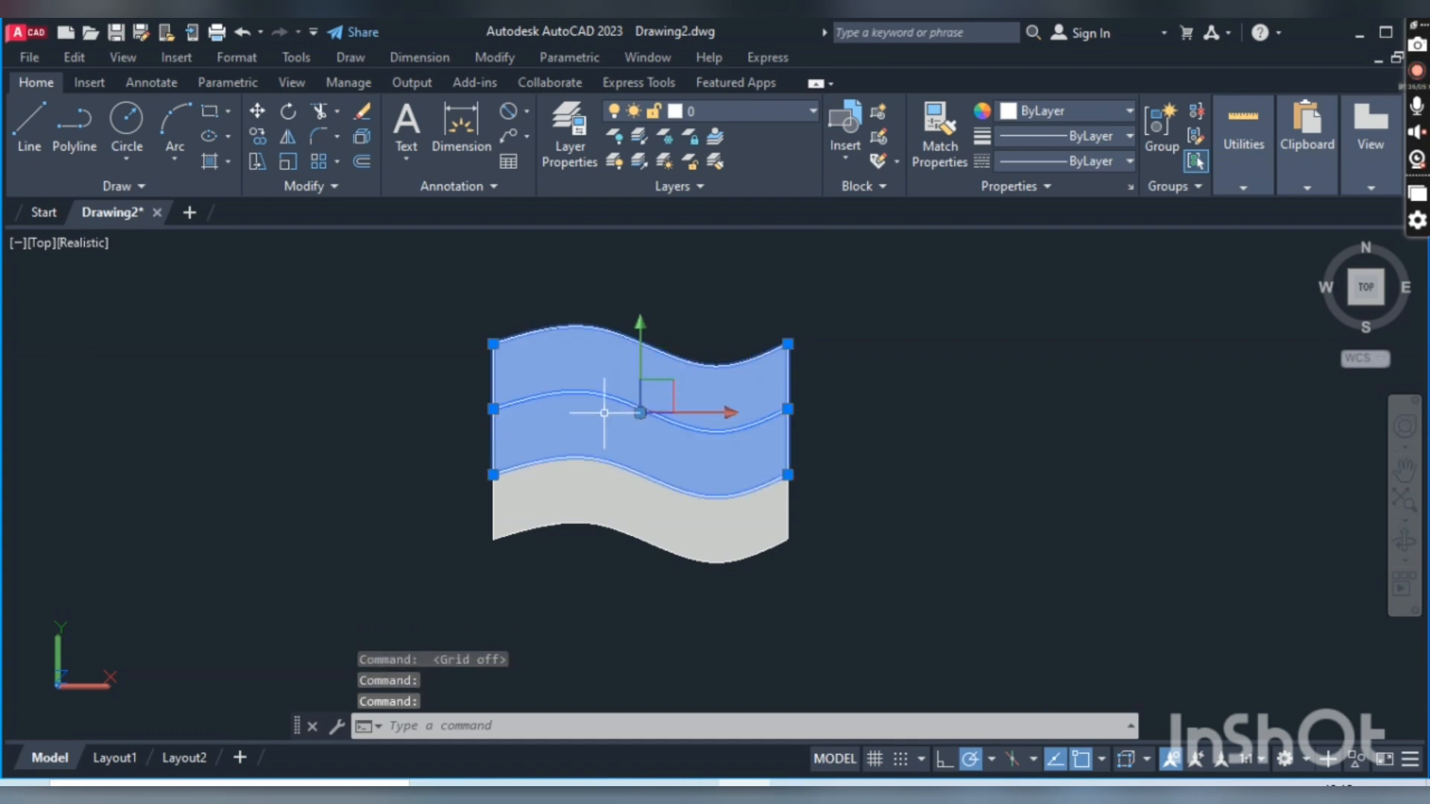
pyautogui.click(572, 360)
pyautogui.press('Escape')
pyautogui.click(572, 359)
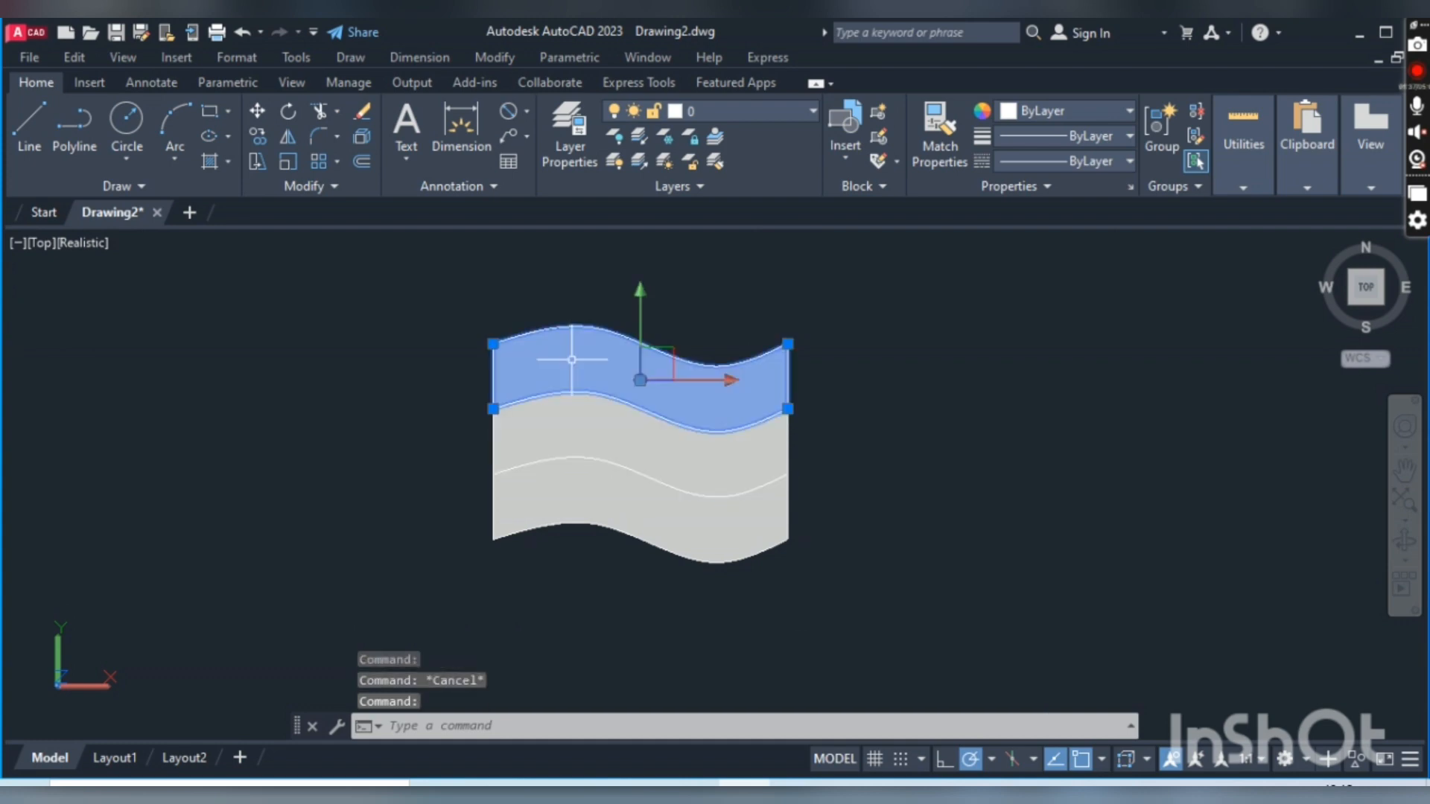
pyautogui.click(1028, 112)
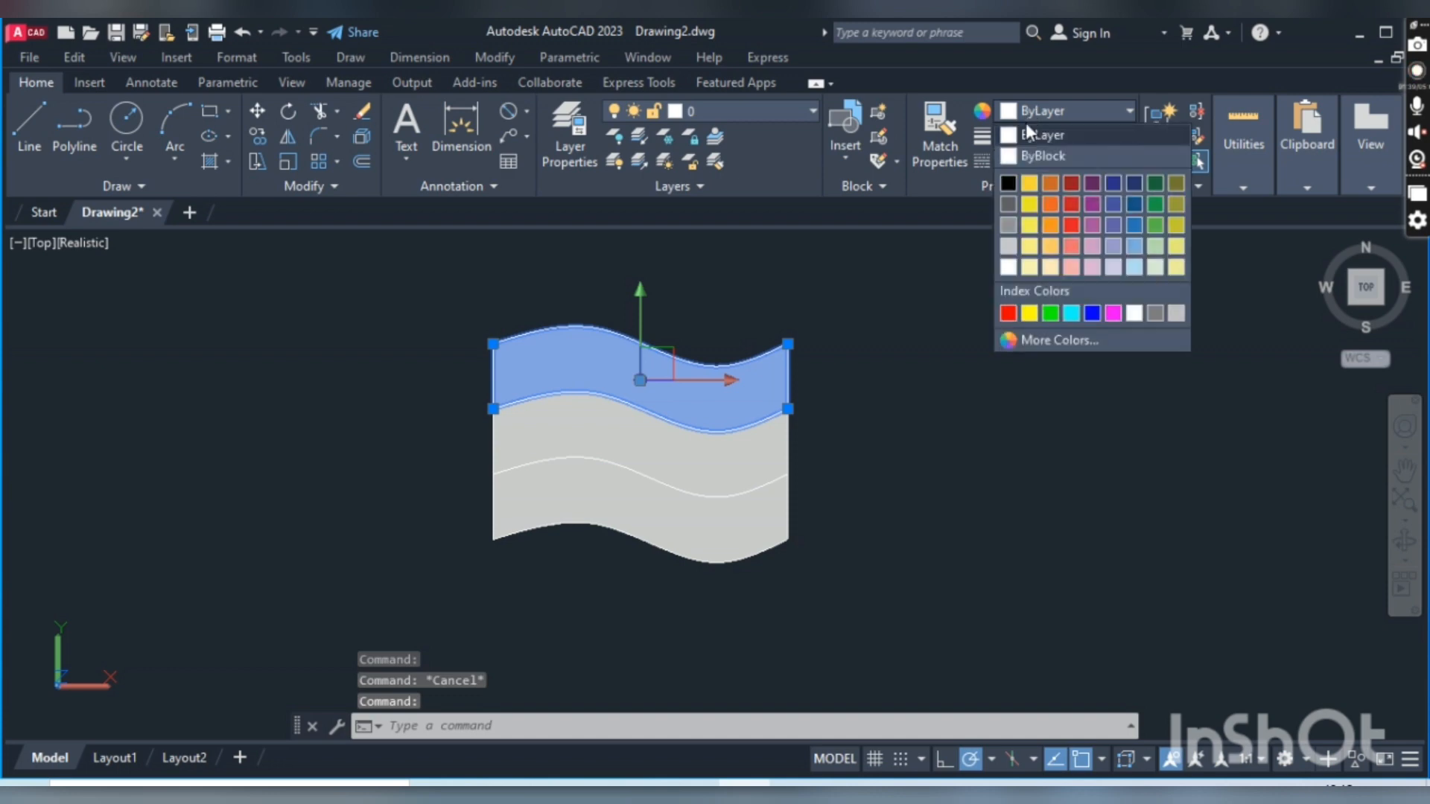
pyautogui.click(1009, 313)
pyautogui.click(713, 521)
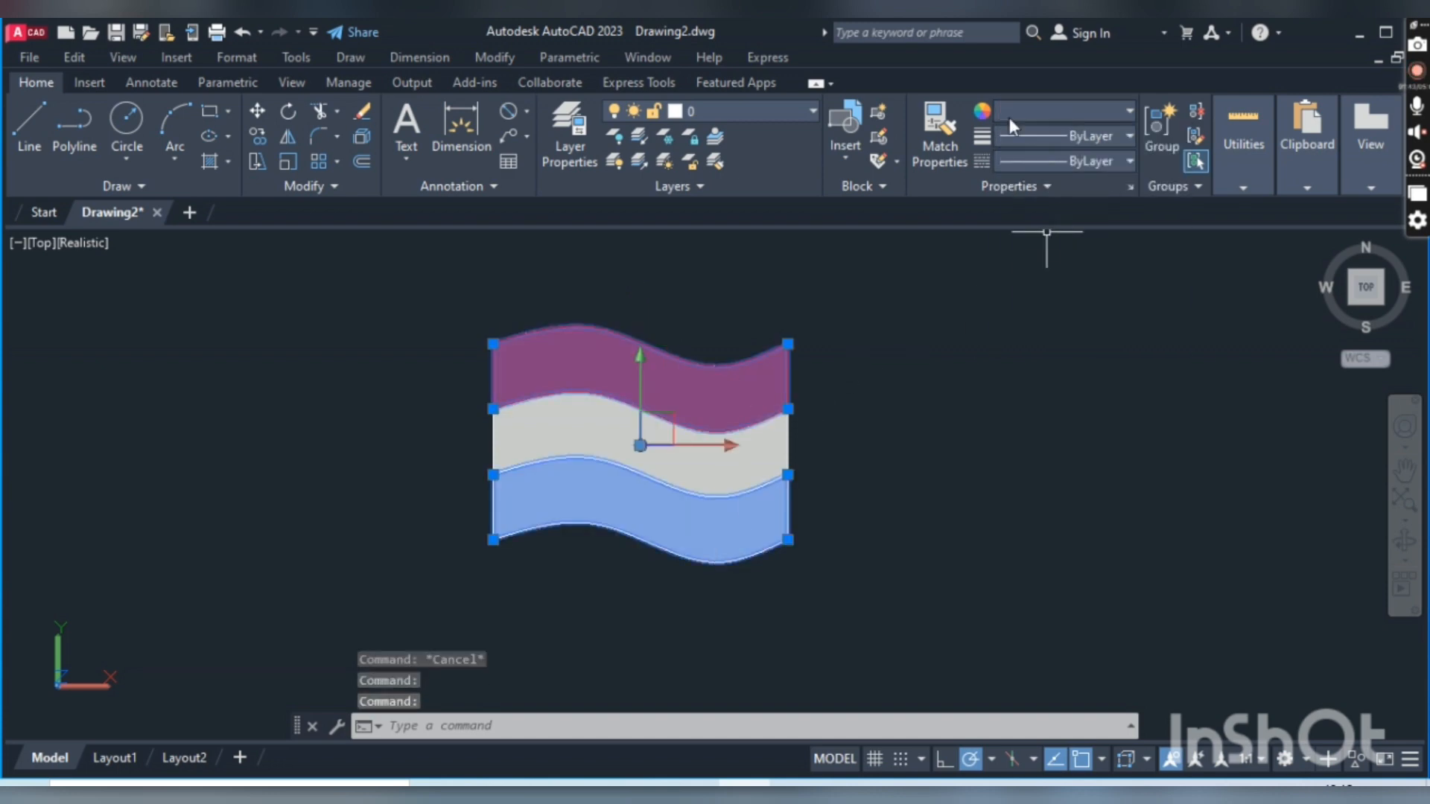
pyautogui.press('Escape')
# Set the lower wavy region's color to Green and clear the selection
pyautogui.click(775, 503)
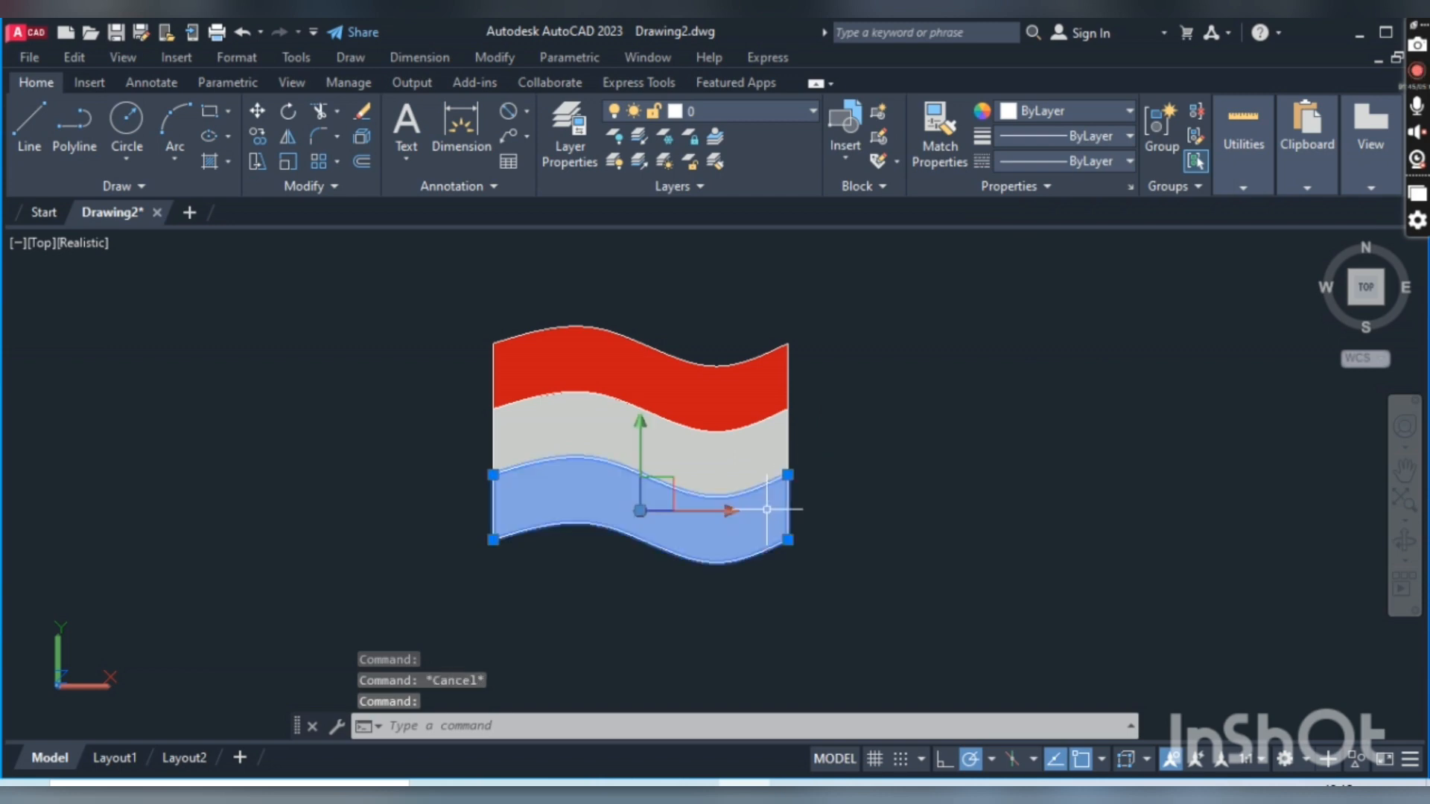
pyautogui.click(1122, 108)
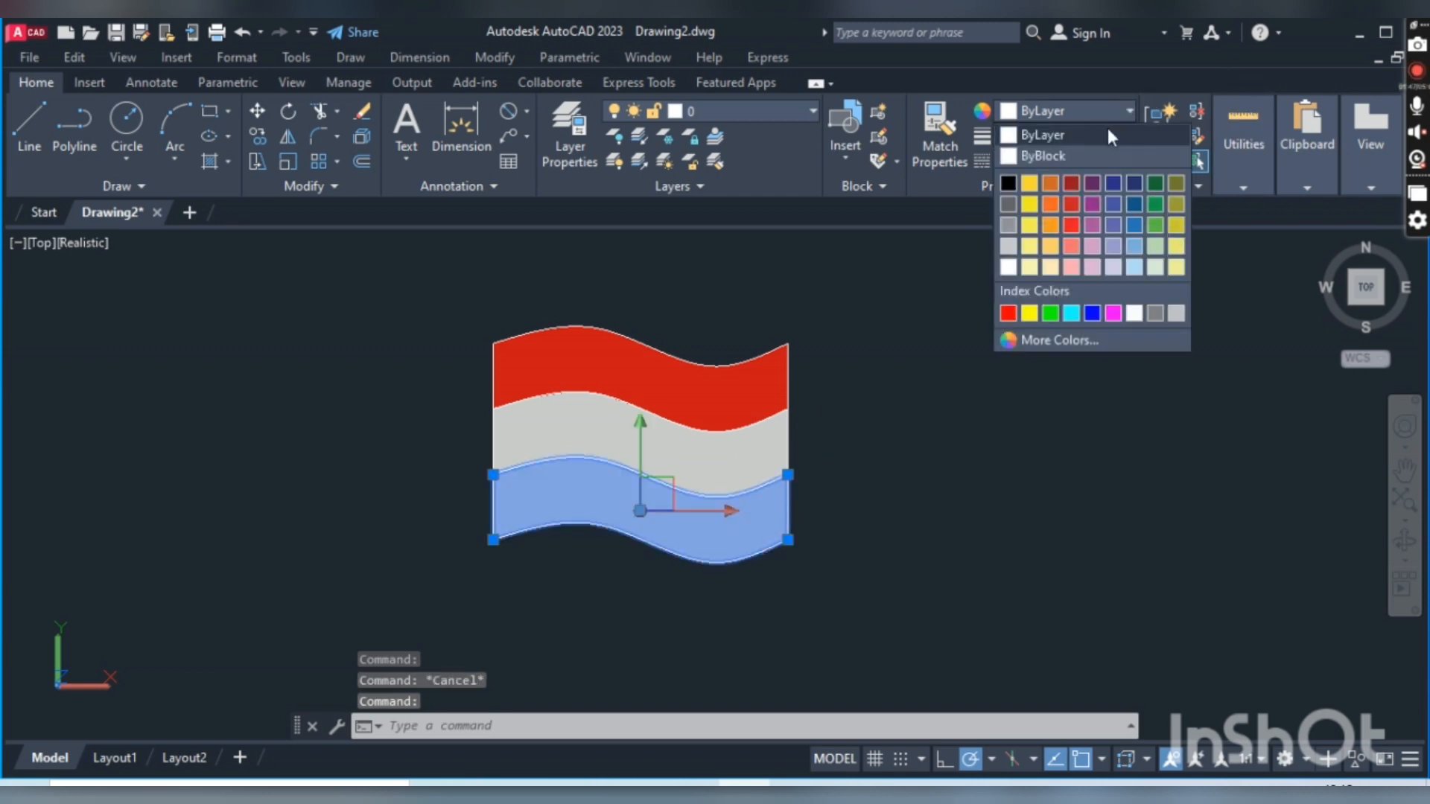
pyautogui.click(1050, 313)
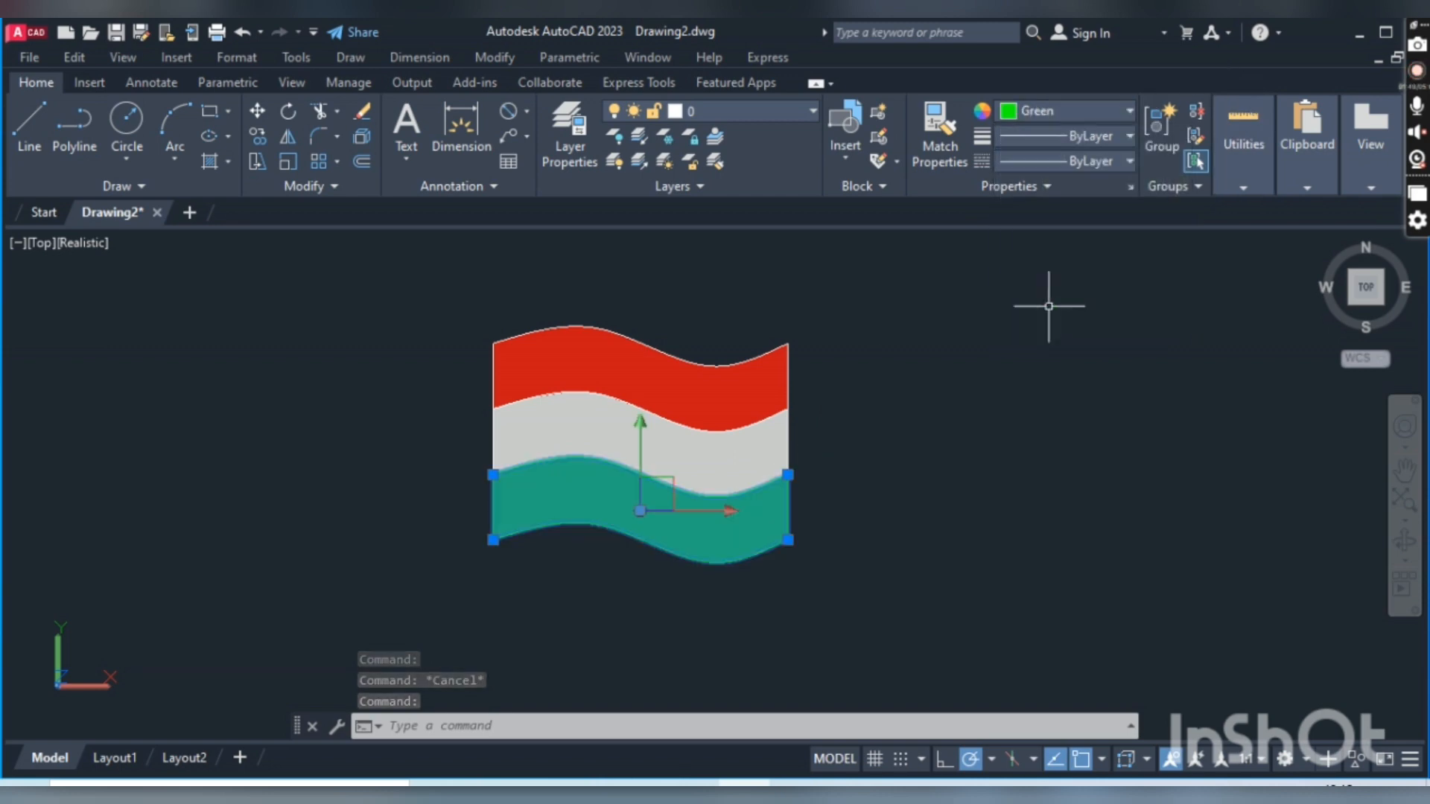
pyautogui.click(903, 447)
pyautogui.press('Escape')
pyautogui.press('Escape')
# Draw a circle with a diameter of 185 in the empty space to the right of the flag
pyautogui.scroll(-4, 834, 385)
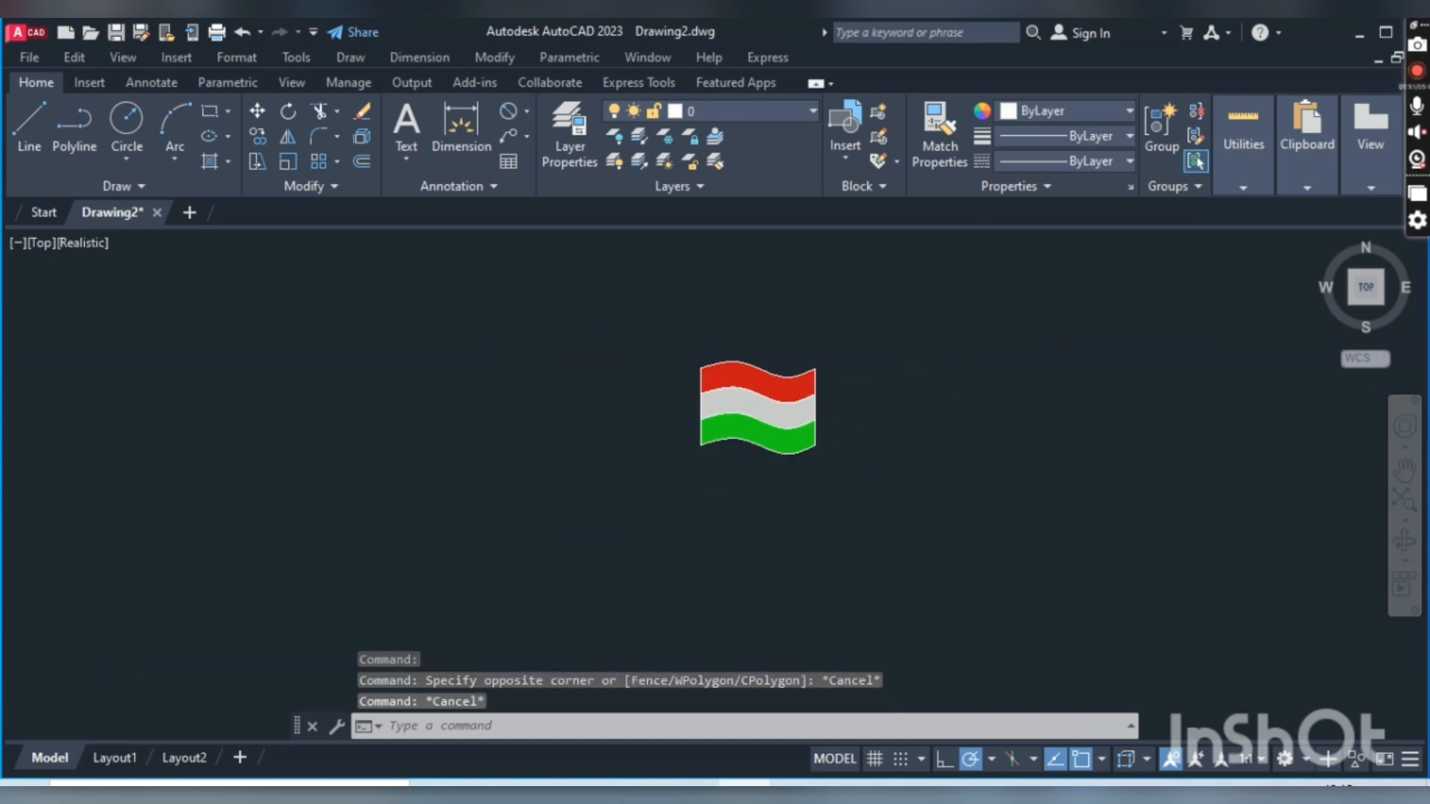
pyautogui.scroll(3, 836, 383)
pyautogui.moveTo(834, 386); pyautogui.dragTo(663, 425, button='middle')
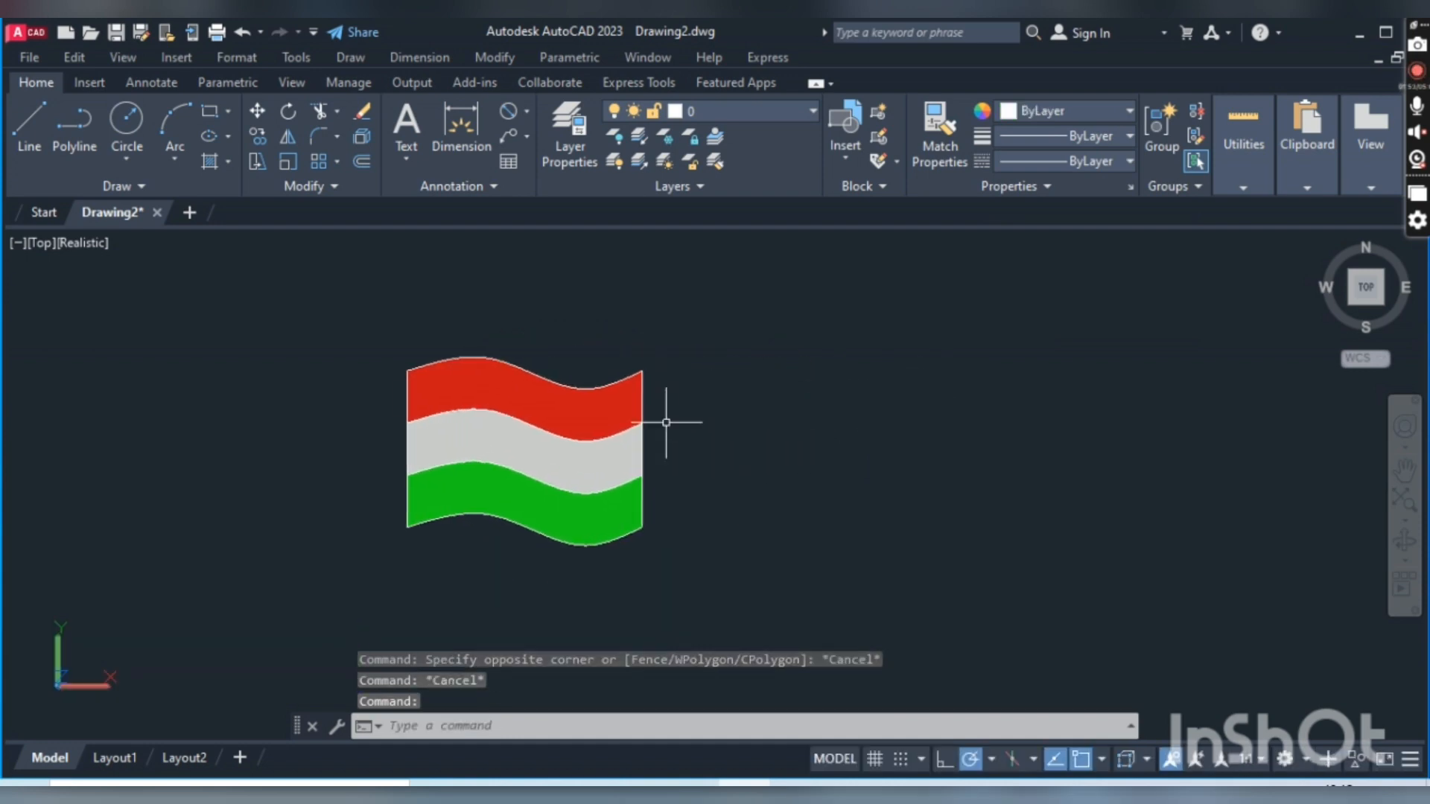
pyautogui.scroll(2, 664, 417)
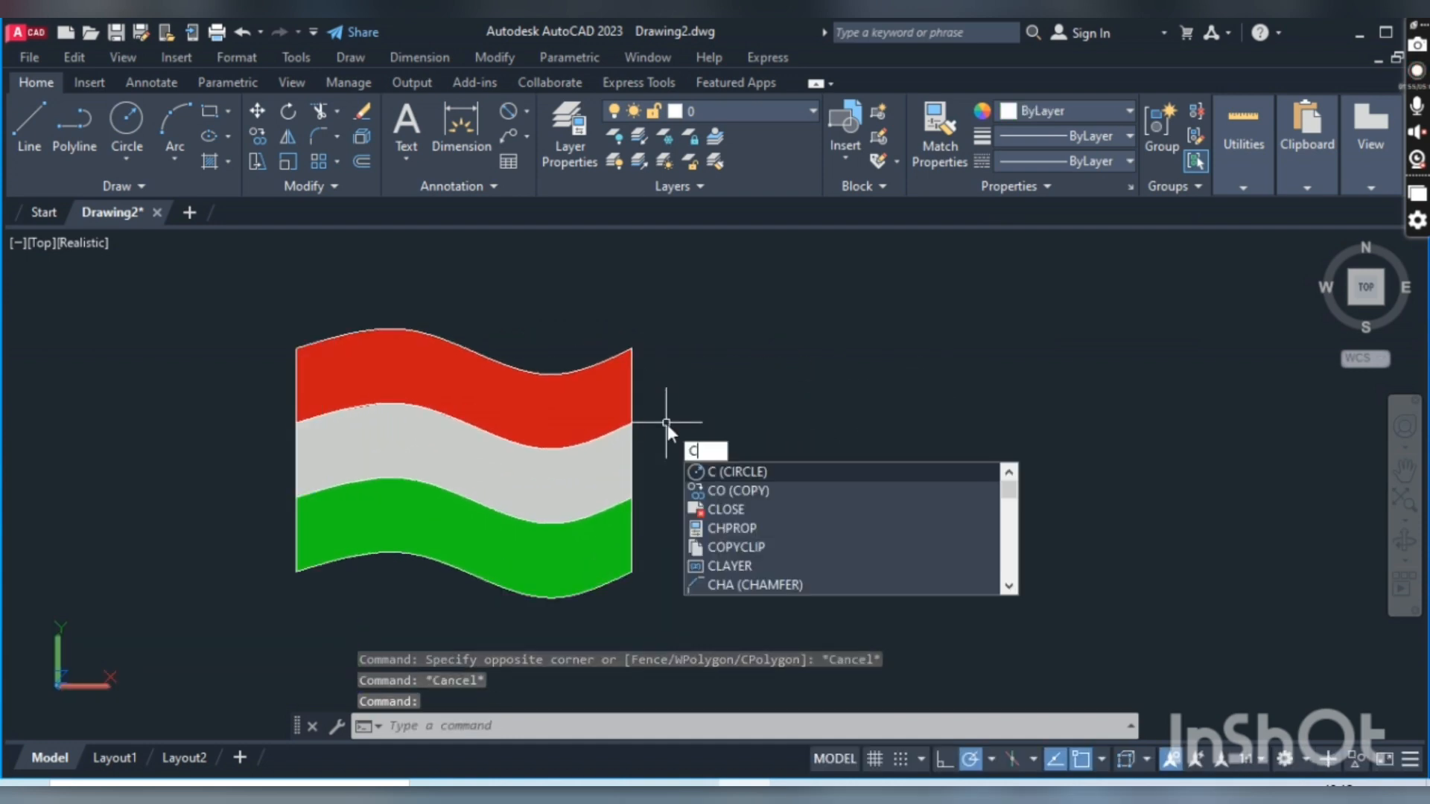
pyautogui.press('Return')
pyautogui.click(782, 400)
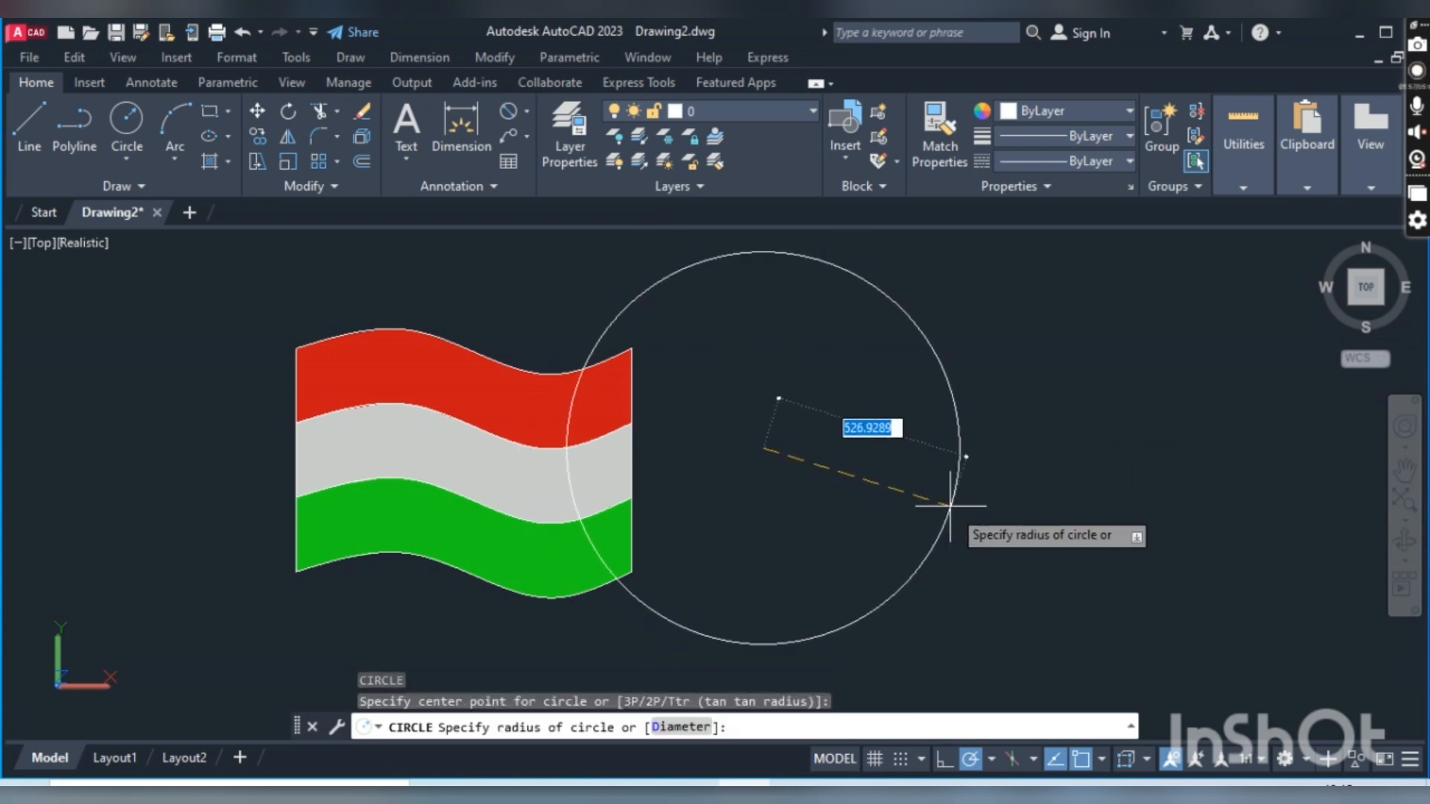
pyautogui.write('d')
pyautogui.press('Return')
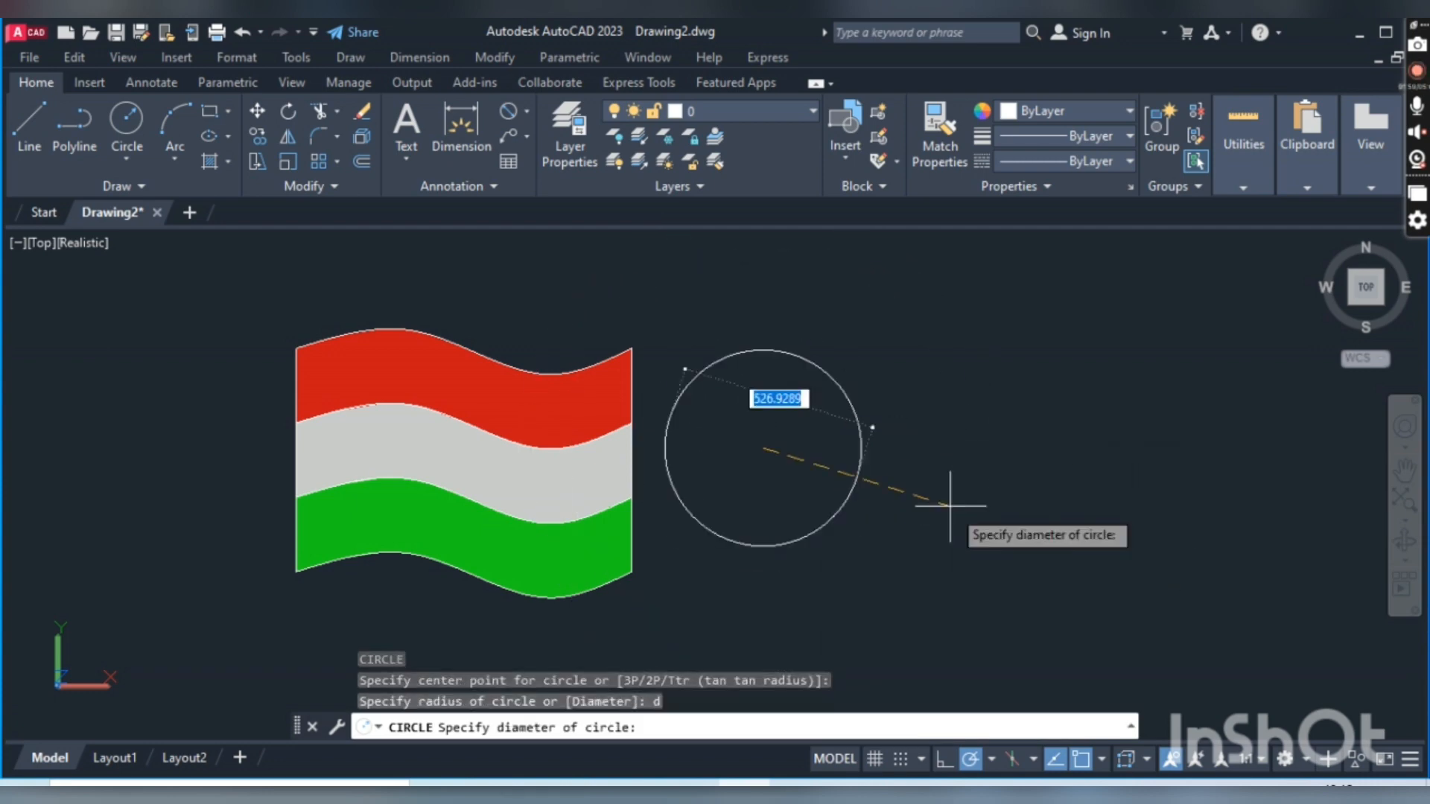
pyautogui.write('185')
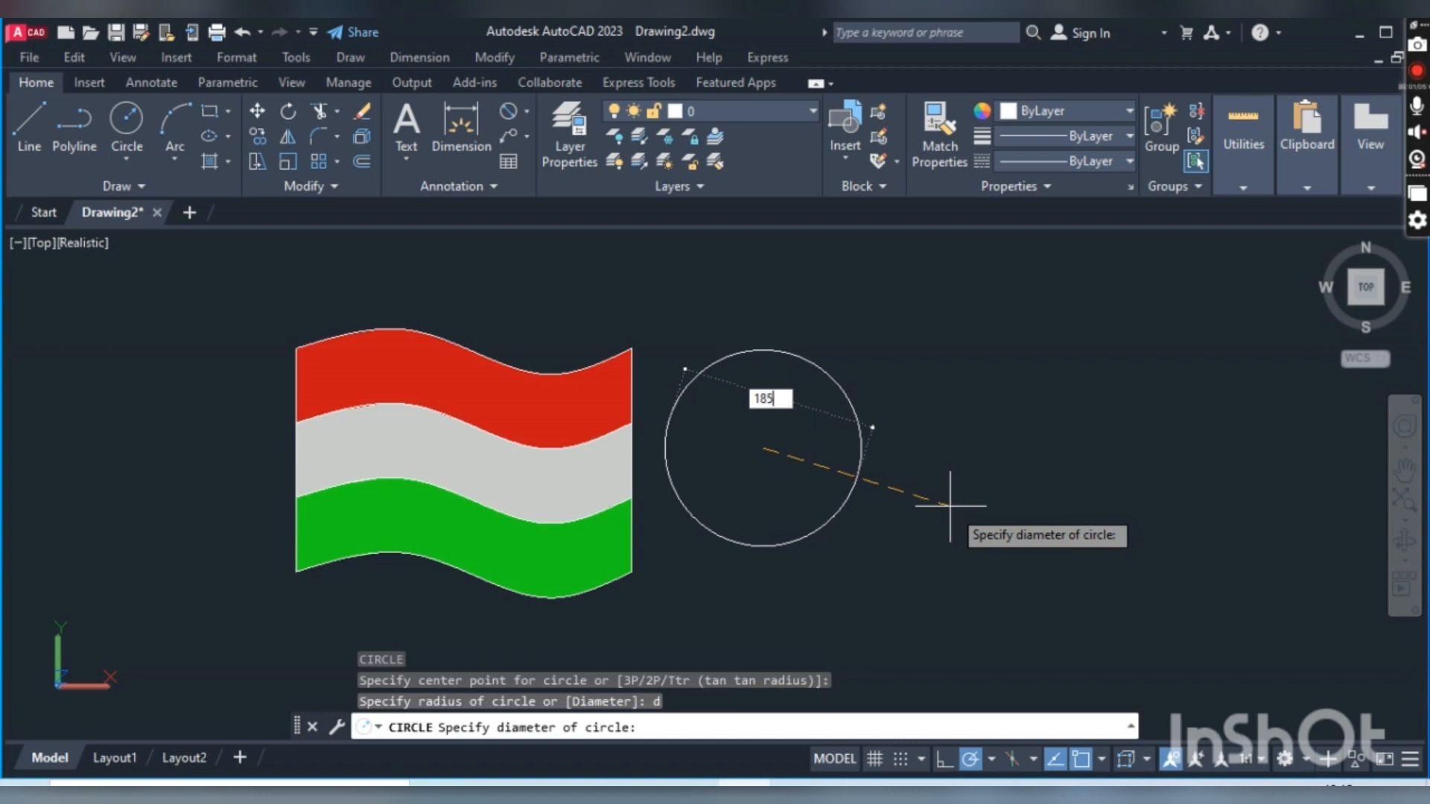
pyautogui.press('Return')
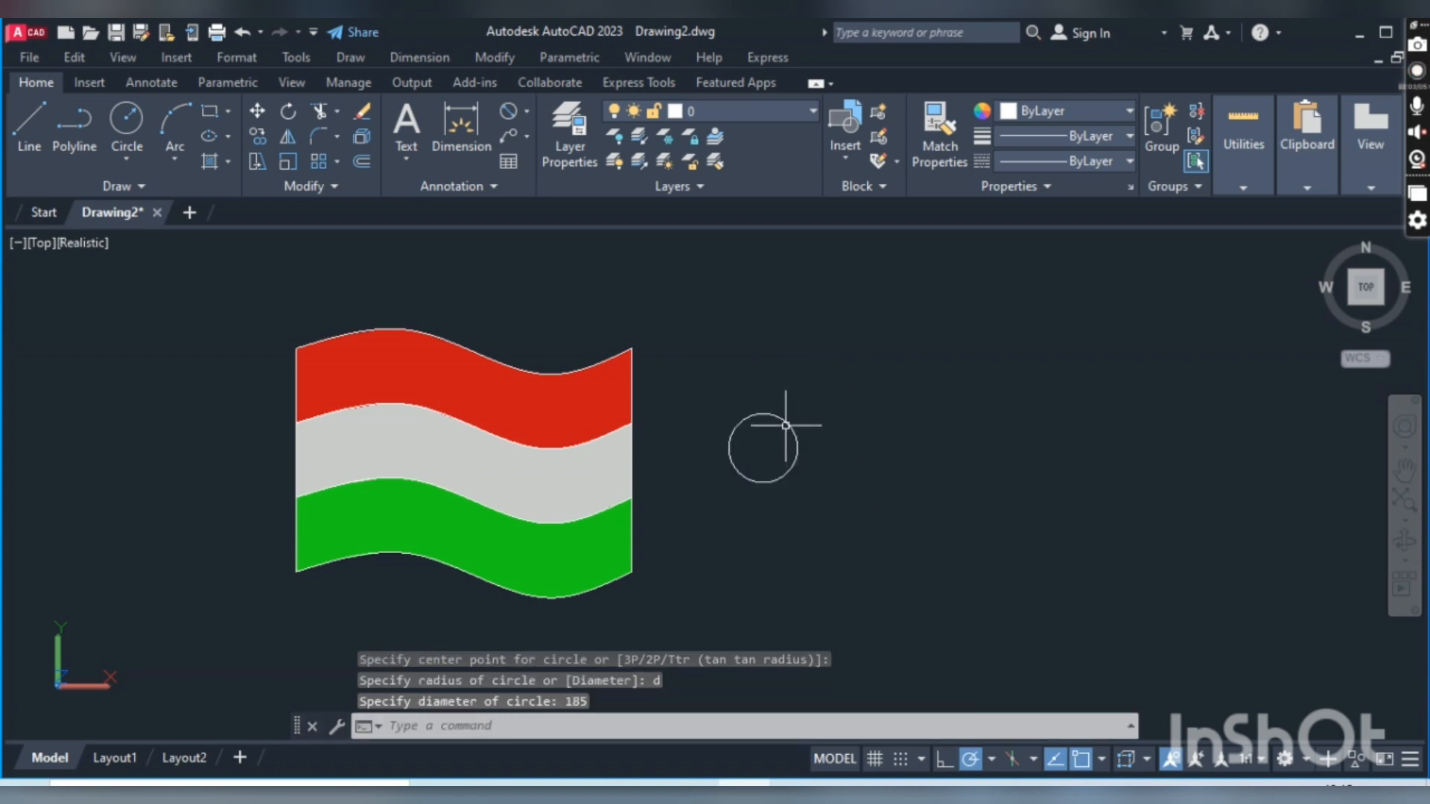
# Draw a vertical line from the circle's center up to its top quadrant
pyautogui.write('l')
pyautogui.press('Return')
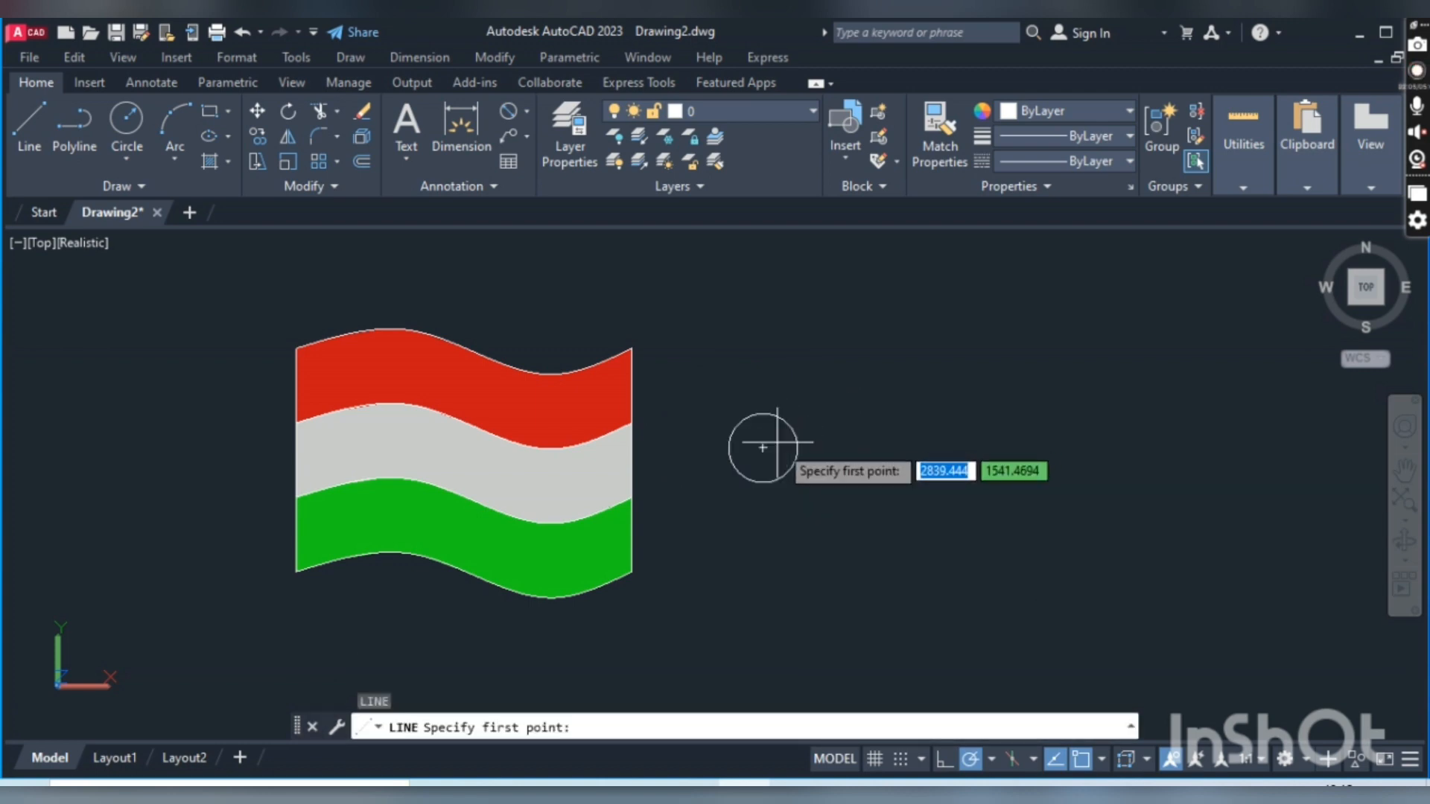
pyautogui.click(763, 447)
pyautogui.click(763, 413)
pyautogui.press('Return')
# Create a polar array of the vertical radius line around the circle's center with 24 items
pyautogui.scroll(6, 767, 417)
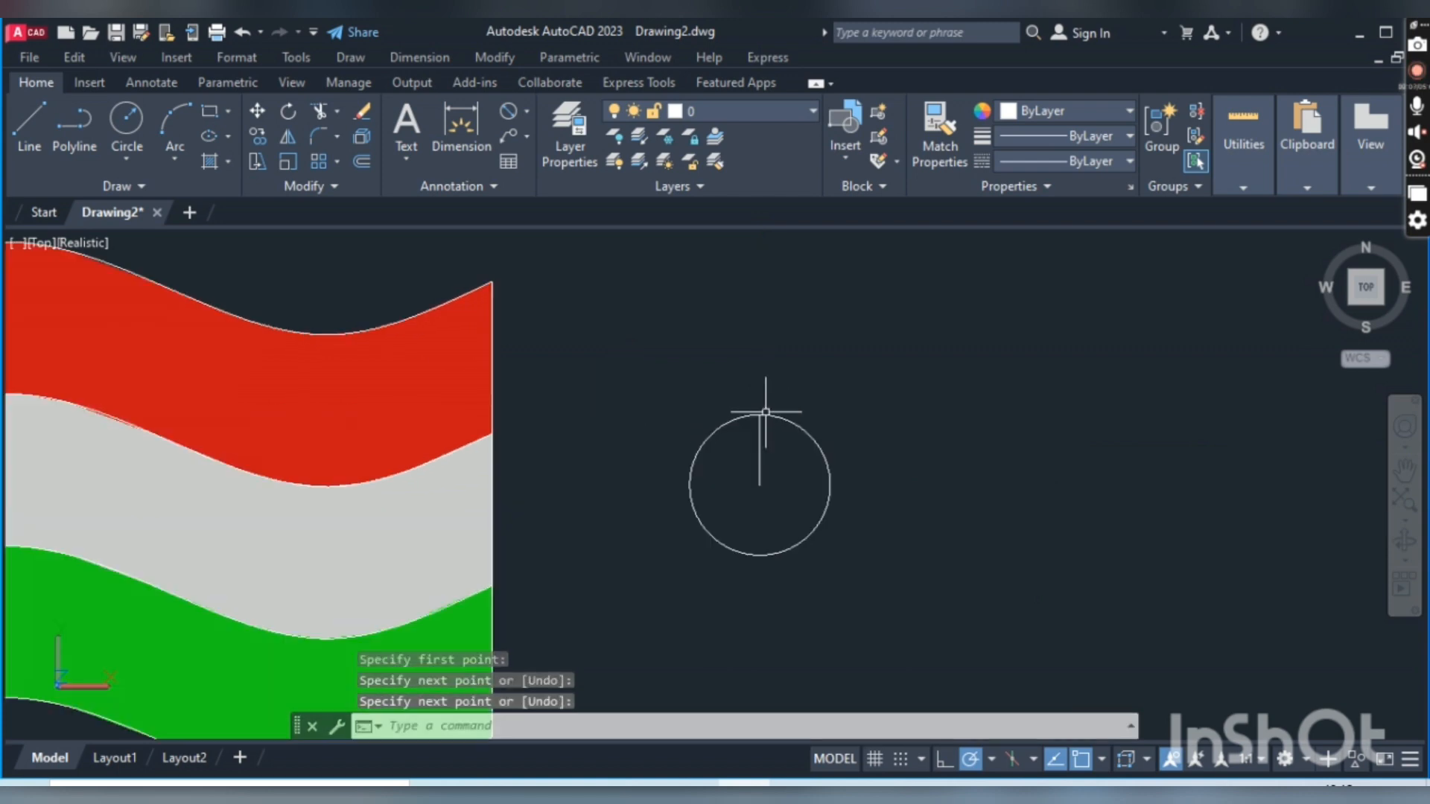
pyautogui.moveTo(778, 448); pyautogui.dragTo(734, 376, button='middle')
pyautogui.write('a')
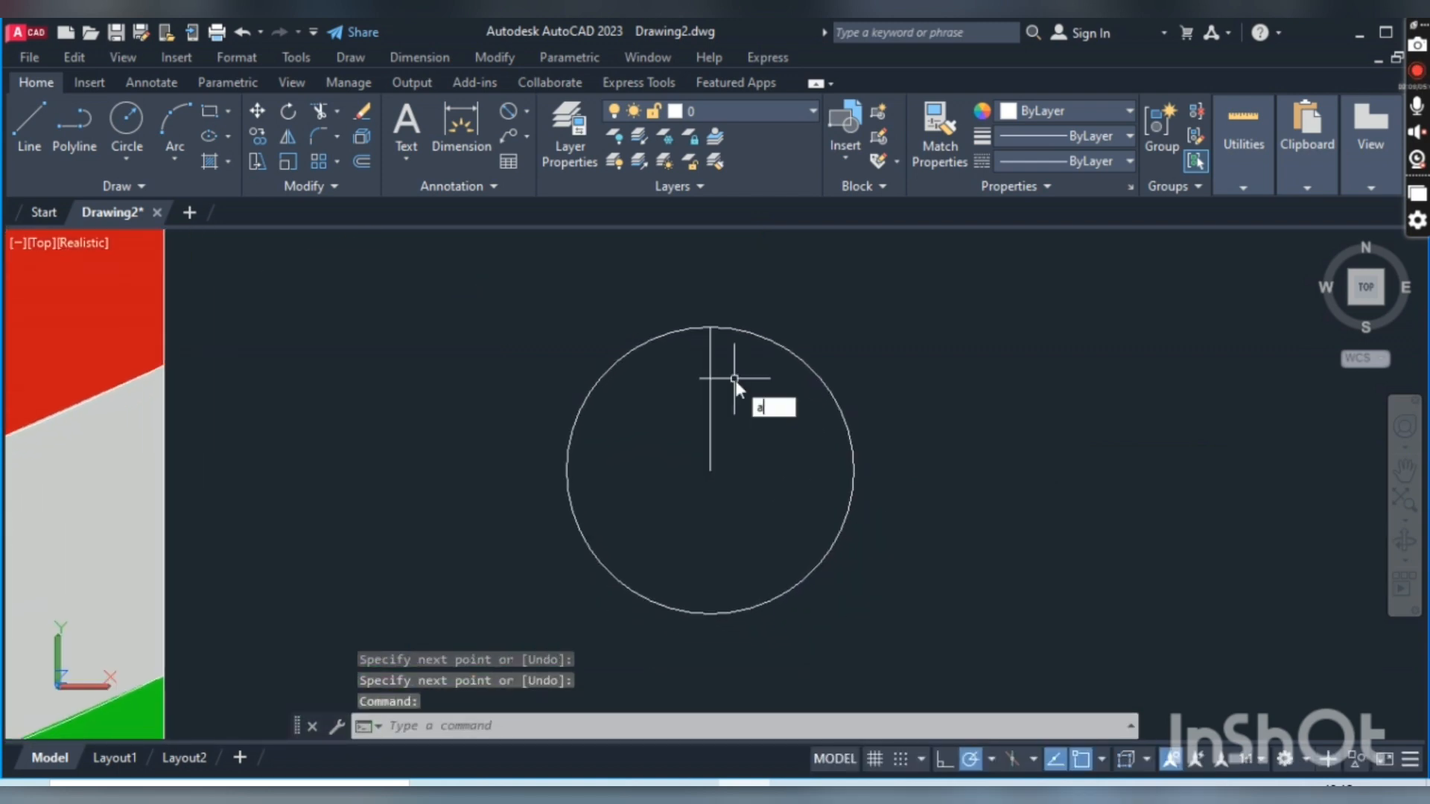
pyautogui.press('Return')
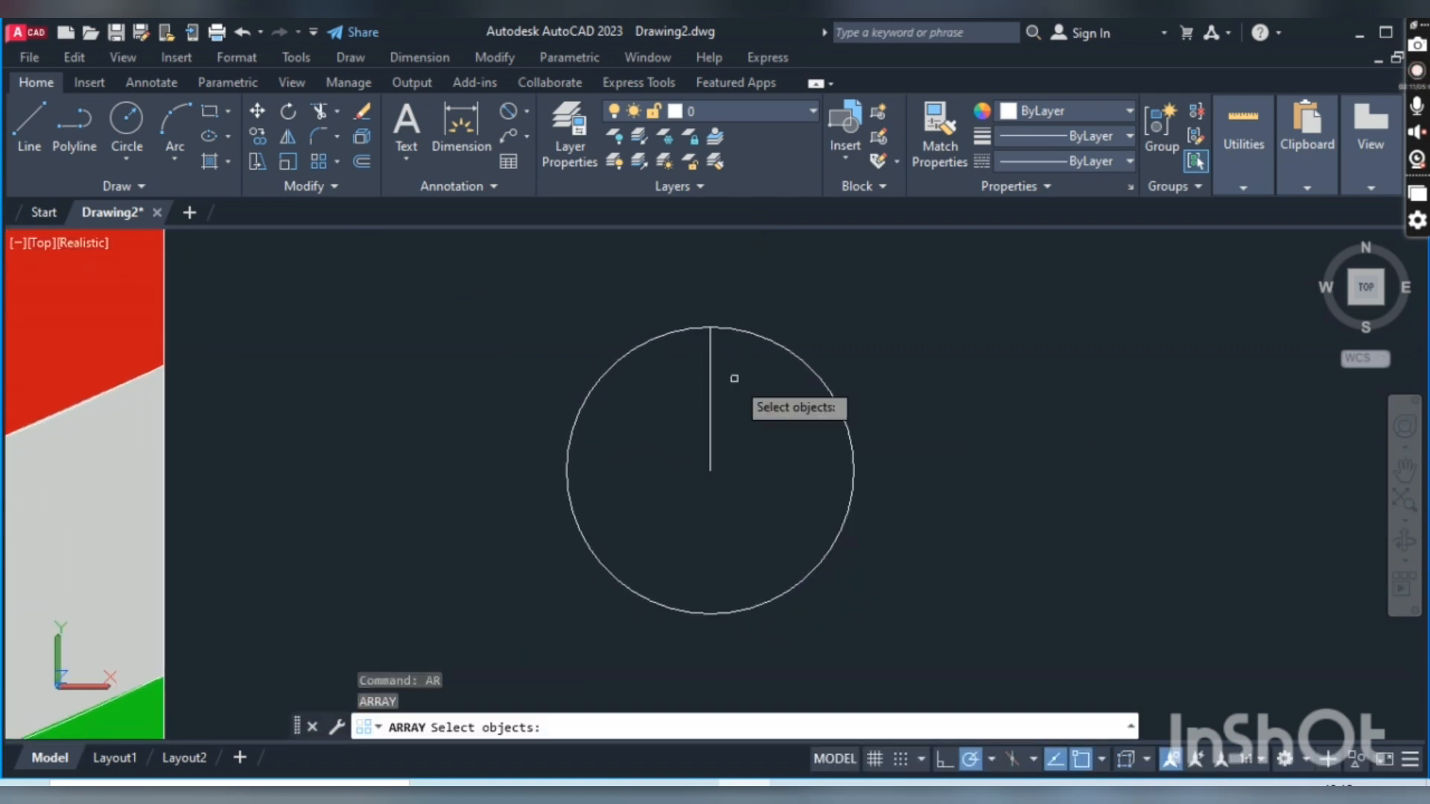
pyautogui.click(710, 416)
pyautogui.press('Return')
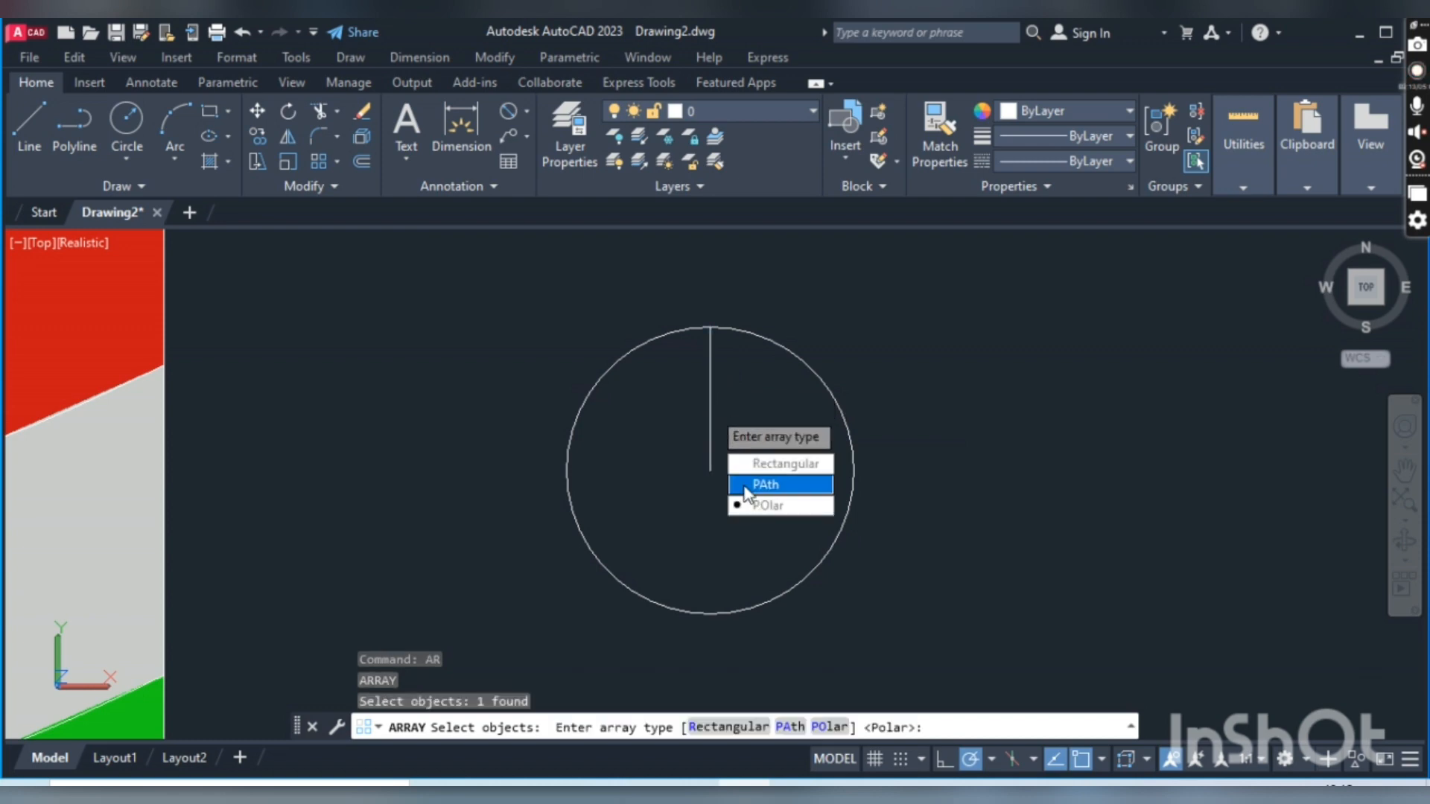
pyautogui.click(748, 501)
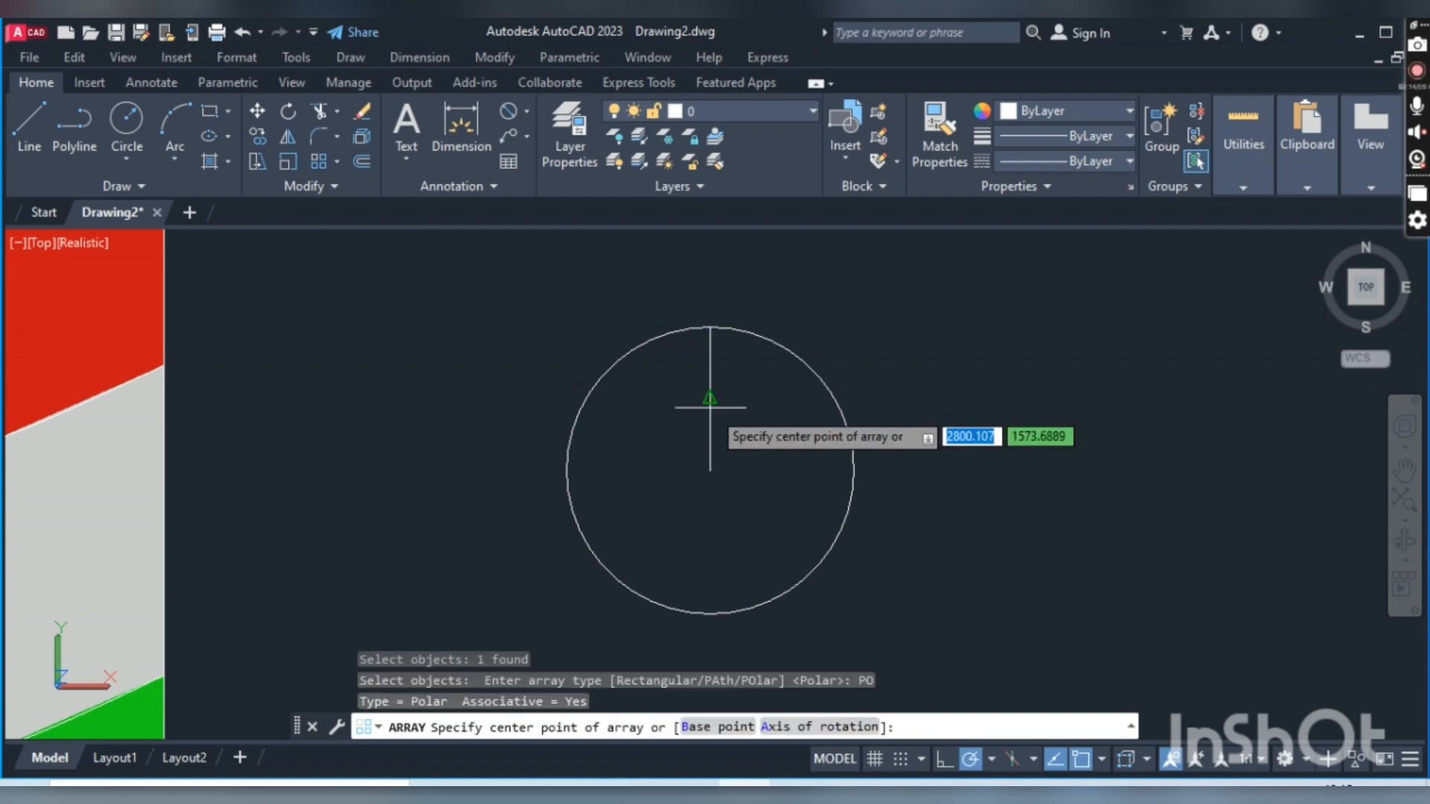
pyautogui.click(710, 469)
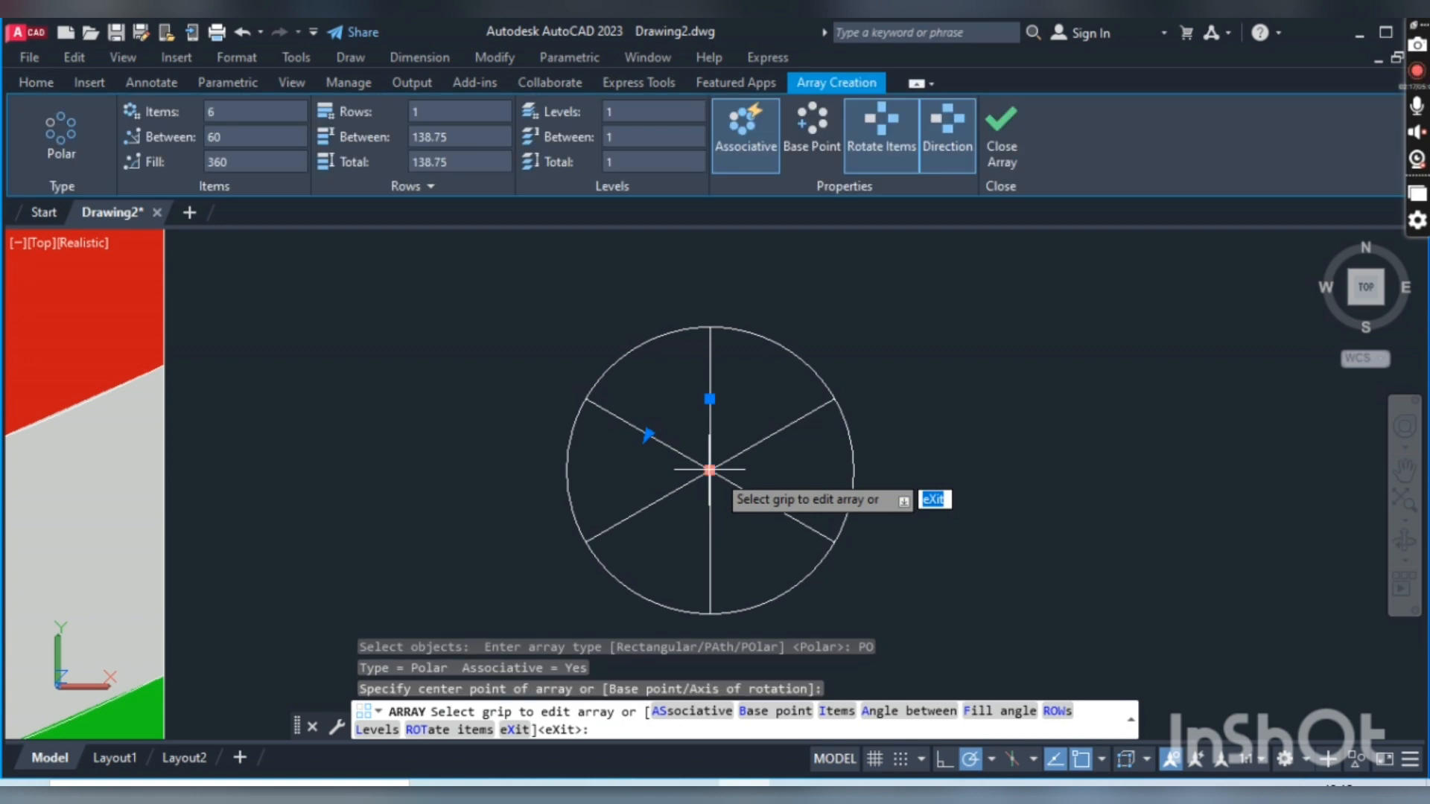
pyautogui.write('i')
pyautogui.press('Return')
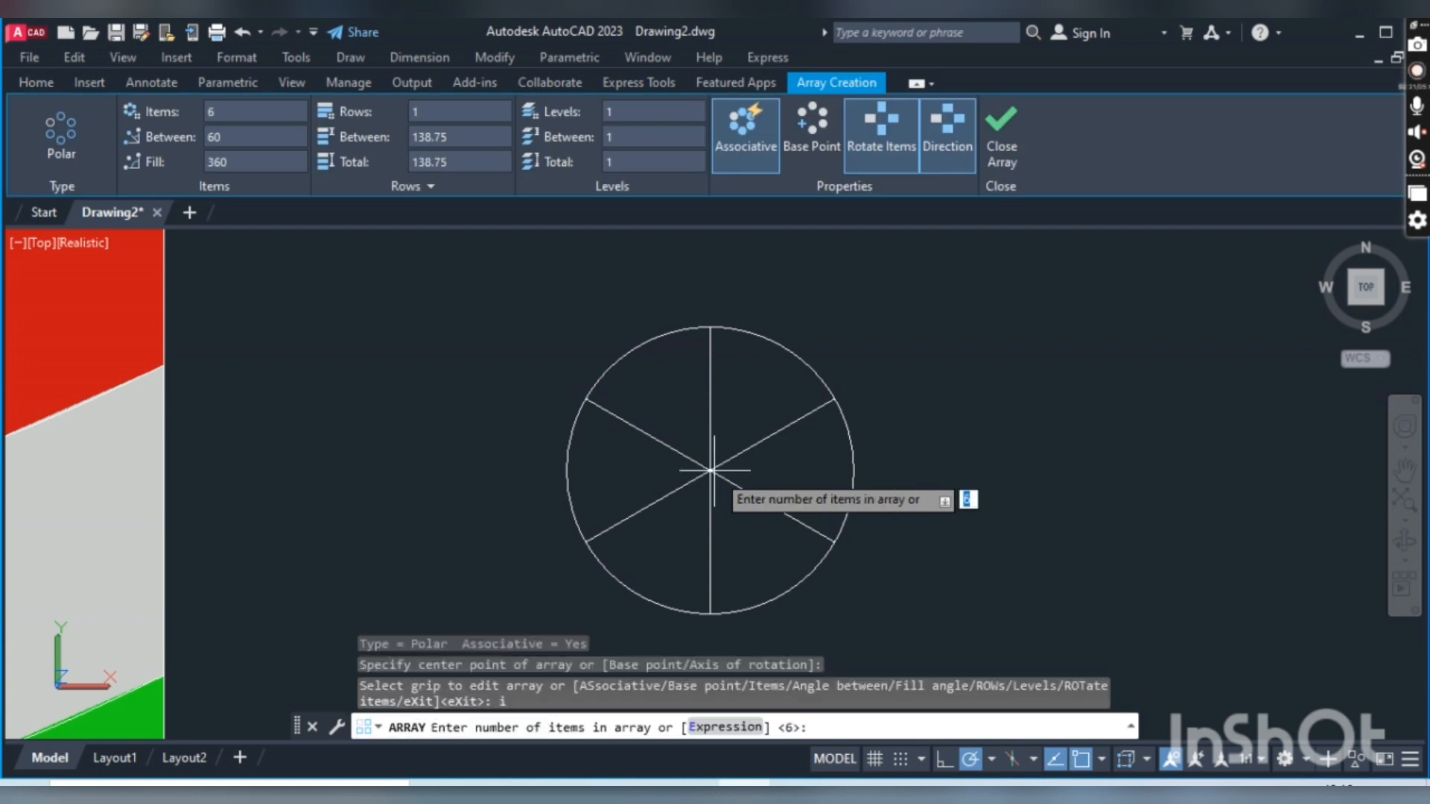
pyautogui.press('Return')
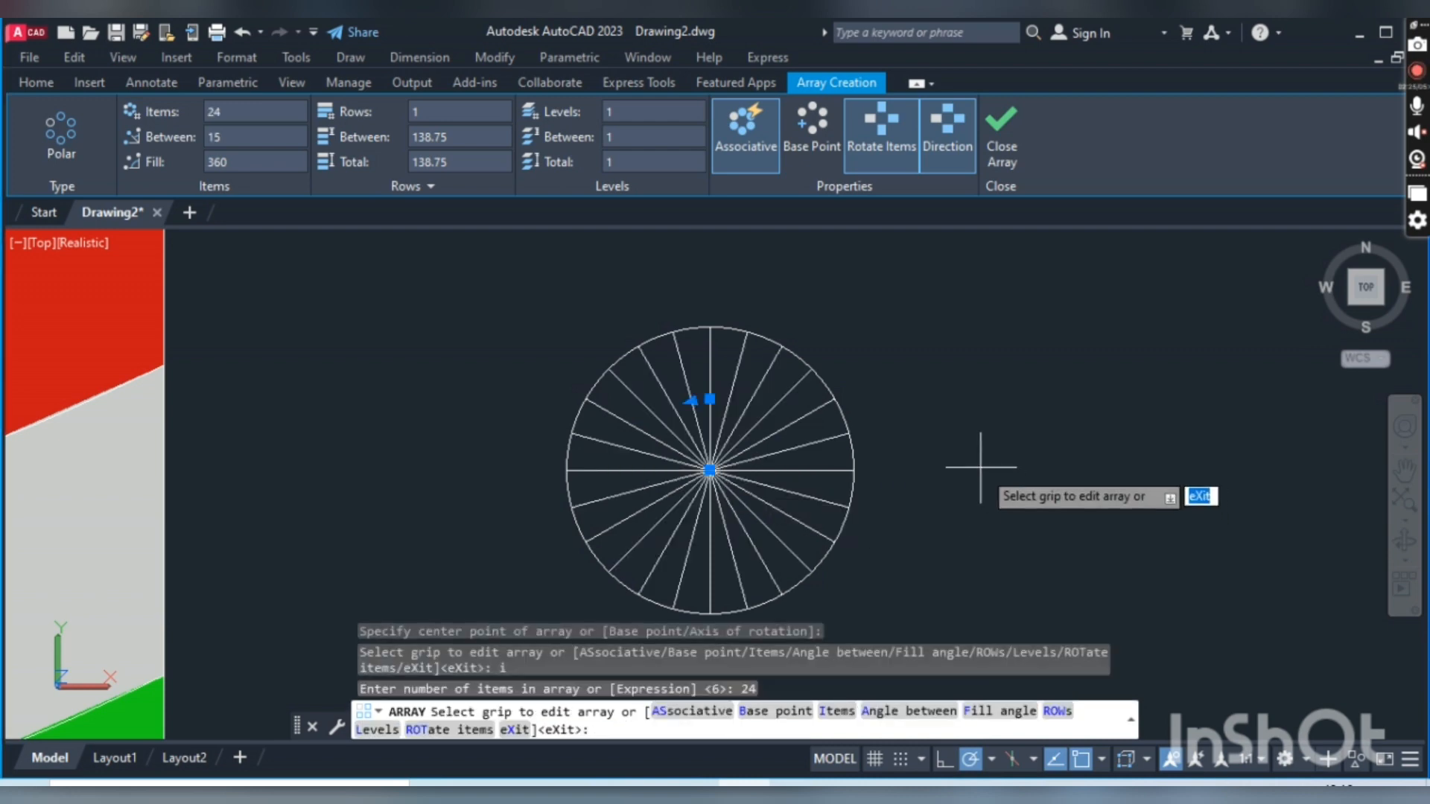
pyautogui.press('Return')
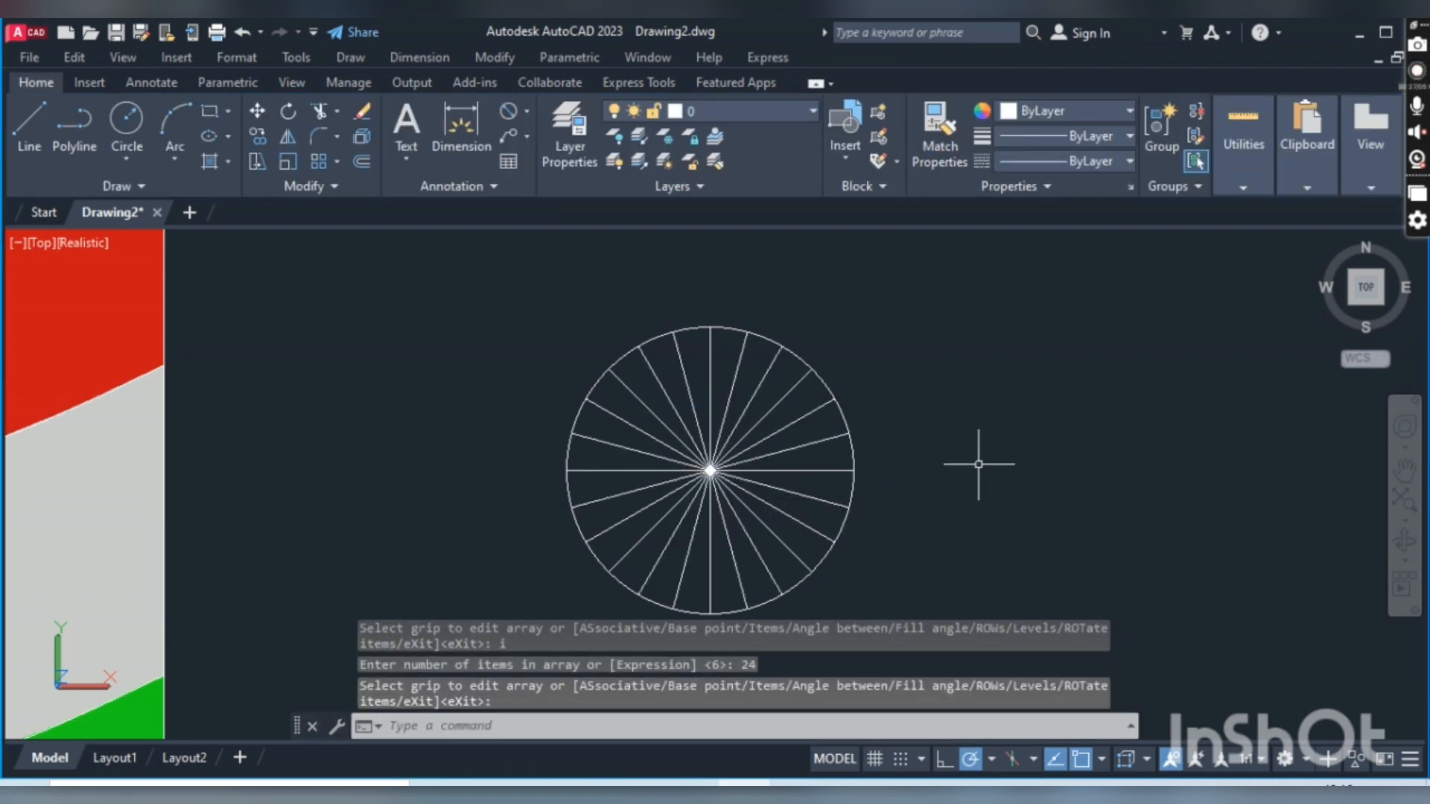
# Move the circle and its spokes by their center onto the midpoint of the curve between the red and white bands
pyautogui.scroll(-2, 750, 377)
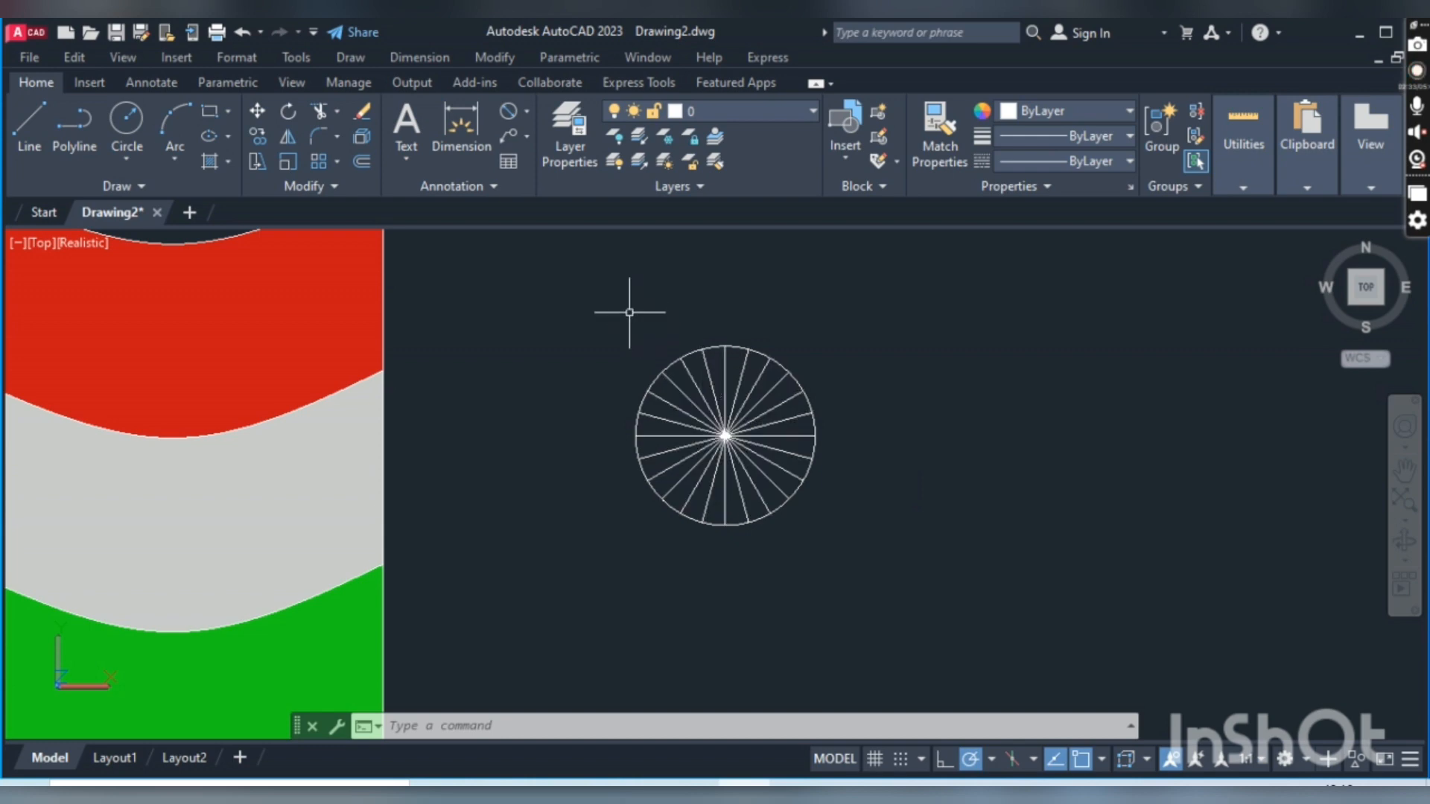
pyautogui.click(587, 307)
pyautogui.click(861, 593)
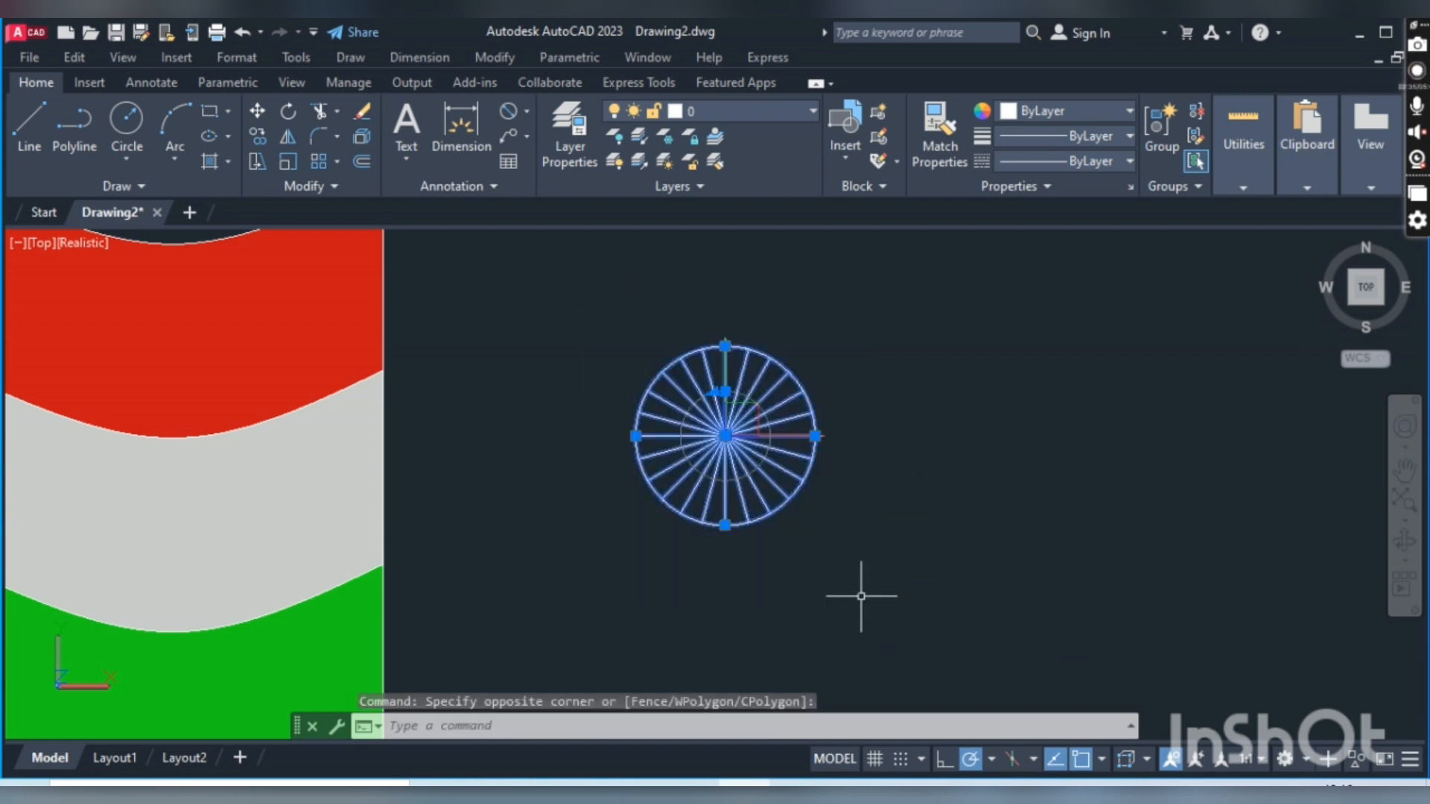
pyautogui.write('M')
pyautogui.press('Return')
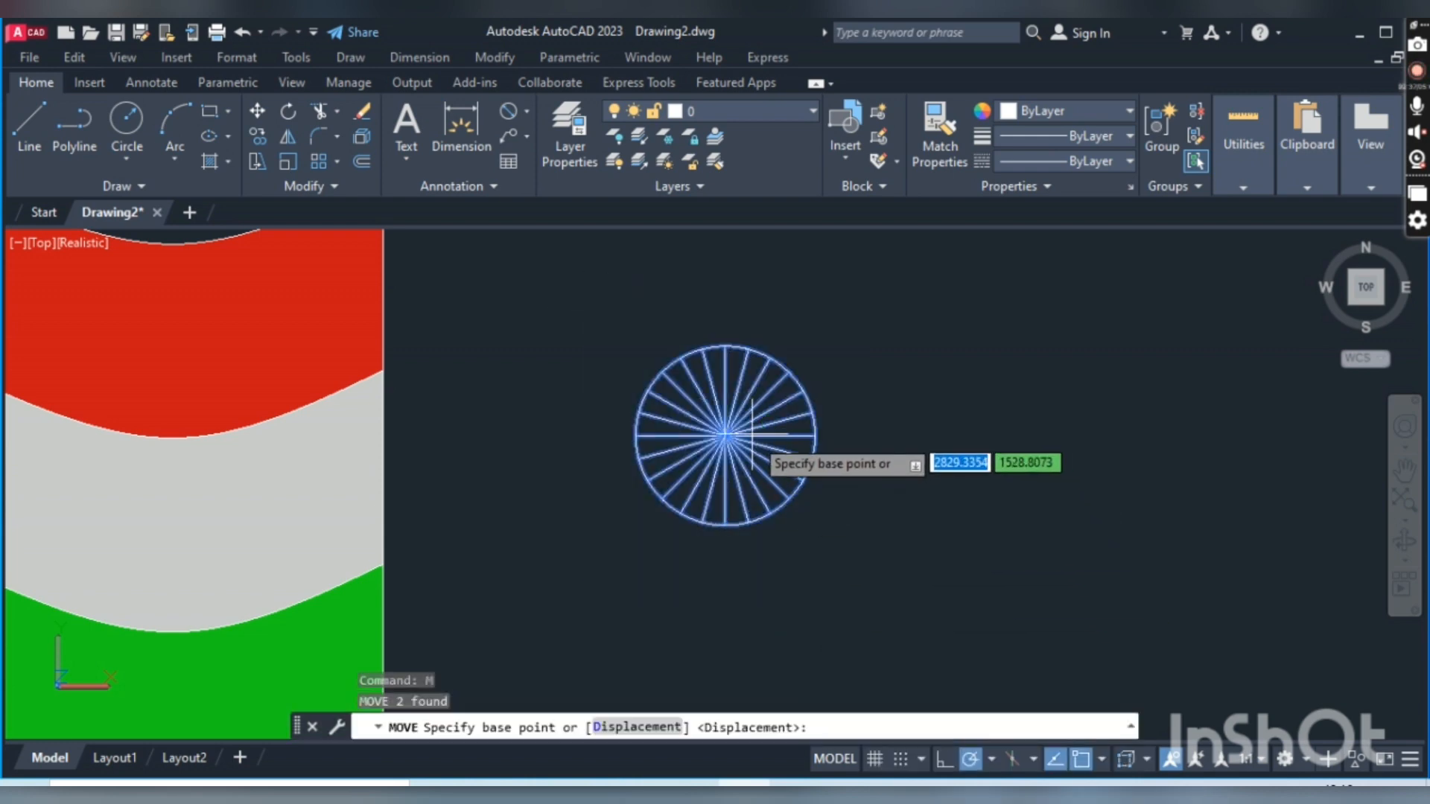
pyautogui.click(726, 436)
pyautogui.scroll(-4, 903, 469)
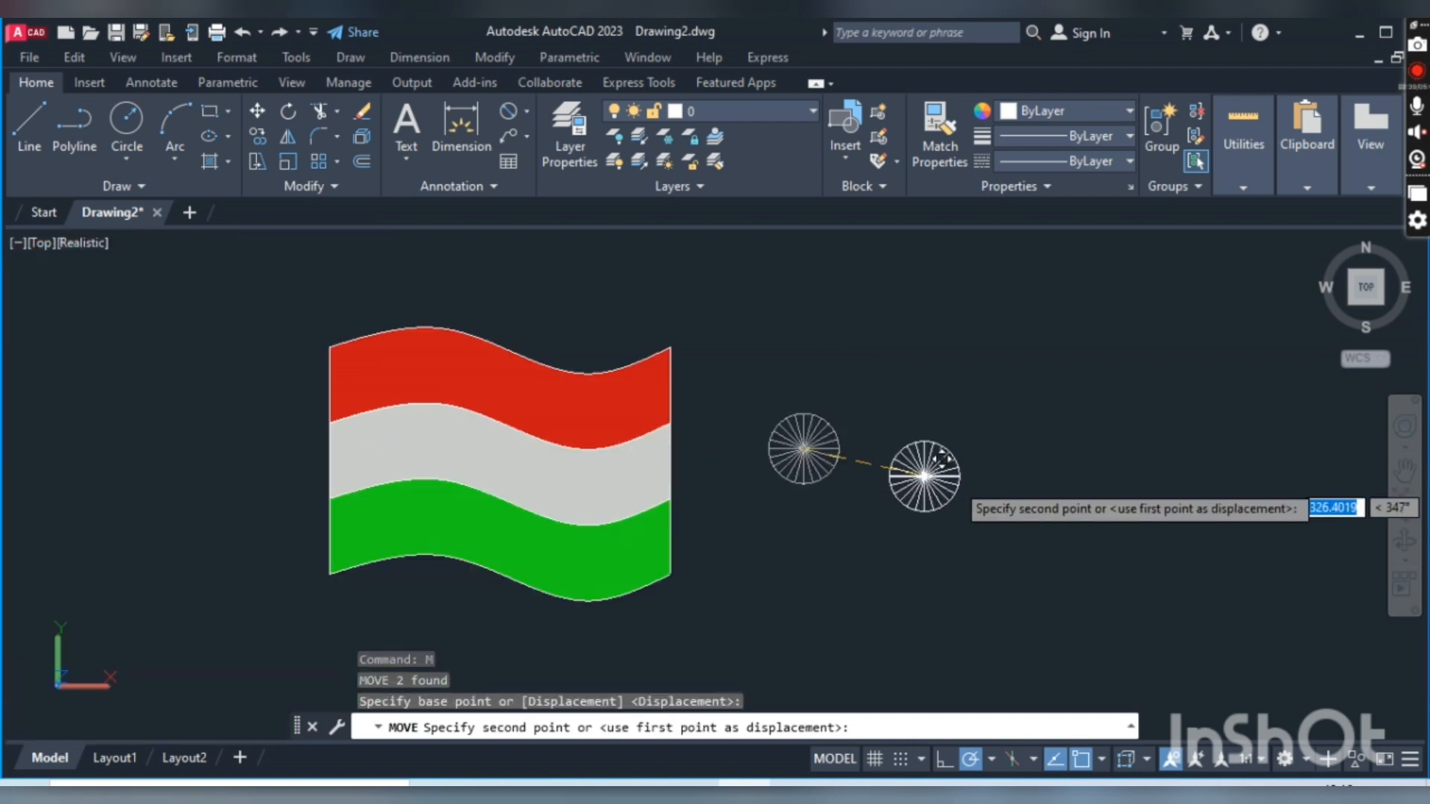
pyautogui.scroll(2, 706, 455)
pyautogui.scroll(2, 706, 450)
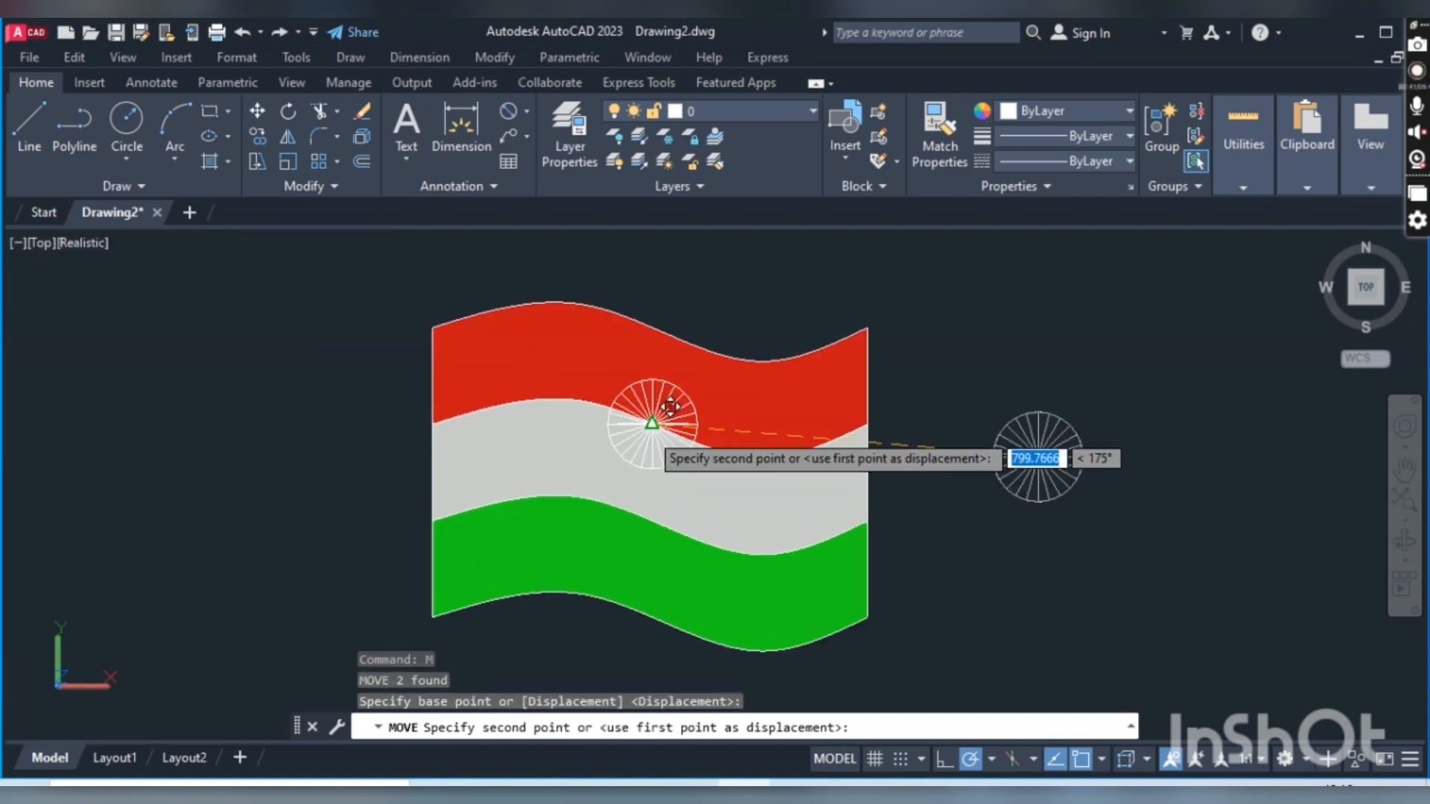
pyautogui.click(653, 424)
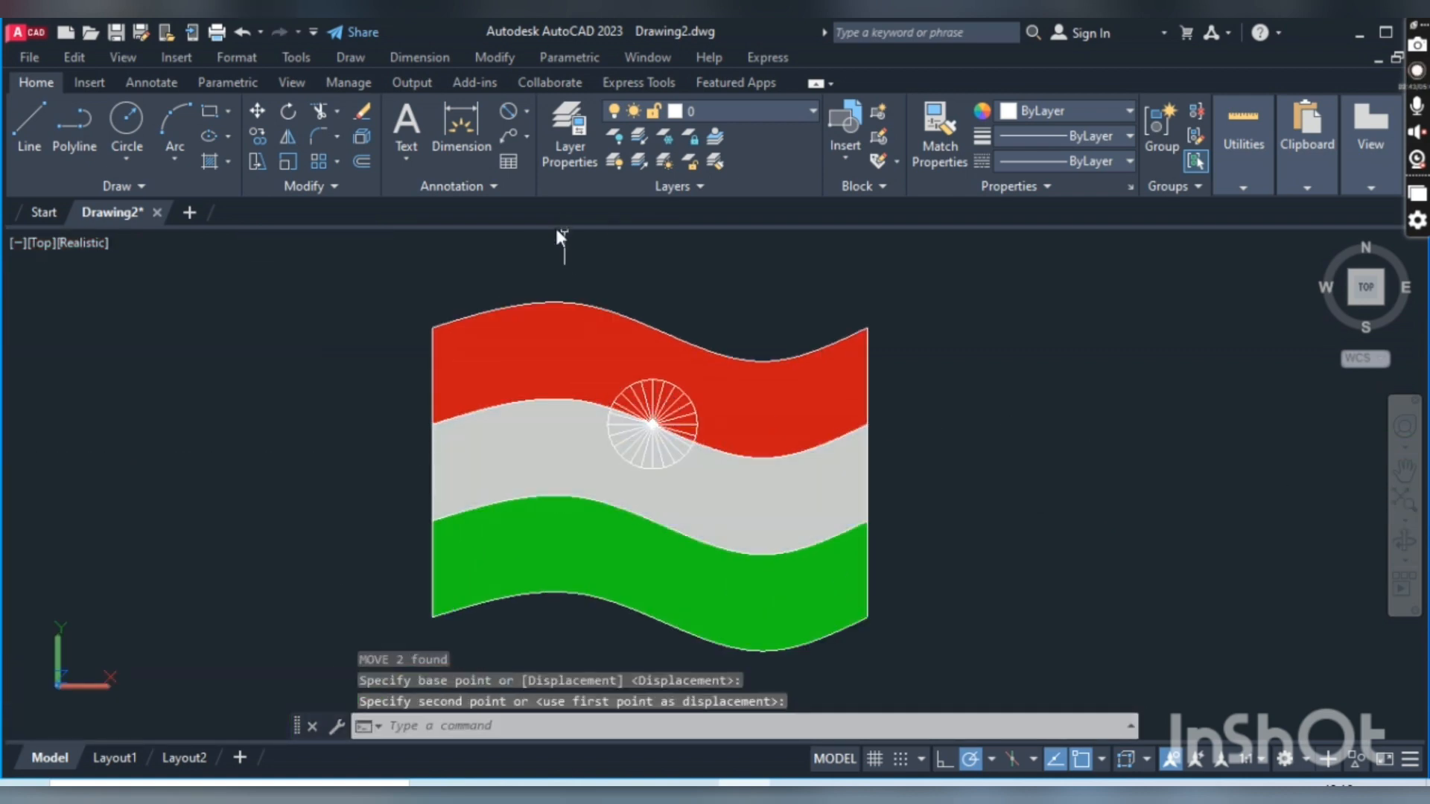
# Move the spoked wheel straight down by 100 into the middle of the white band
pyautogui.moveTo(564, 266)
pyautogui.mouseDown()
pyautogui.moveTo(563, 402)
pyautogui.moveTo(725, 544)
pyautogui.mouseUp()
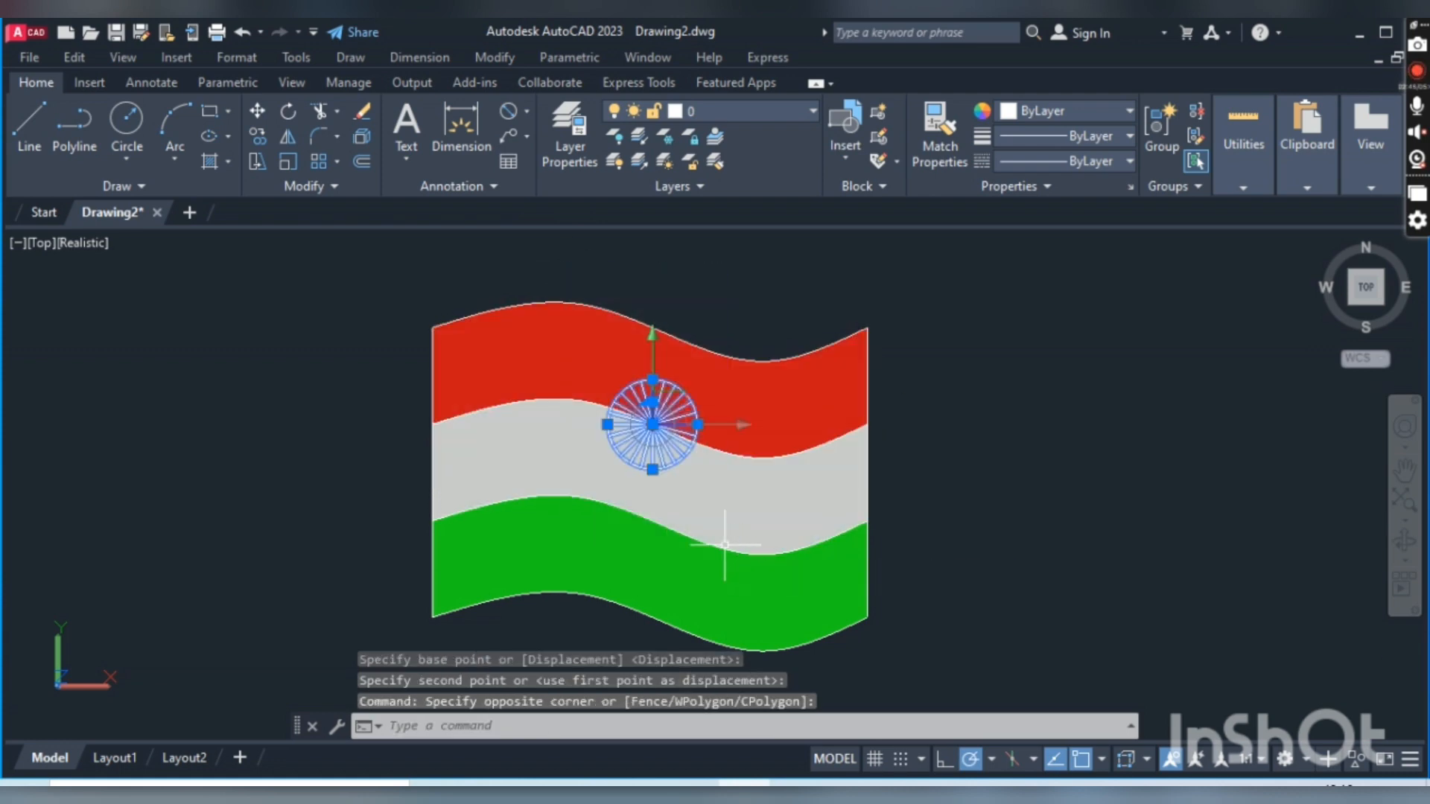
pyautogui.write('m')
pyautogui.press('Return')
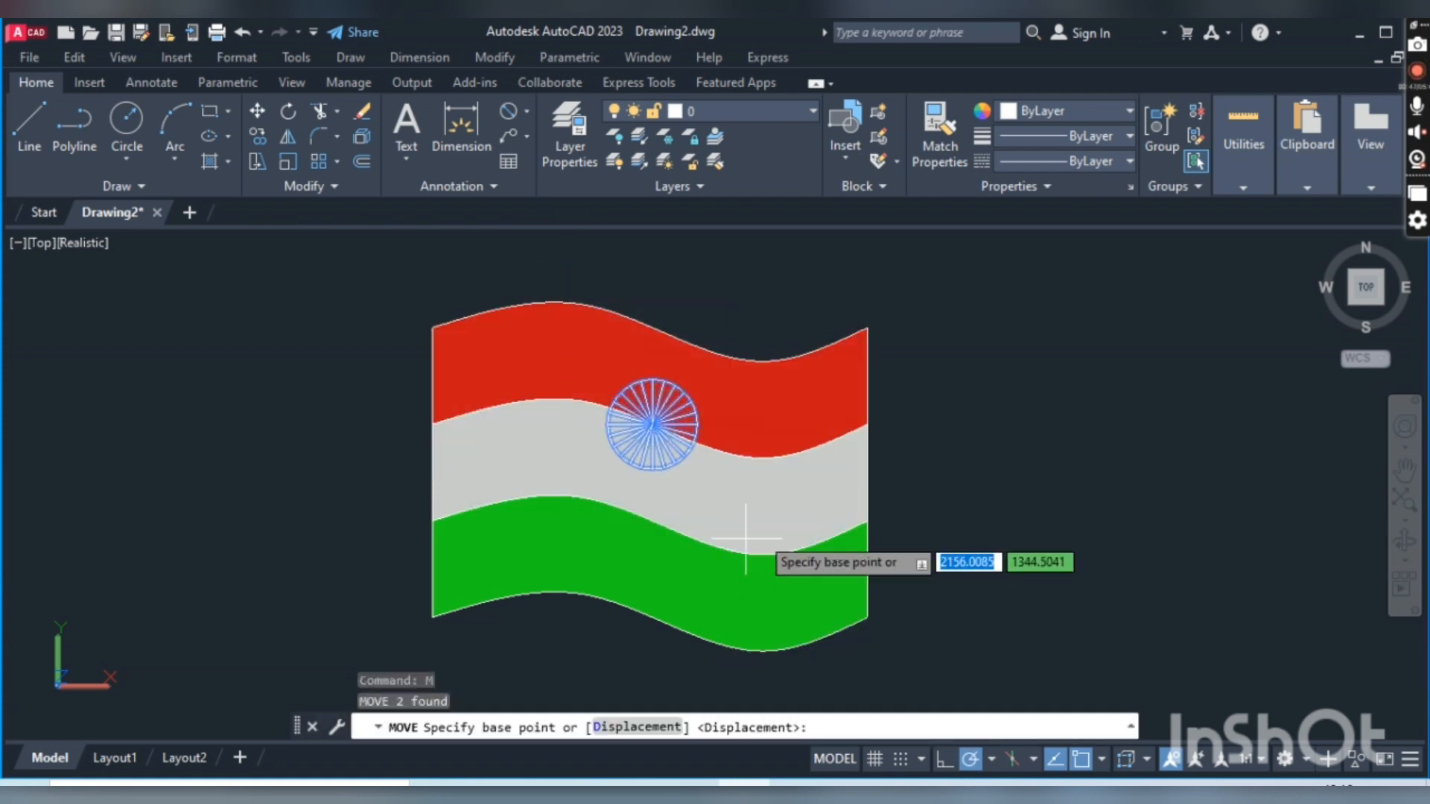
pyautogui.click(971, 389)
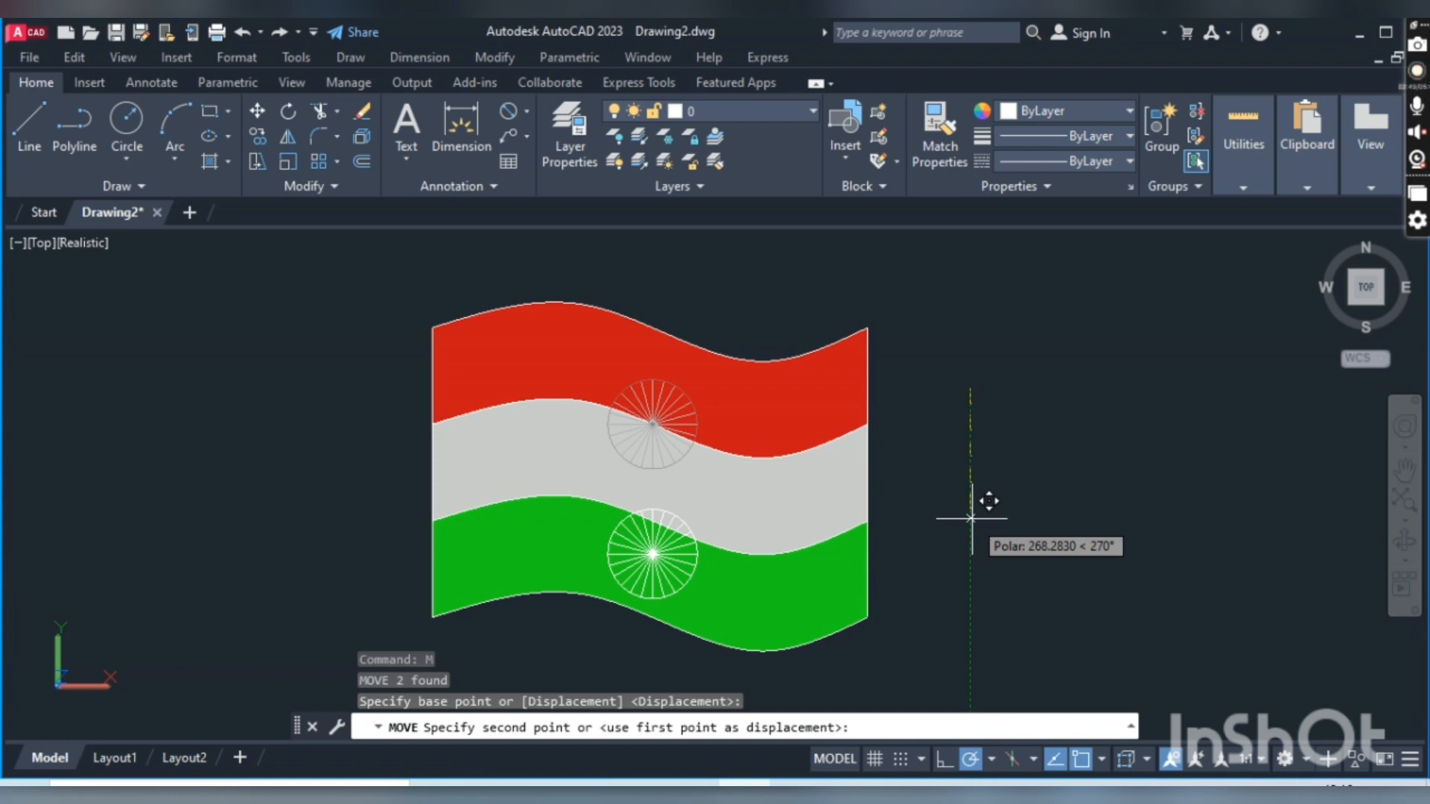
pyautogui.write('100')
pyautogui.press('Return')
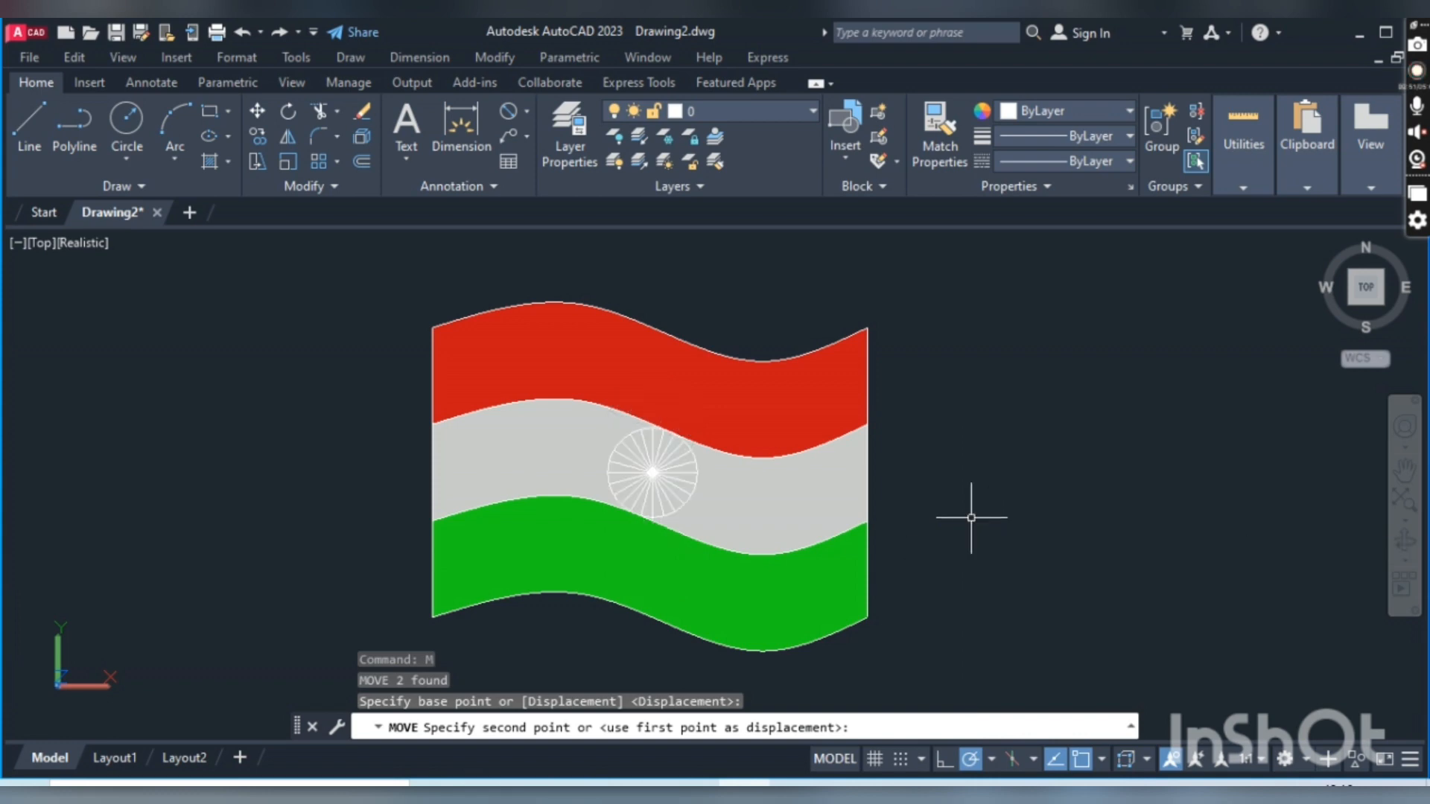
pyautogui.scroll(-2, 956, 469)
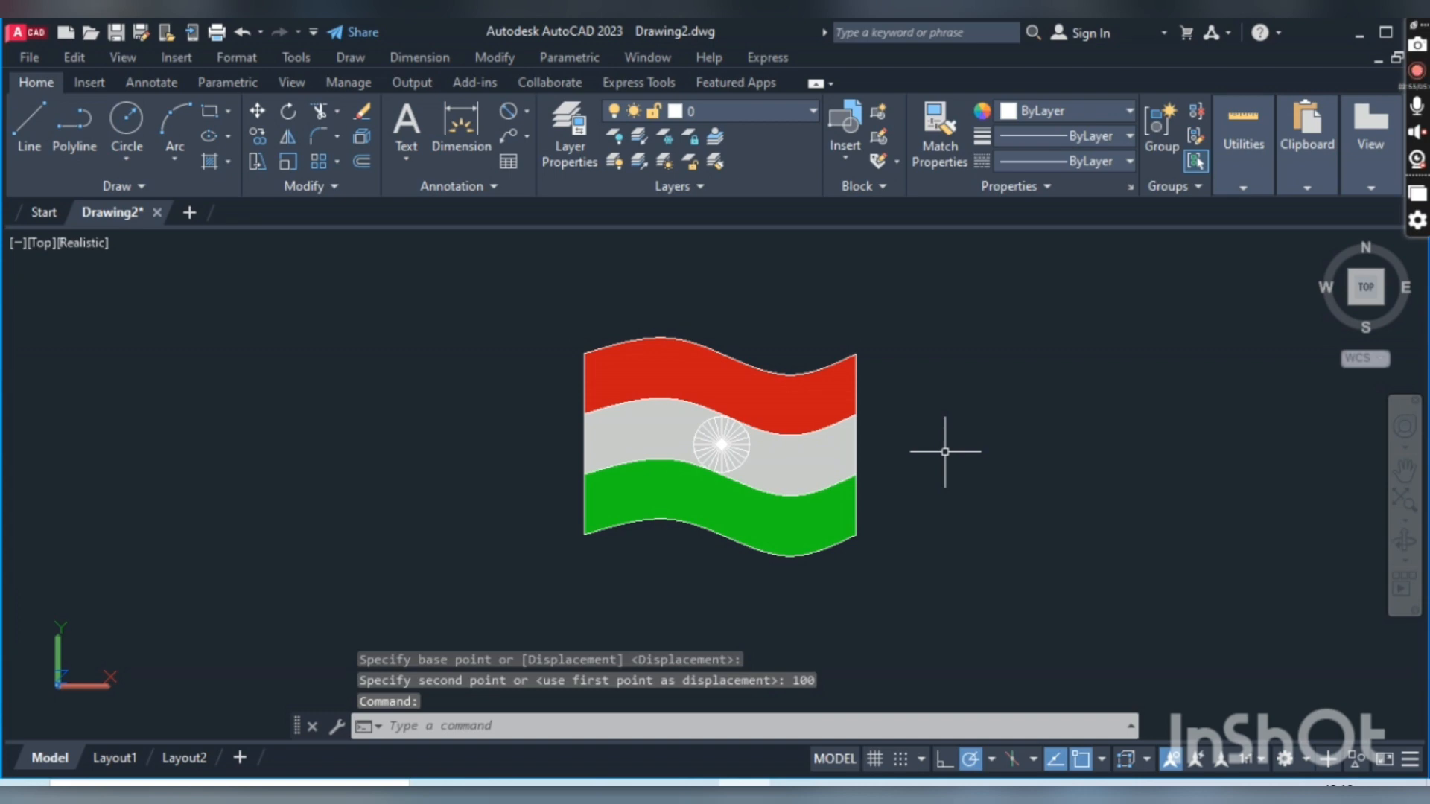
# Draw a vertical line 2000 long, running downward just left of the flag from about the height of its upper edge
pyautogui.write('l')
pyautogui.press('Return')
pyautogui.scroll(-2, 945, 452)
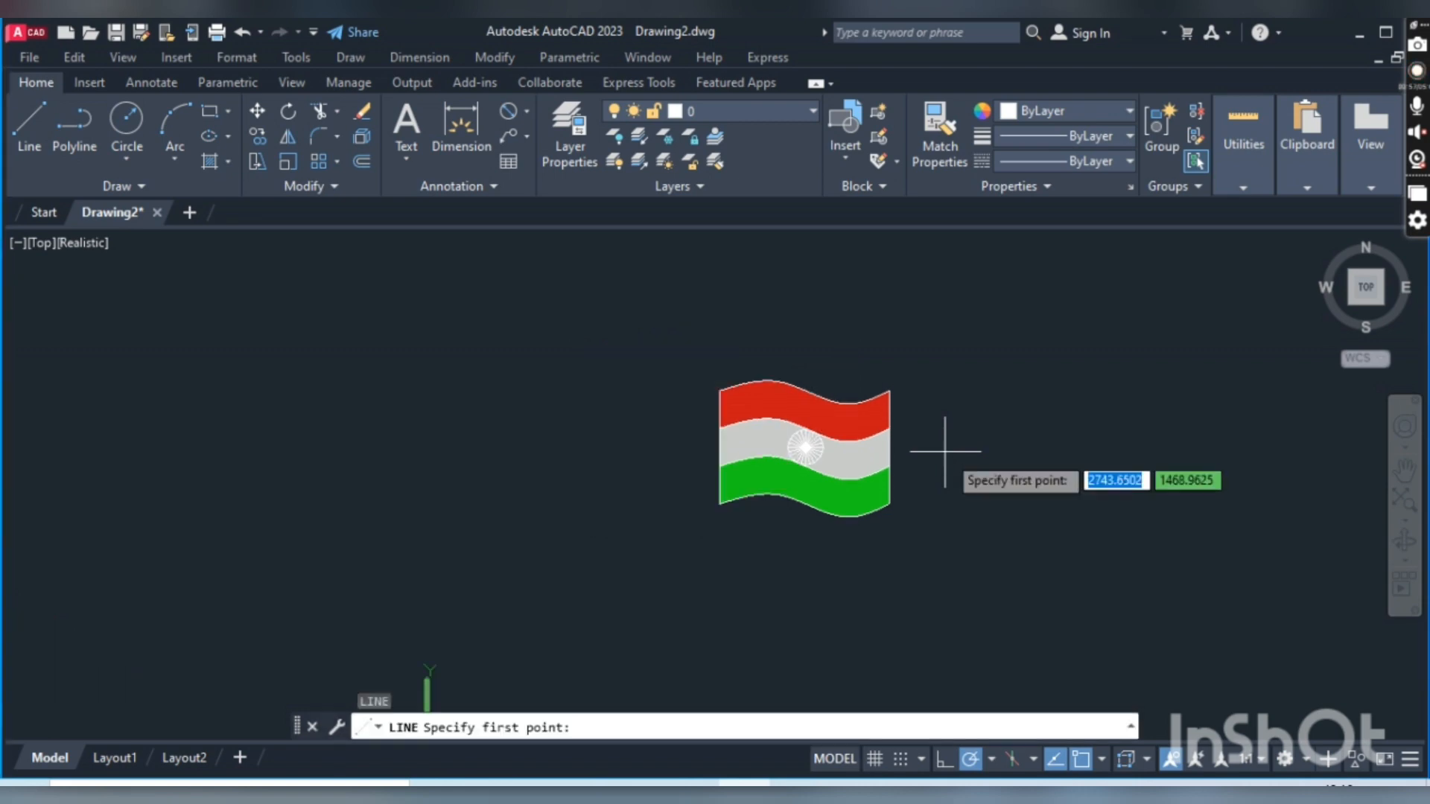
pyautogui.scroll(-2, 945, 451)
pyautogui.click(759, 424)
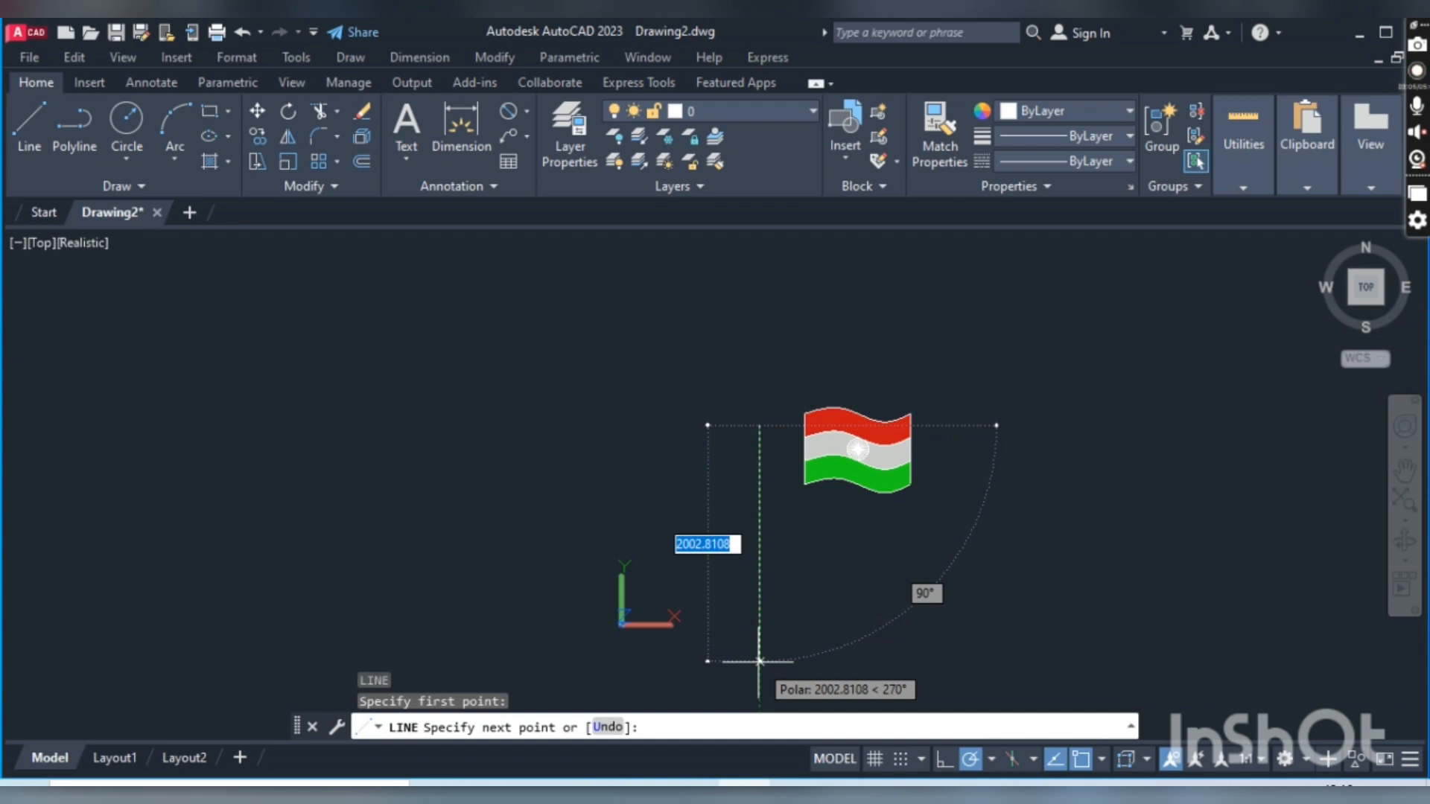
pyautogui.write('2000')
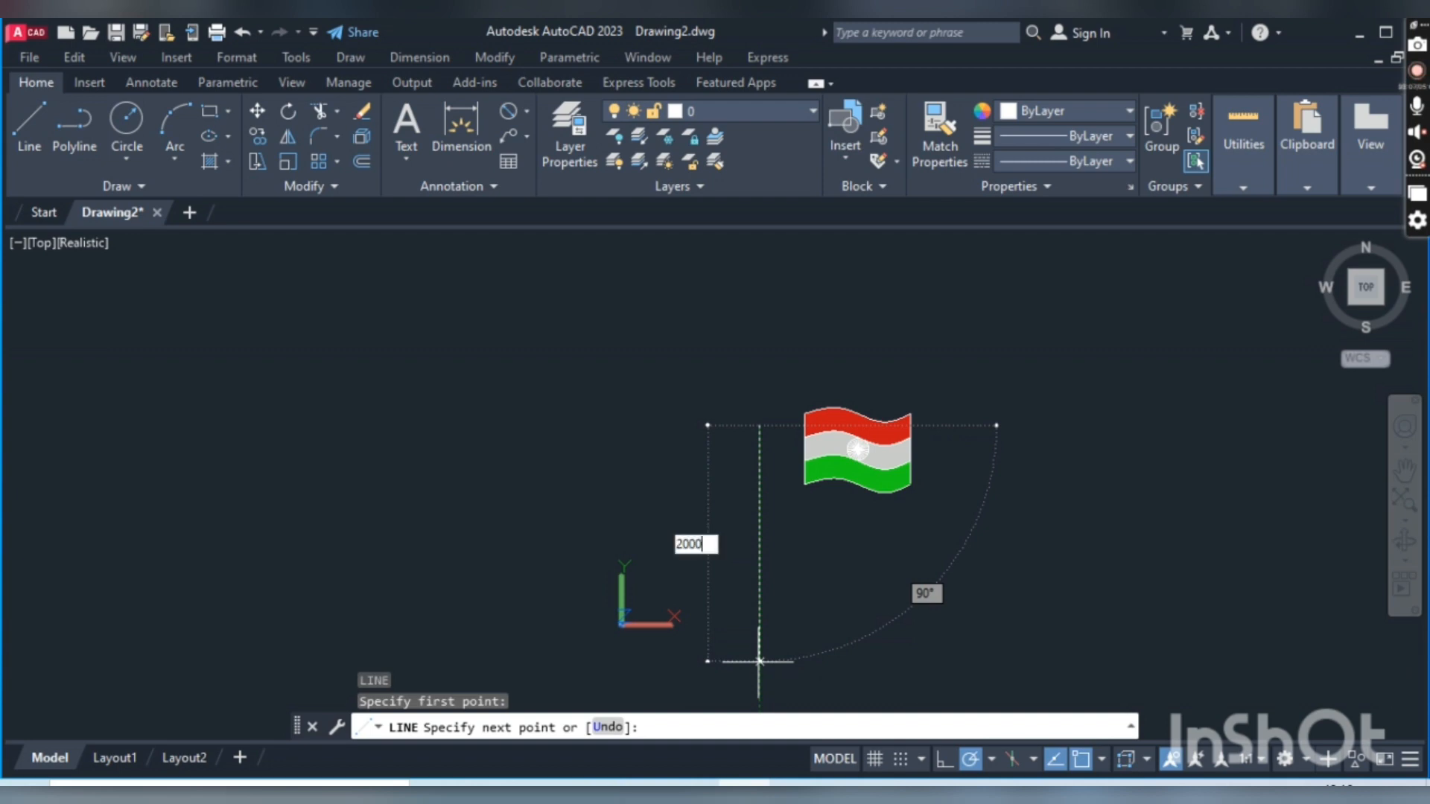
pyautogui.press('Return')
pyautogui.press('Return')
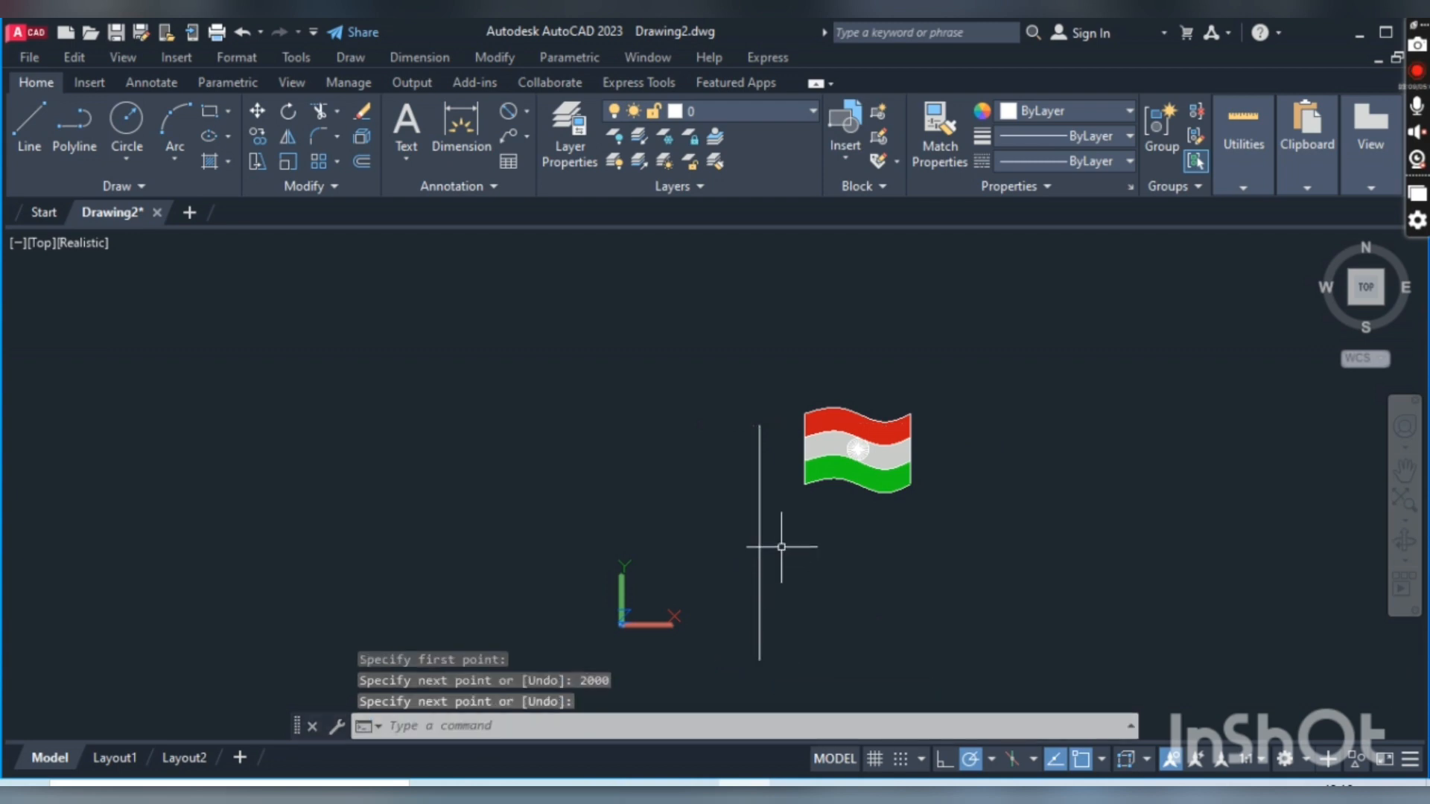
# Draw a circle of radius 50 just right of the vertical line's lower end
pyautogui.write('c')
pyautogui.press('Return')
pyautogui.click(797, 630)
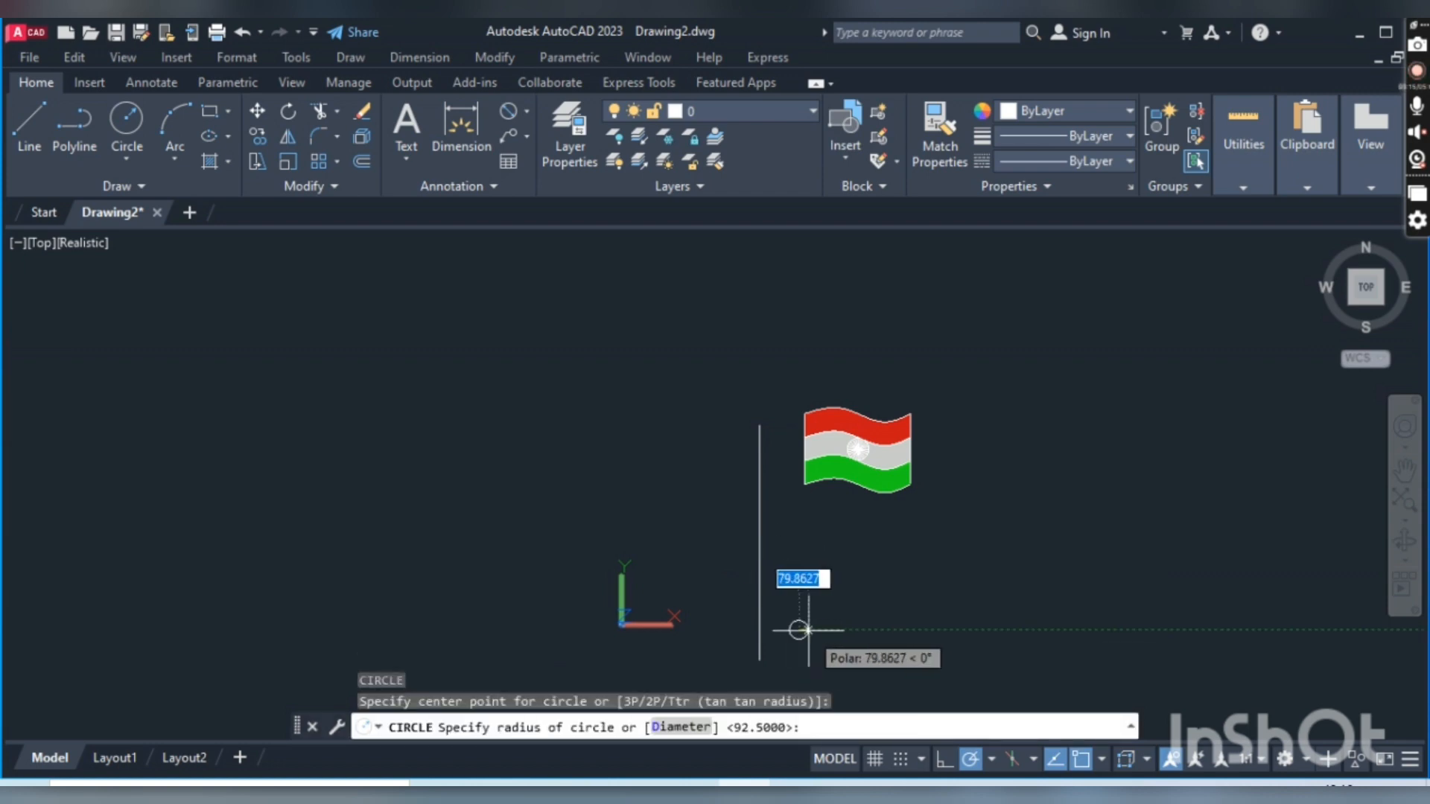
pyautogui.write('50')
pyautogui.press('Return')
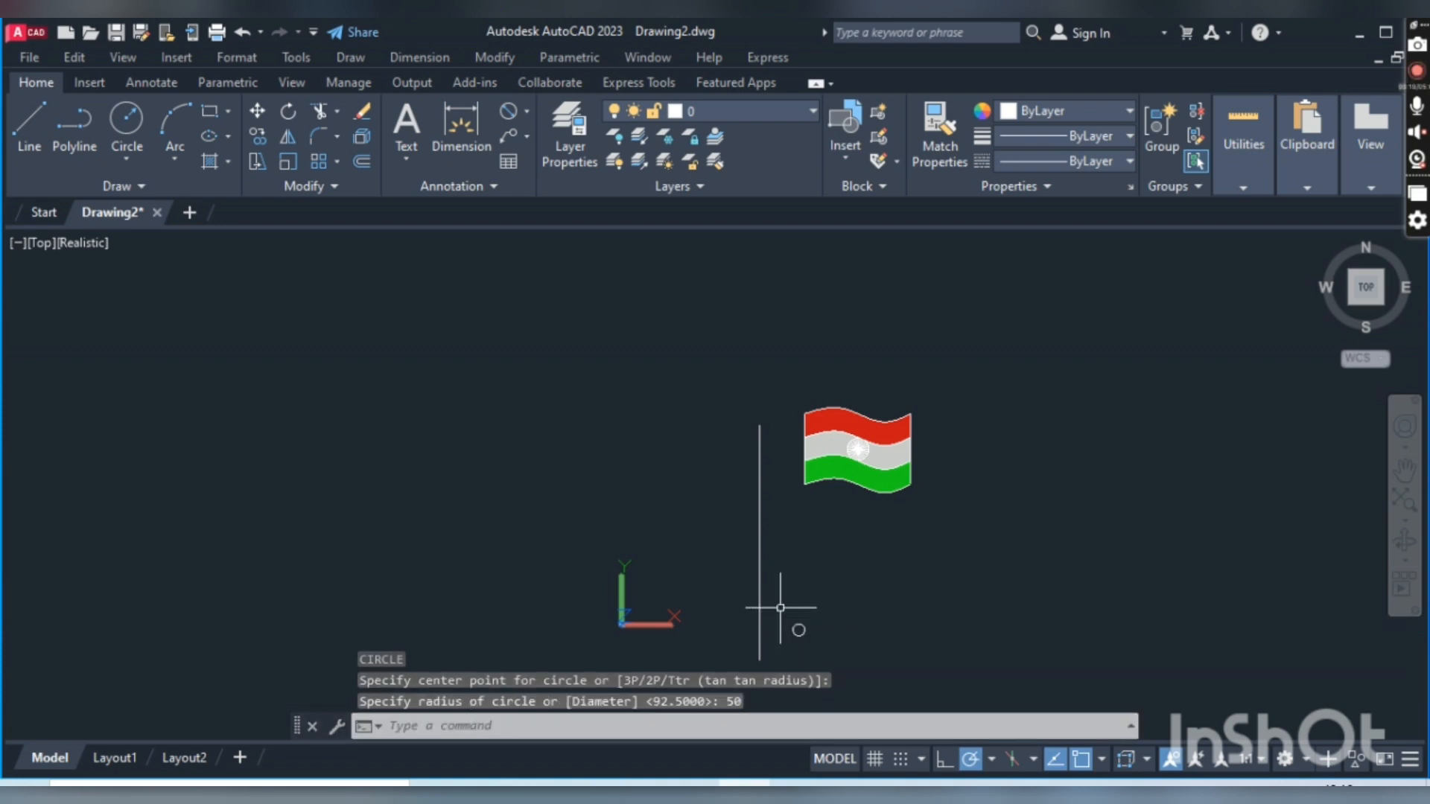
# Sweep the small circle along the vertical line to form a solid flagpole
pyautogui.write('sweep')
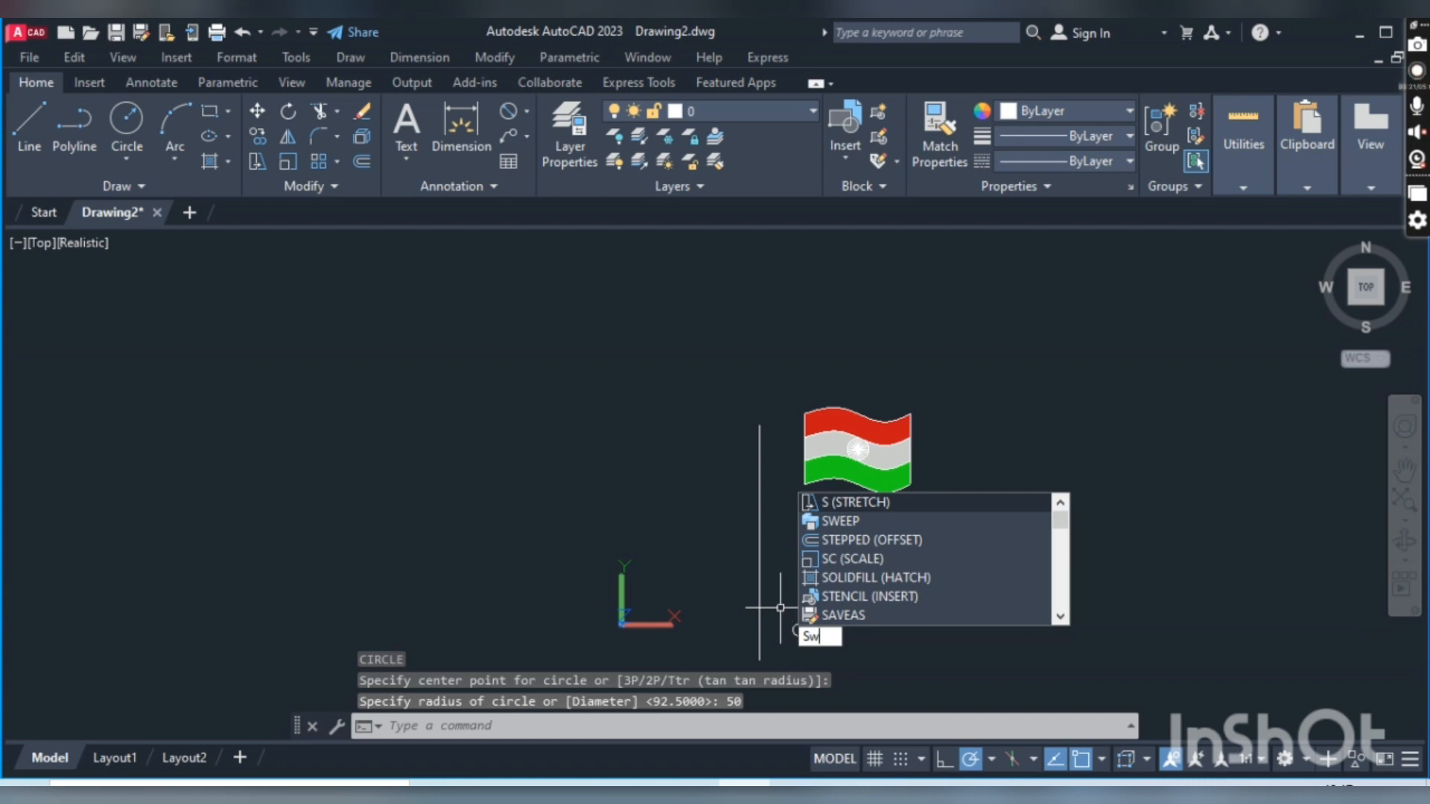
pyautogui.press('Return')
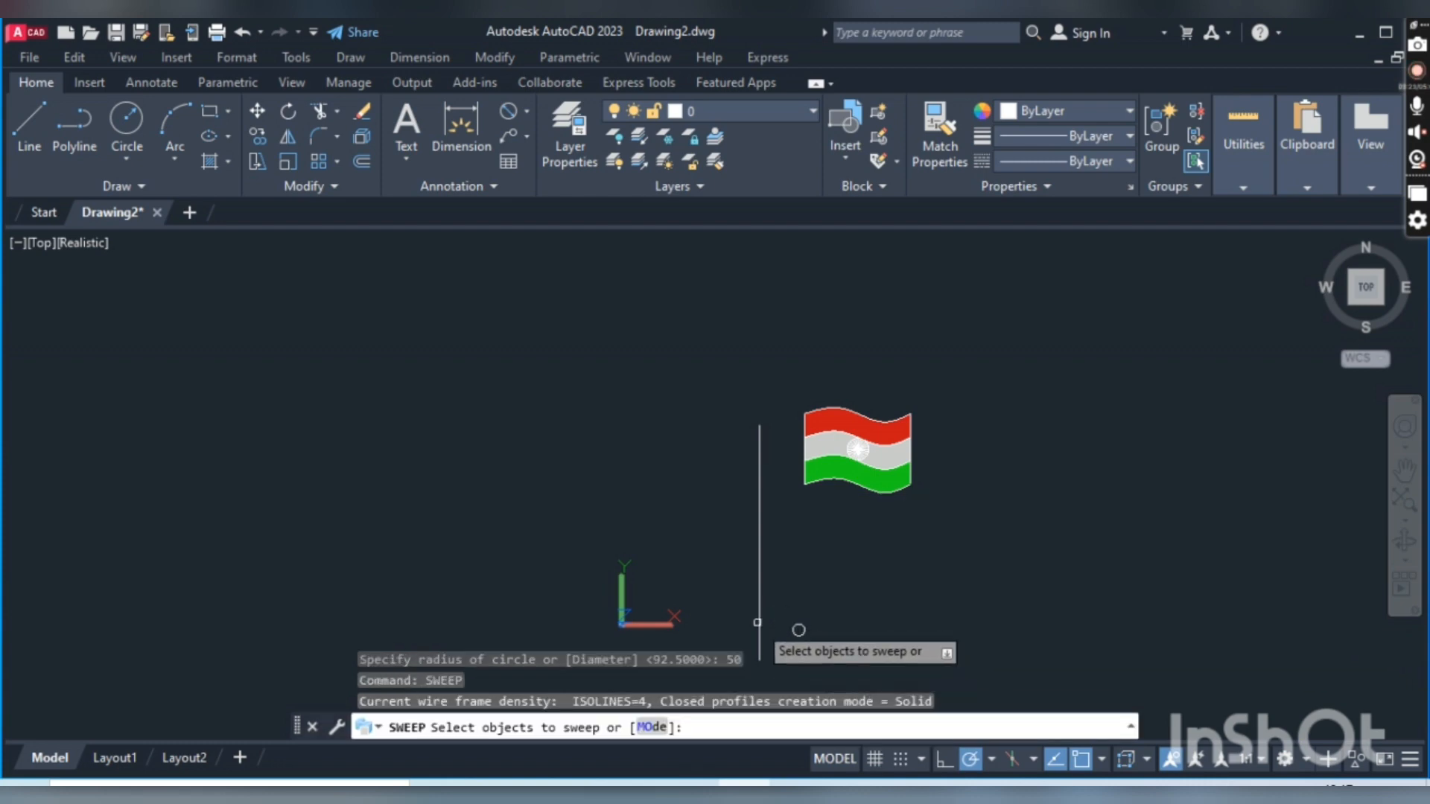
pyautogui.click(794, 632)
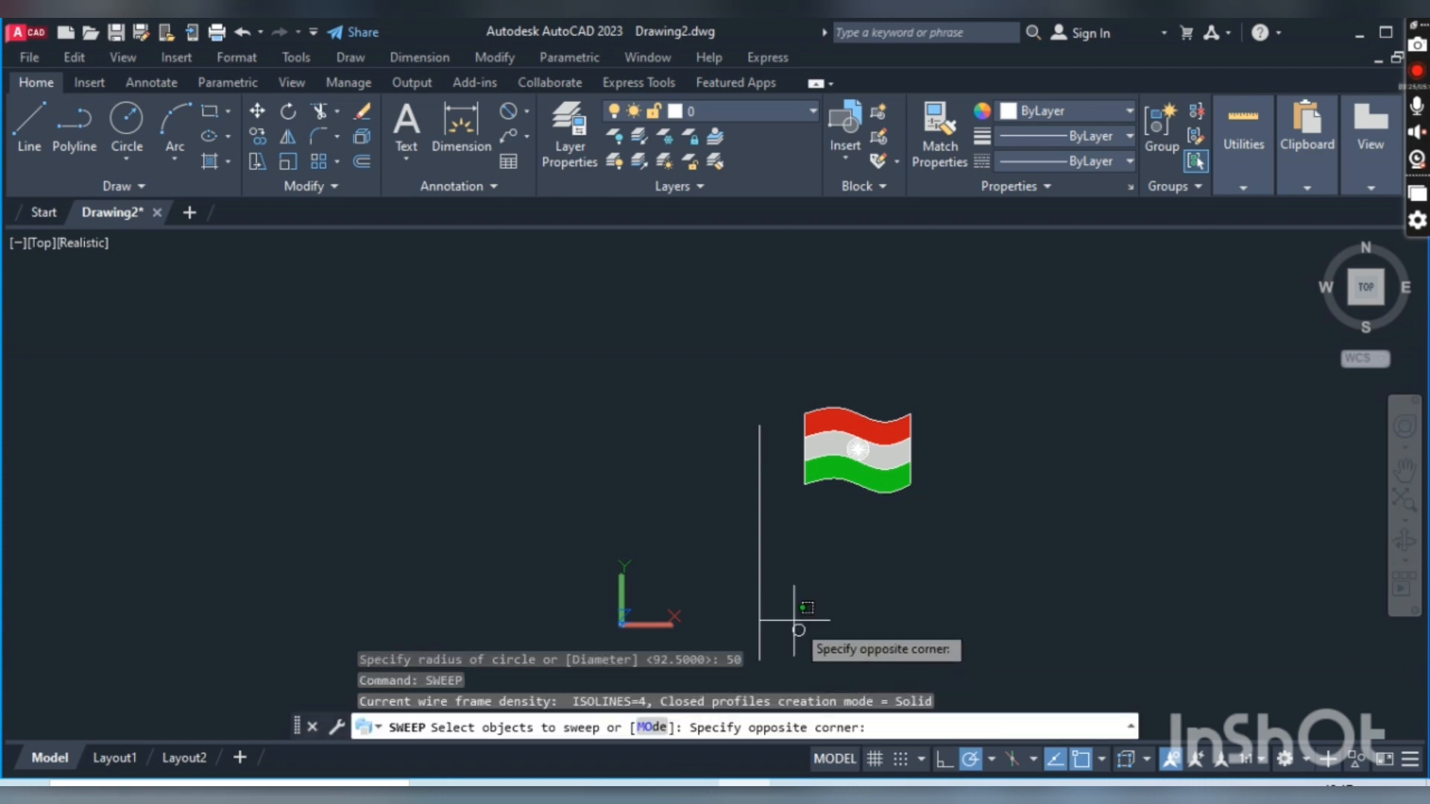
pyautogui.click(803, 639)
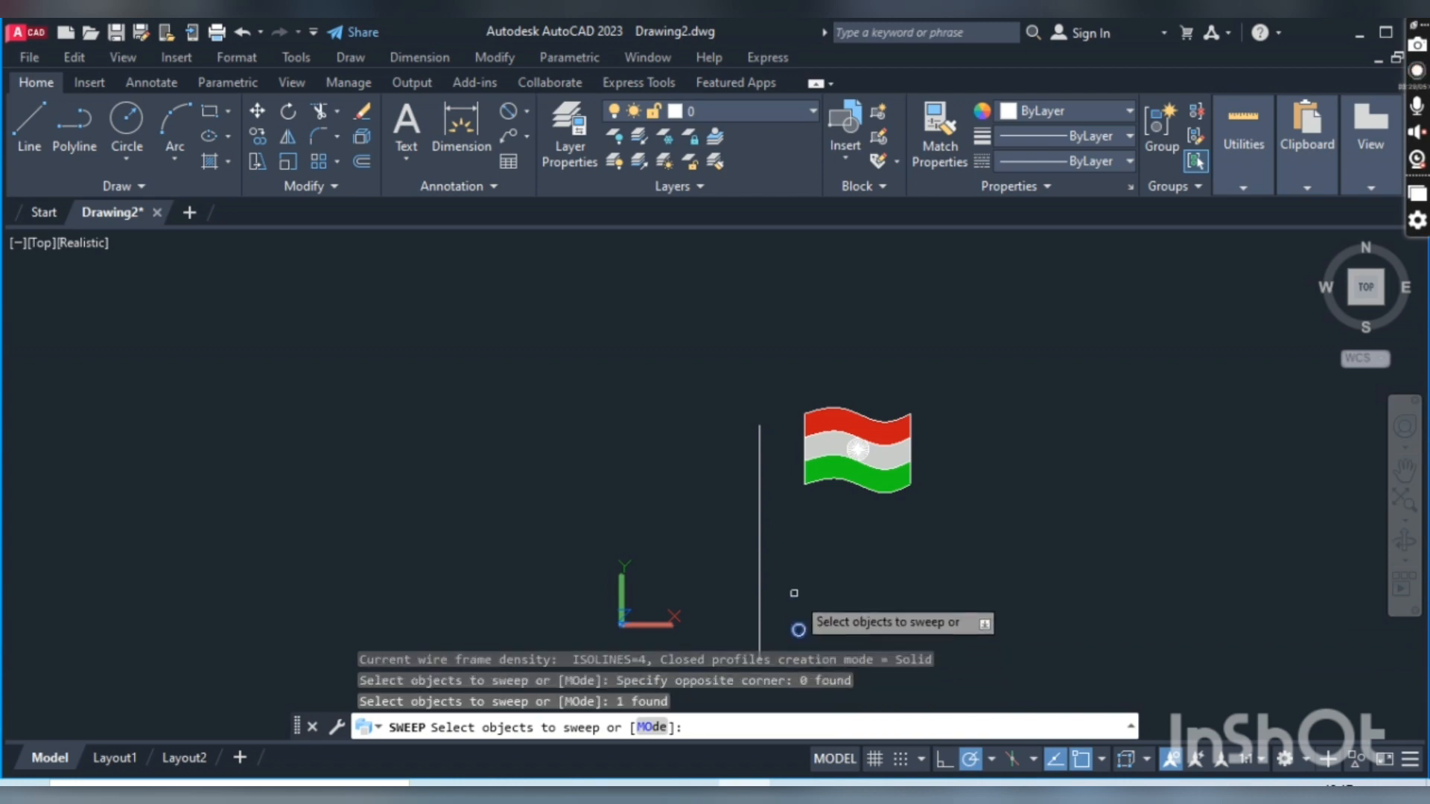
pyautogui.press('Return')
pyautogui.click(759, 605)
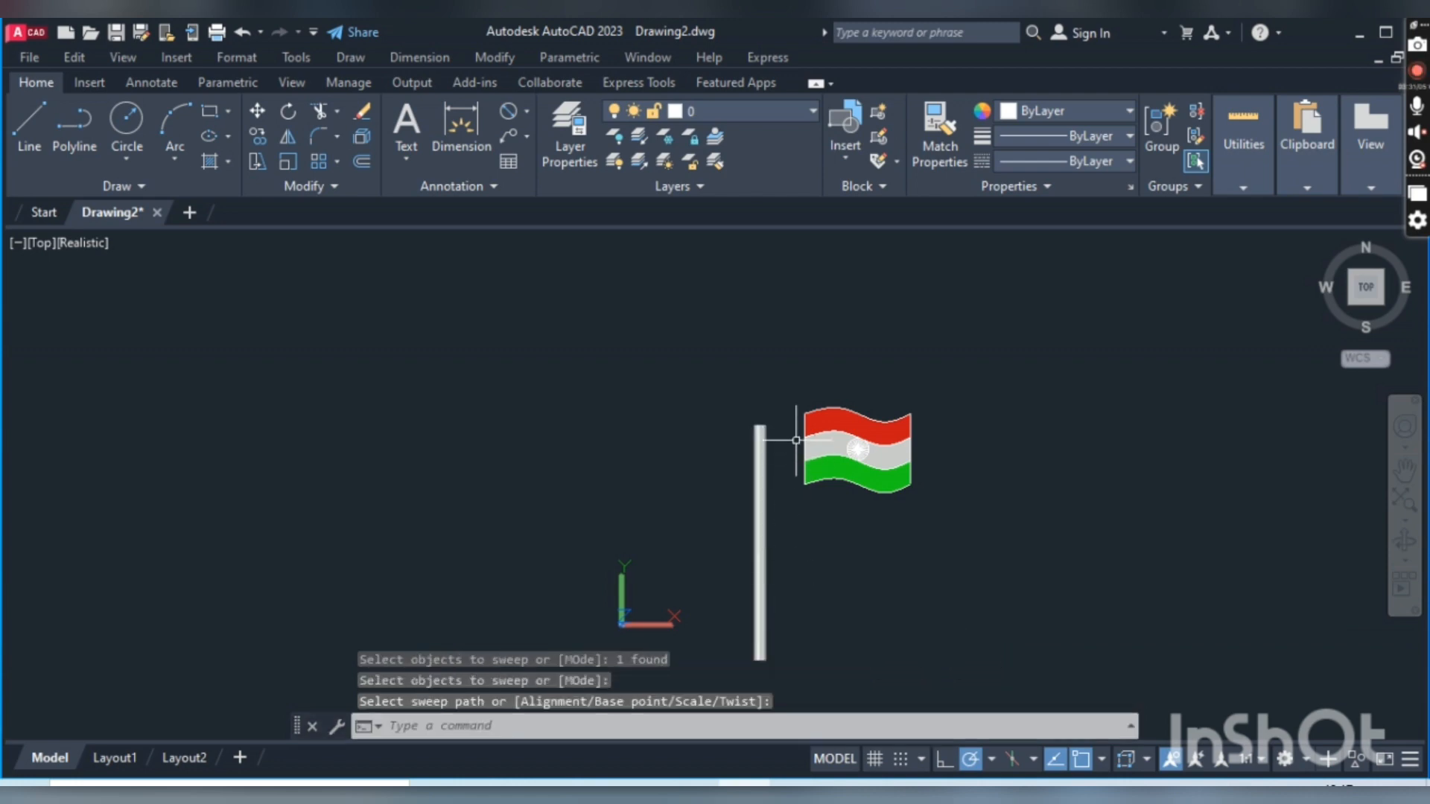
# Move the whole flag with its wheel by its upper-left corner onto the center of the pole's top end
pyautogui.scroll(3, 796, 440)
pyautogui.click(774, 297)
pyautogui.click(776, 303)
pyautogui.click(773, 303)
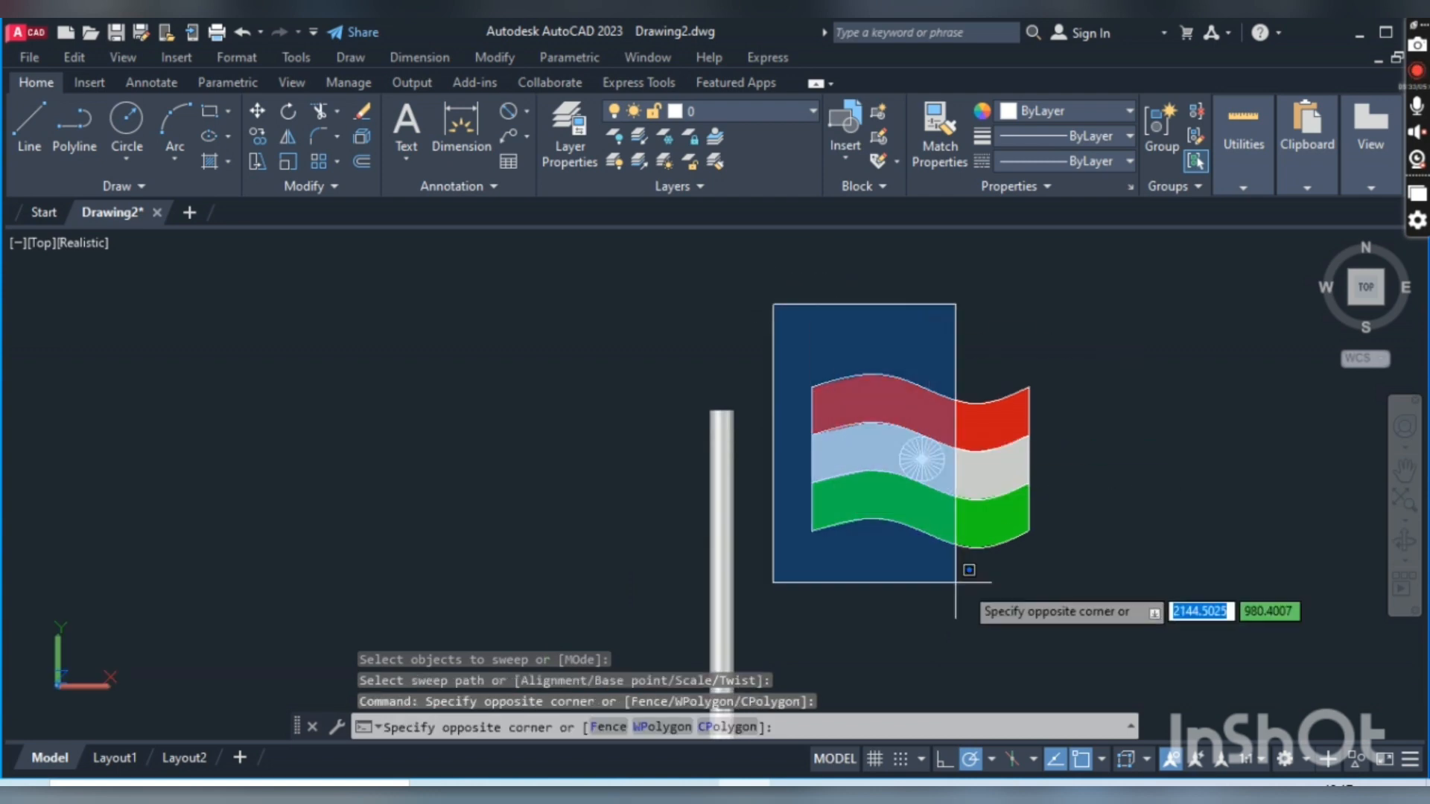
pyautogui.click(1105, 591)
pyautogui.write('m')
pyautogui.press('Return')
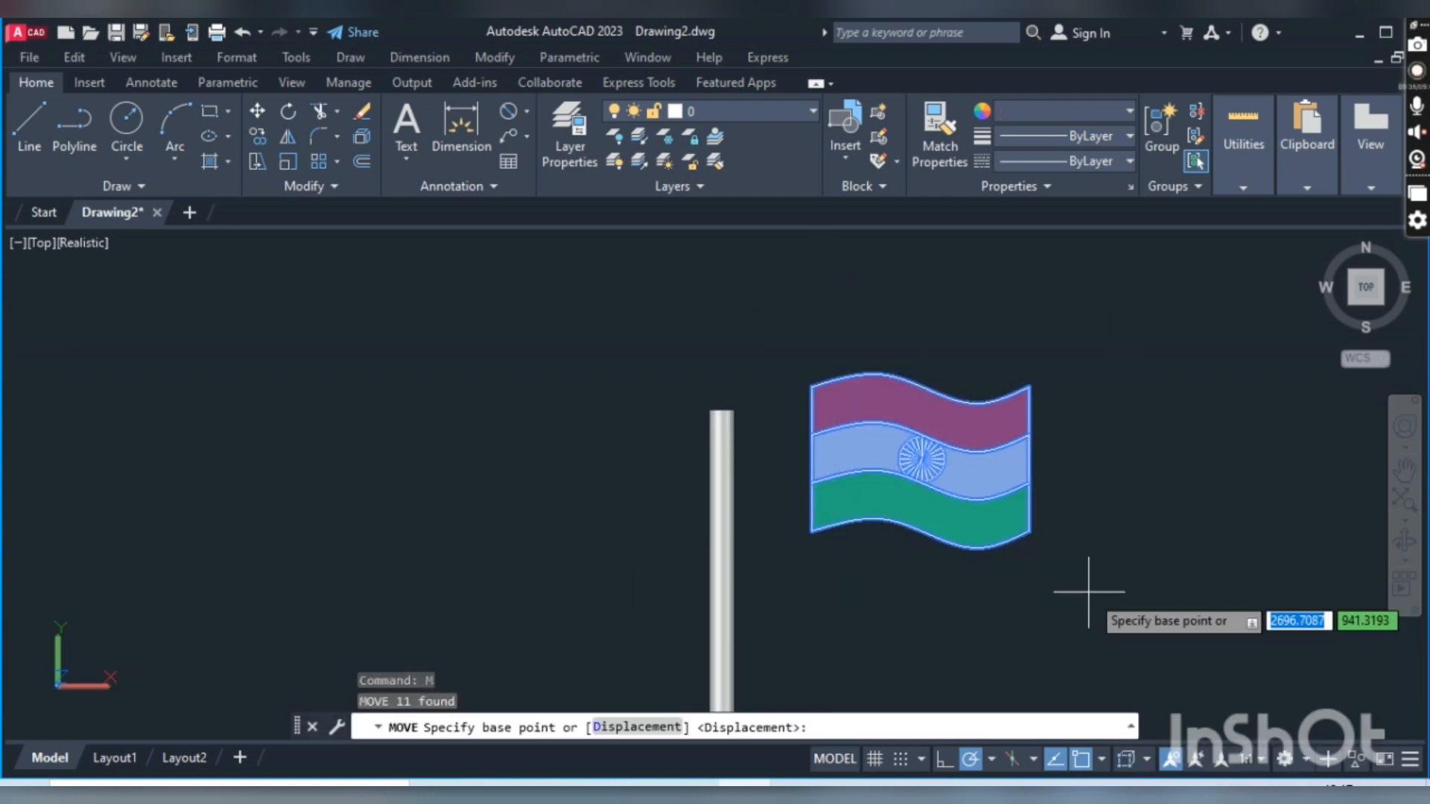
pyautogui.click(812, 387)
pyautogui.scroll(5, 765, 399)
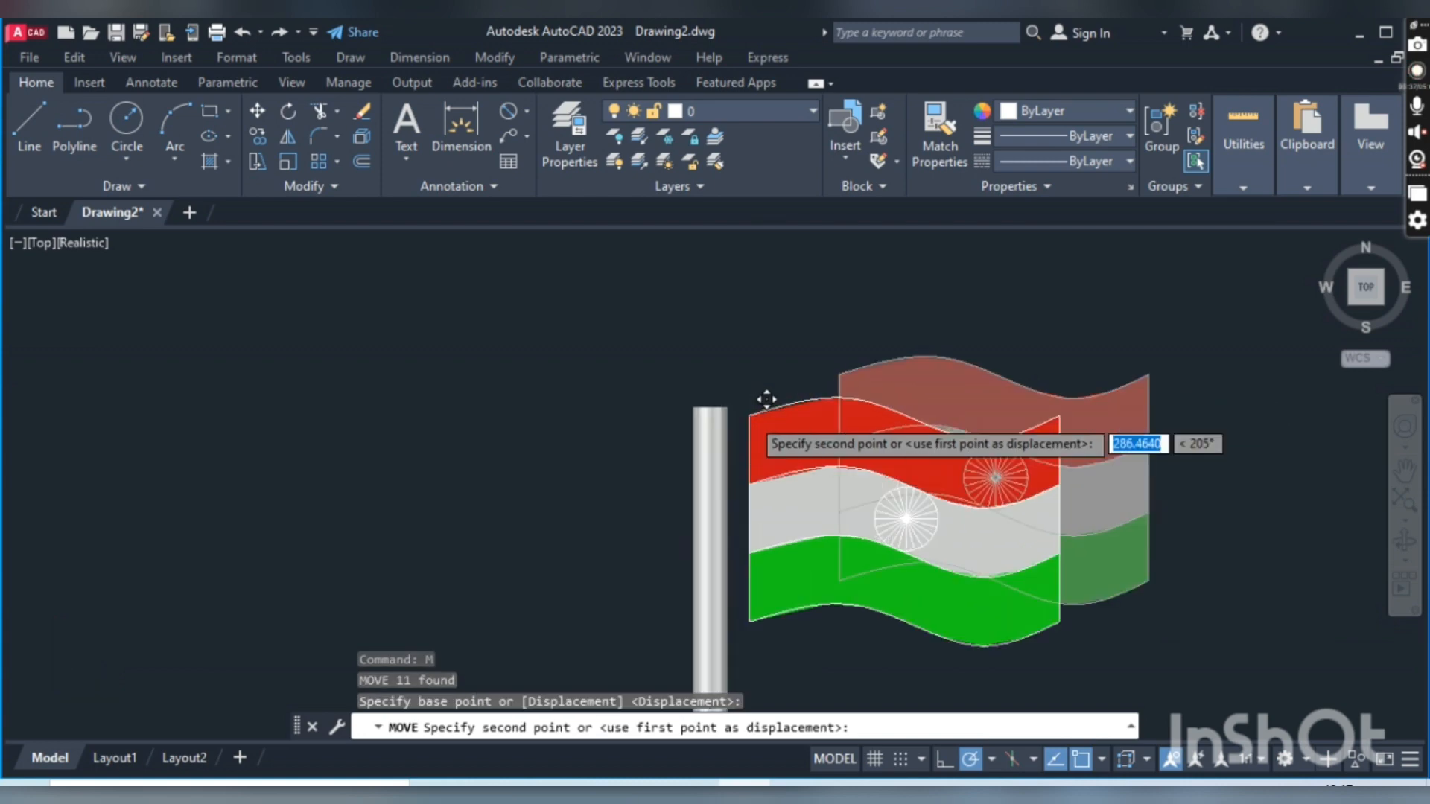
pyautogui.click(716, 410)
pyautogui.click(654, 400)
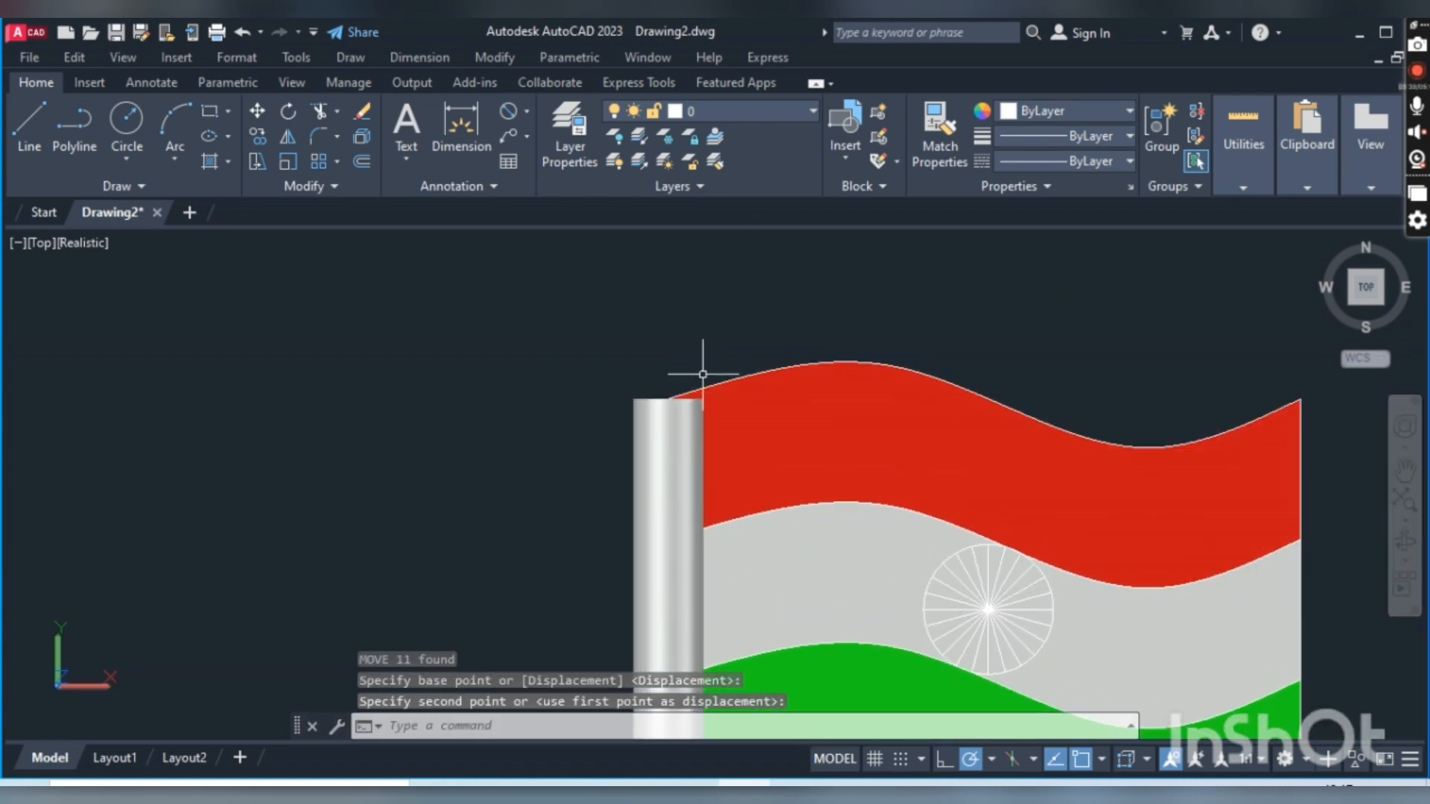
# Examine the finished flag on its pole, first as a whole and then up close around the wheel and bands
pyautogui.scroll(-8, 711, 378)
pyautogui.moveTo(744, 545); pyautogui.dragTo(782, 514, button='middle')
pyautogui.scroll(2, 793, 375)
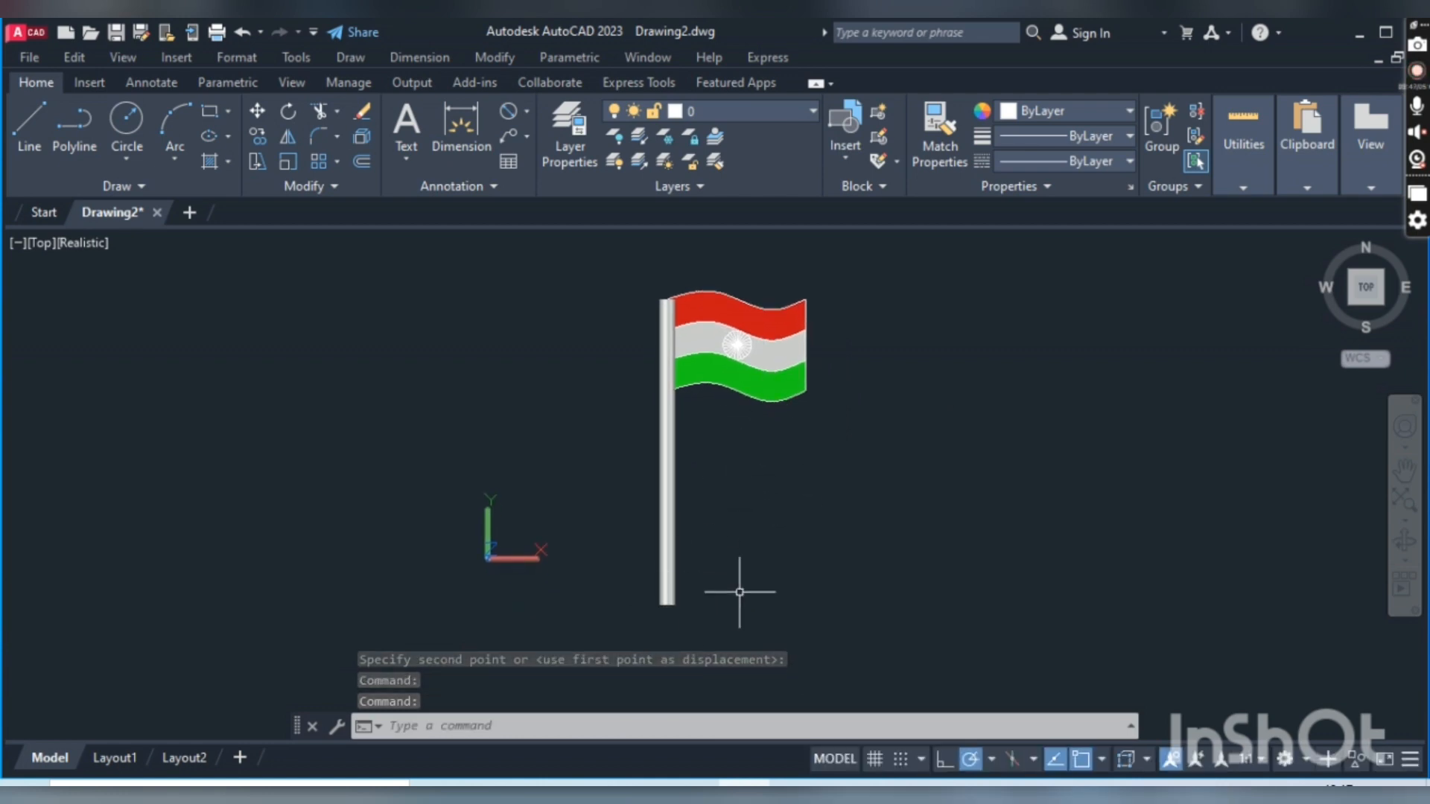
pyautogui.scroll(2, 715, 319)
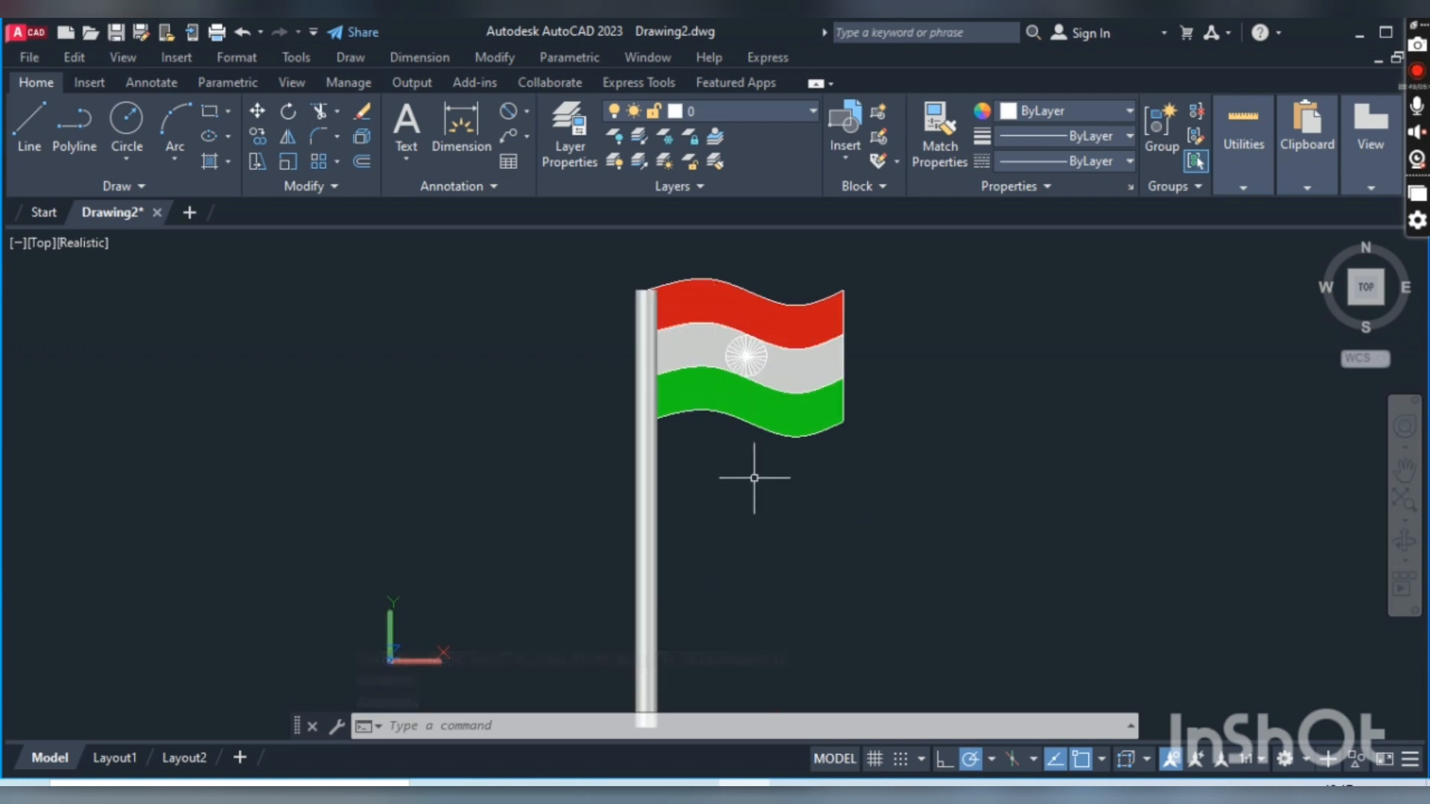
pyautogui.moveTo(759, 513); pyautogui.dragTo(757, 551, button='middle')
pyautogui.scroll(2, 742, 359)
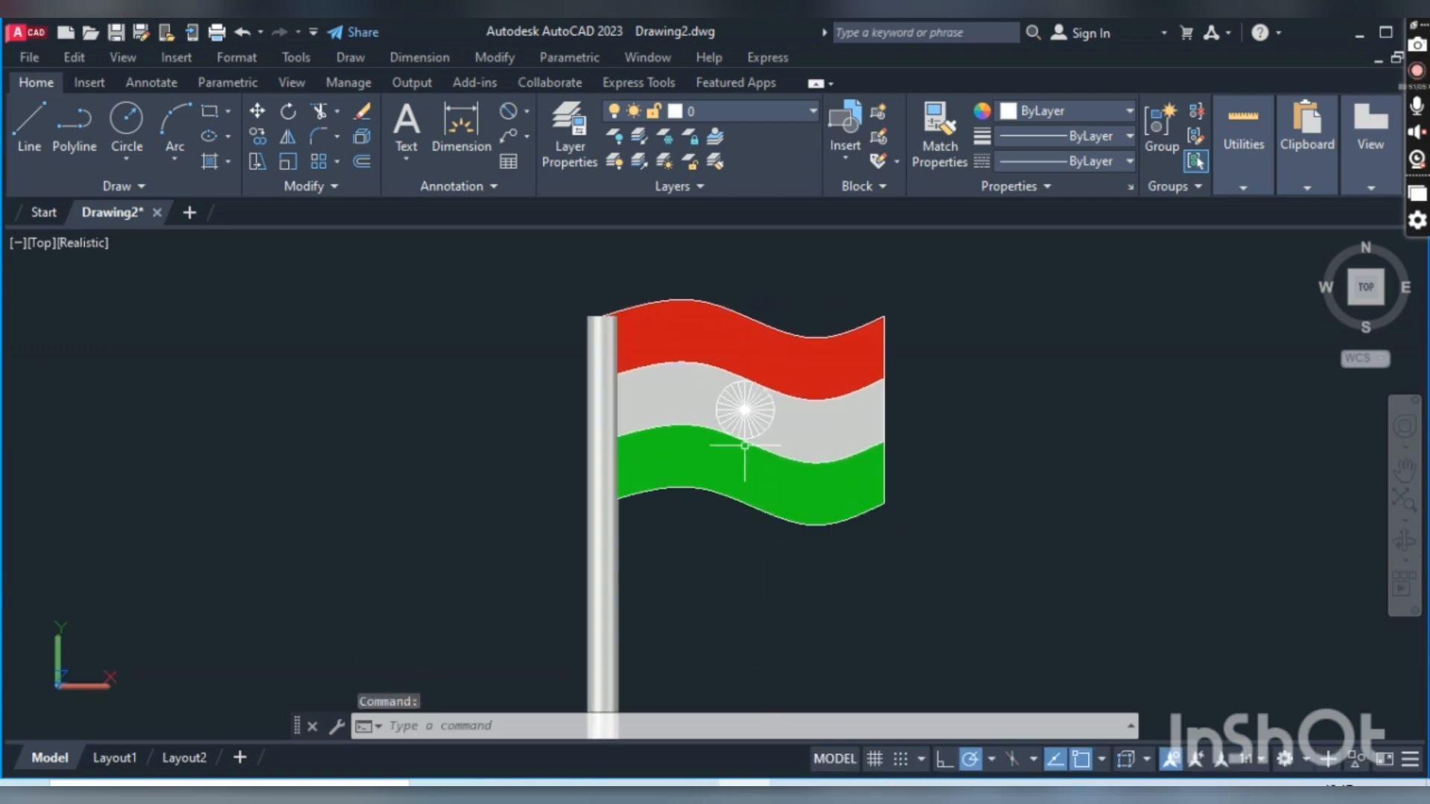
pyautogui.moveTo(744, 446)
pyautogui.mouseDown(button='middle')
pyautogui.moveTo(702, 469)
pyautogui.moveTo(703, 490)
pyautogui.moveTo(705, 444)
pyautogui.mouseUp(button='middle')
pyautogui.scroll(2, 694, 415)
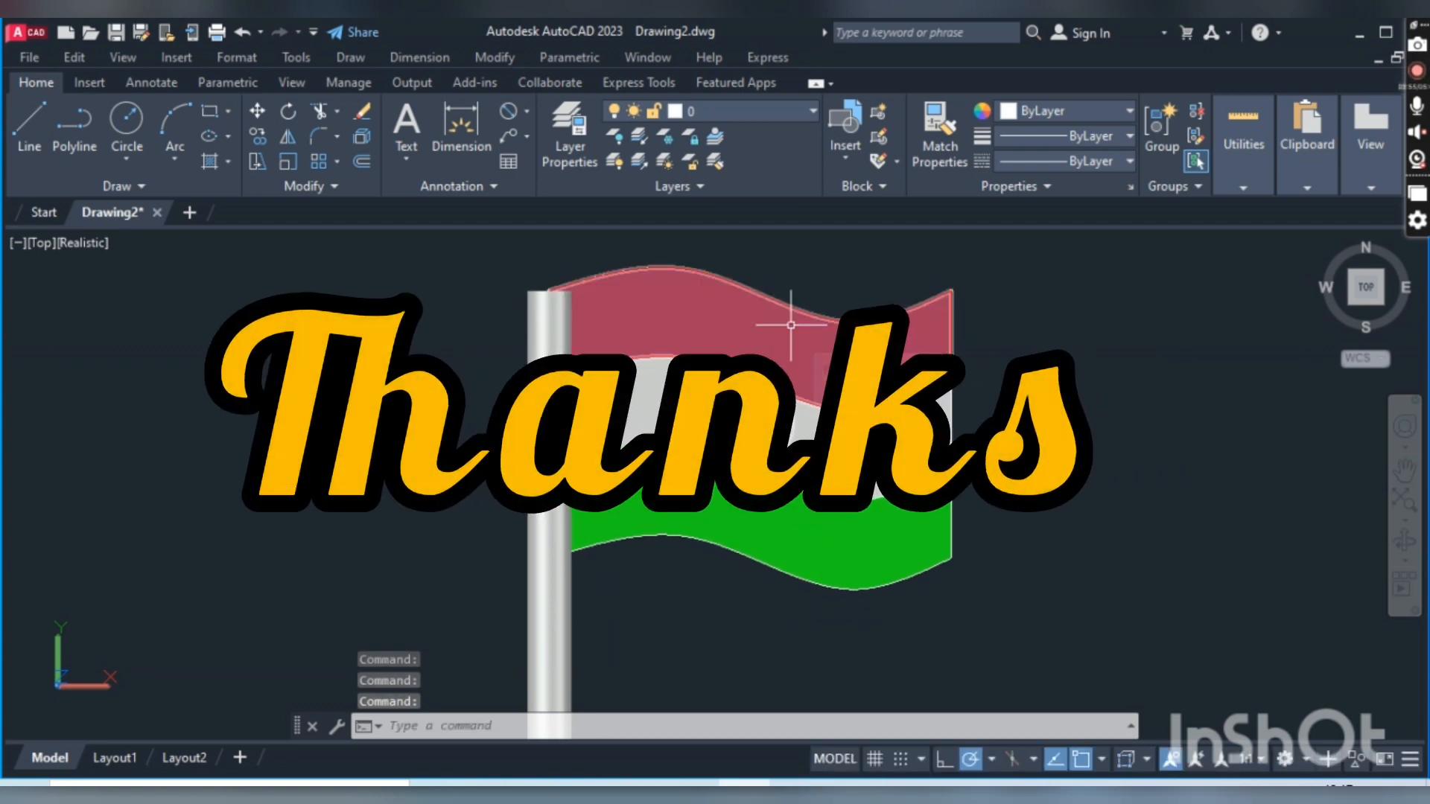